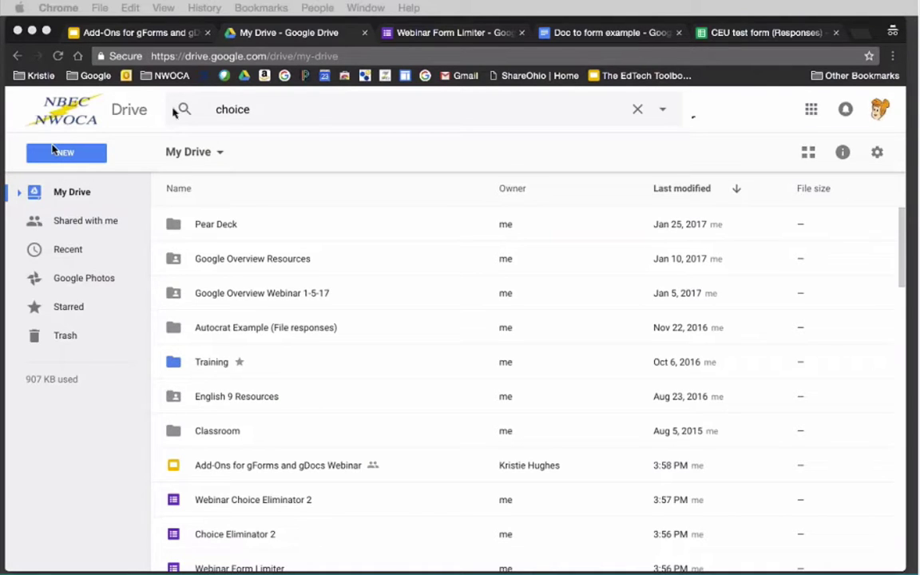
# Create a new blank Google Docs document from My Drive.
pyautogui.click(51, 154)
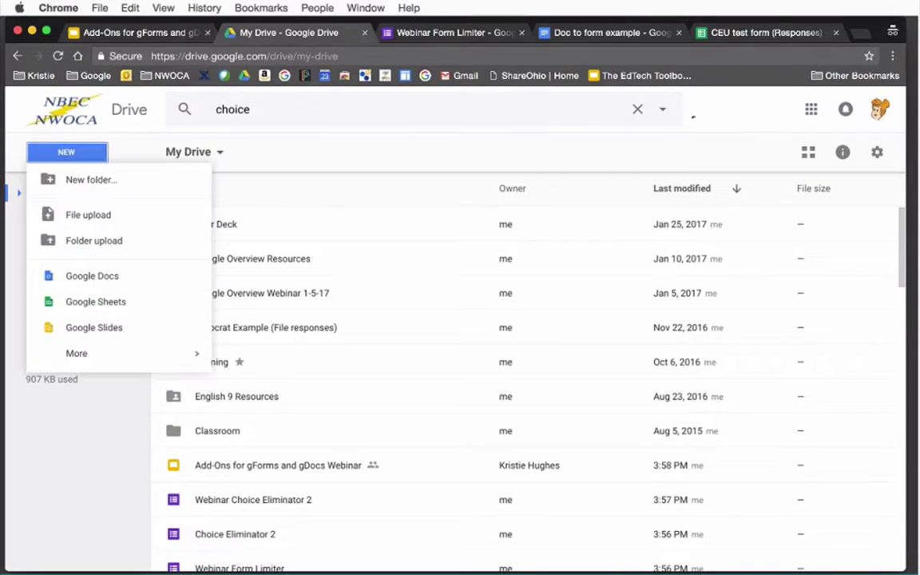
pyautogui.click(91, 277)
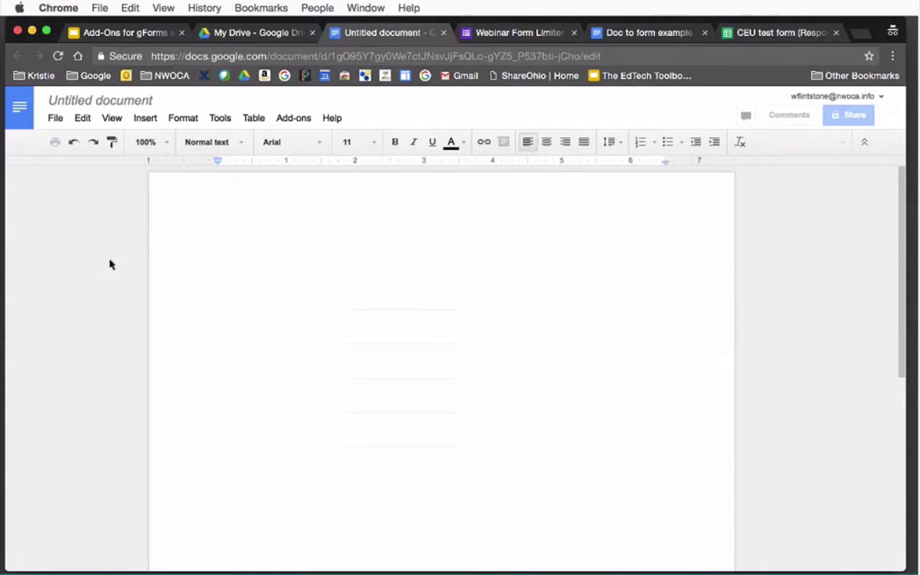
# Browse the catalogue of available document add-ons, read the OrangeSlice: Teacher Rubric description, and close the catalogue.
pyautogui.click(296, 120)
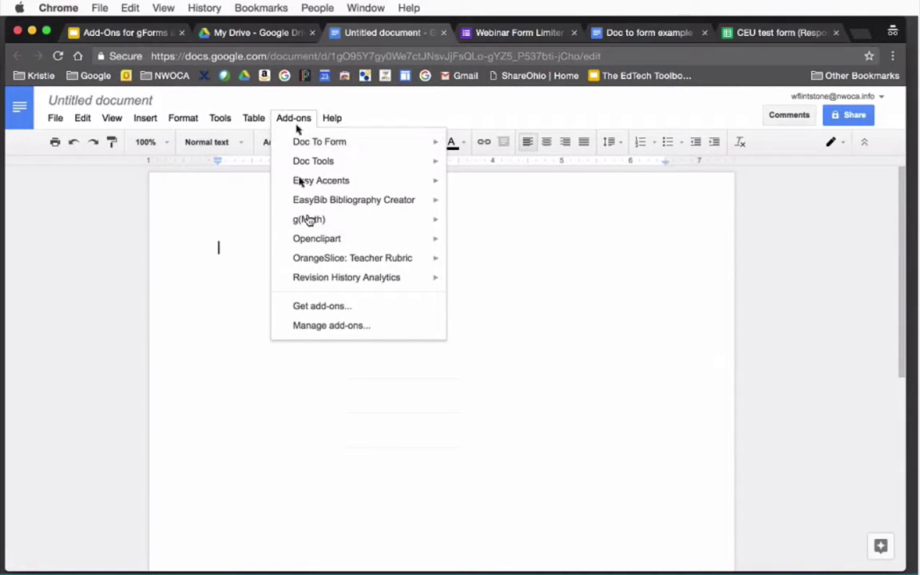
pyautogui.click(329, 308)
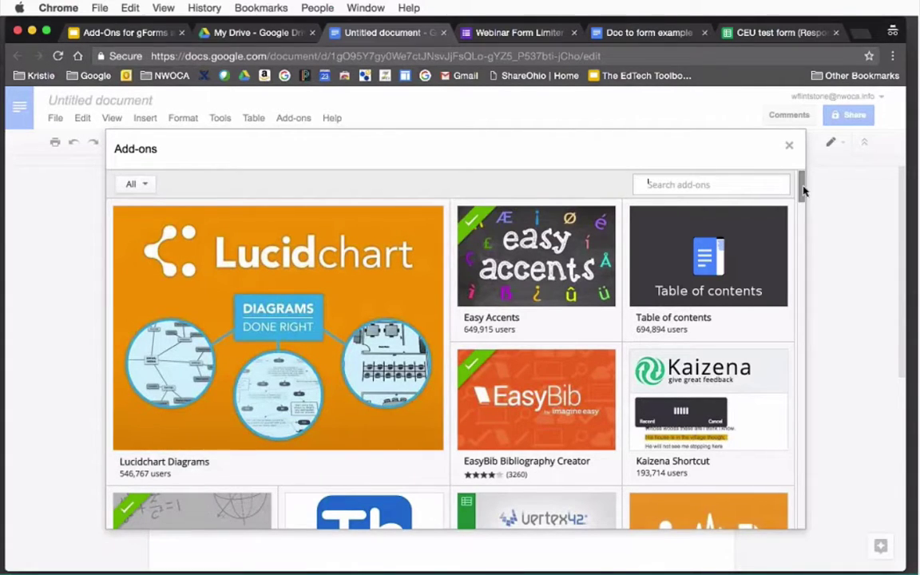
pyautogui.scroll(-7, 803, 200)
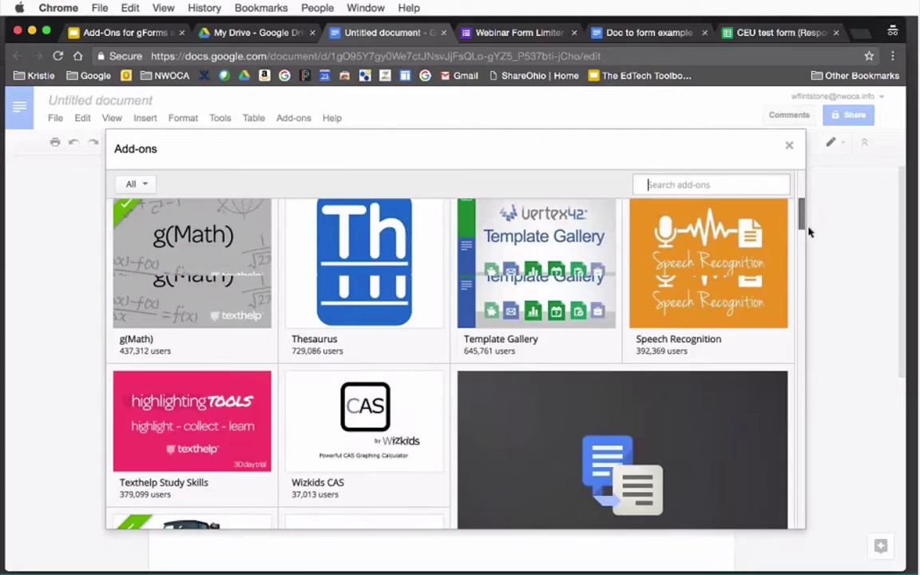
pyautogui.scroll(-10, 815, 269)
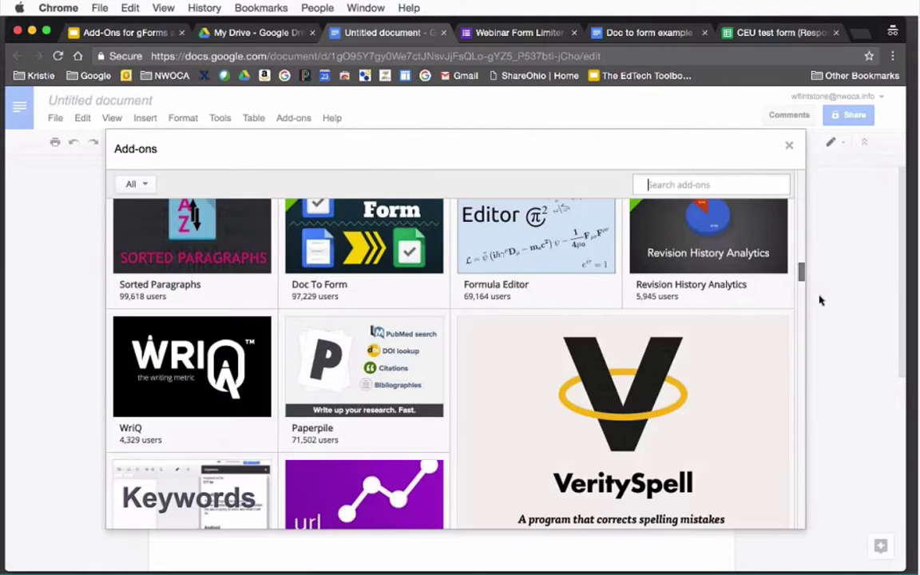
pyautogui.moveTo(822, 310); pyautogui.dragTo(835, 373)
pyautogui.moveTo(801, 336); pyautogui.dragTo(802, 290)
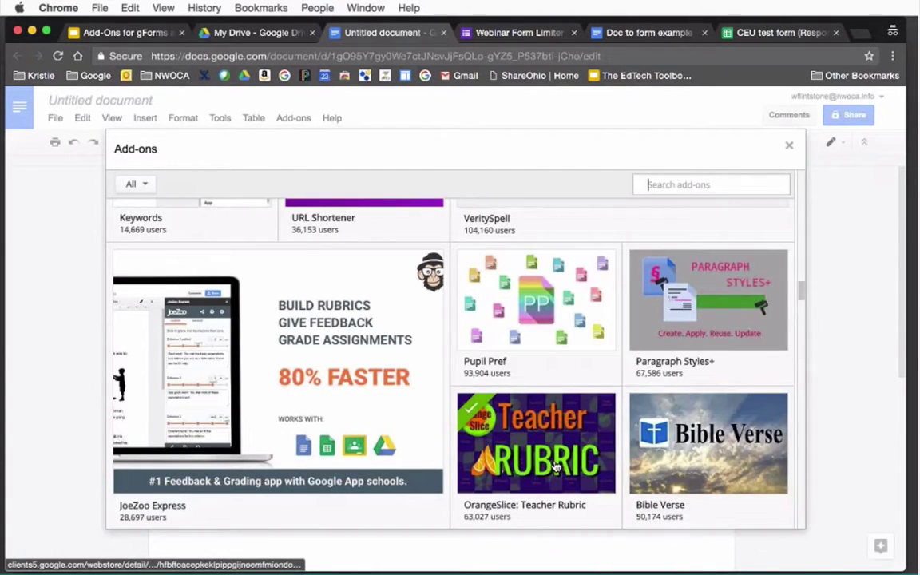
pyautogui.moveTo(549, 473)
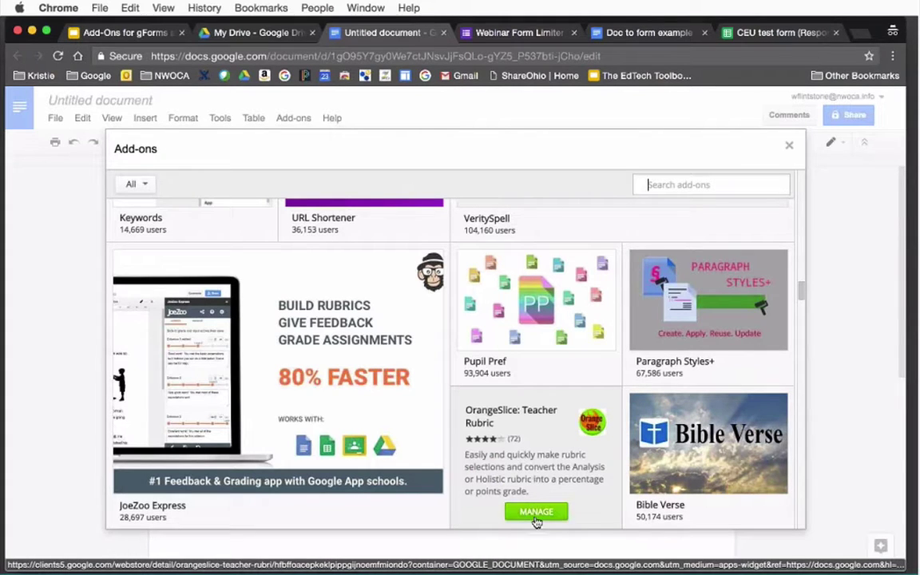
pyautogui.moveTo(528, 335)
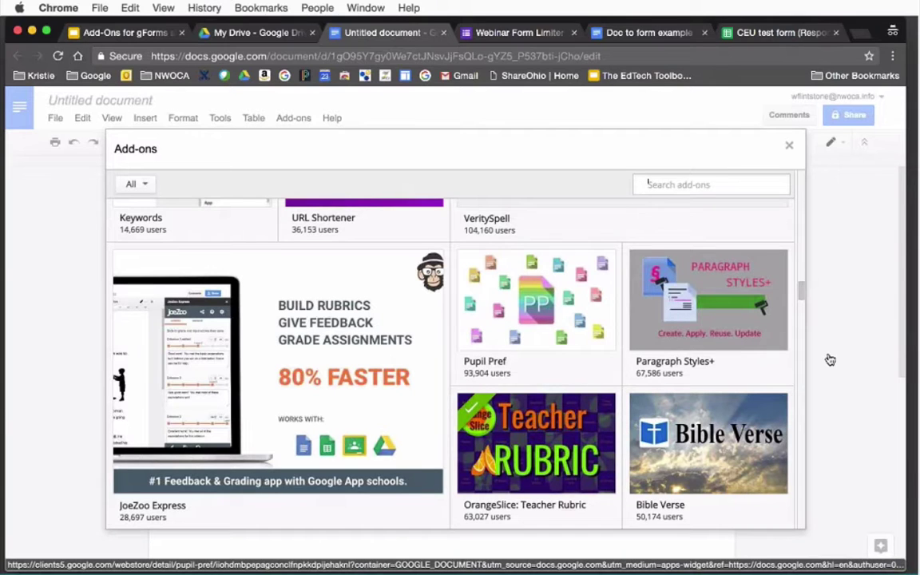
pyautogui.scroll(-3, 801, 293)
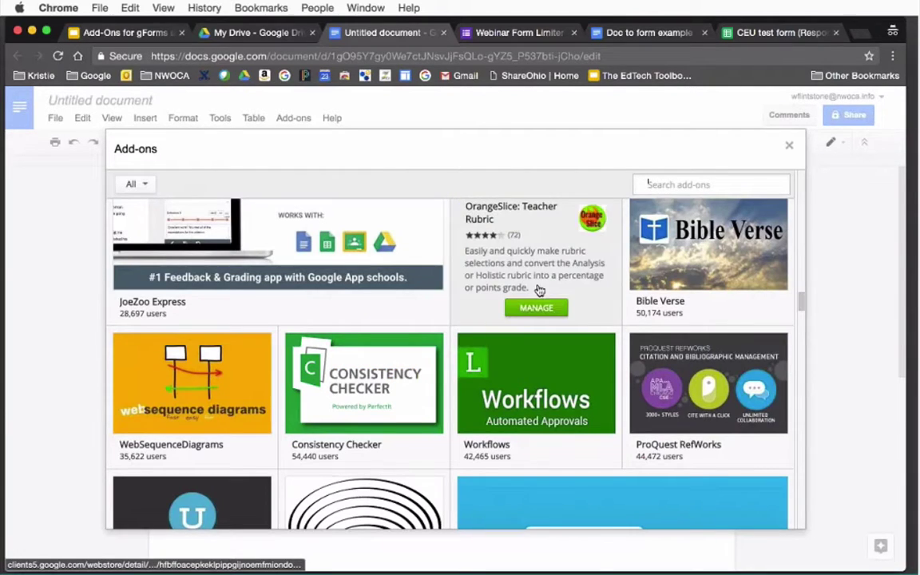
pyautogui.moveTo(533, 310)
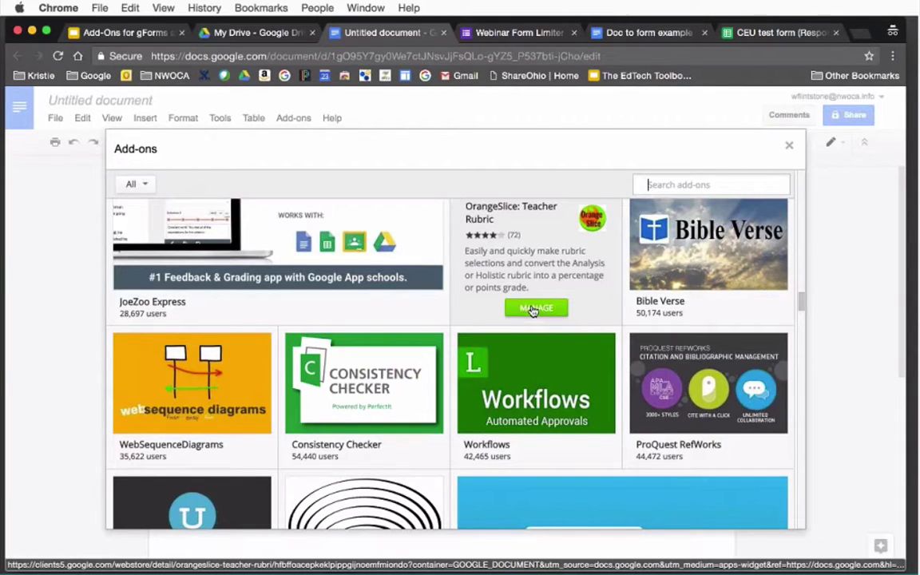
pyautogui.click(788, 148)
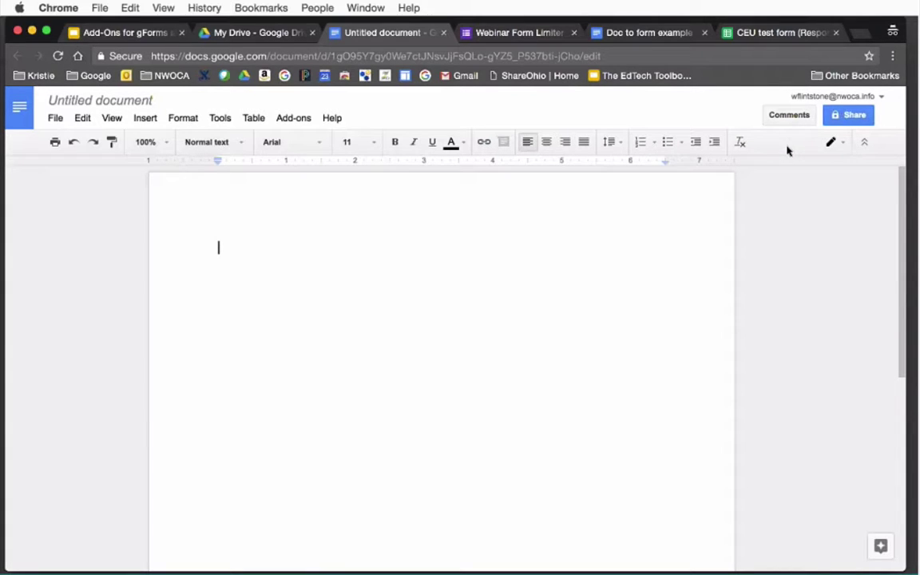
# Review the installed add-ons and the management options for Easy Accents, and close the list.
pyautogui.click(303, 124)
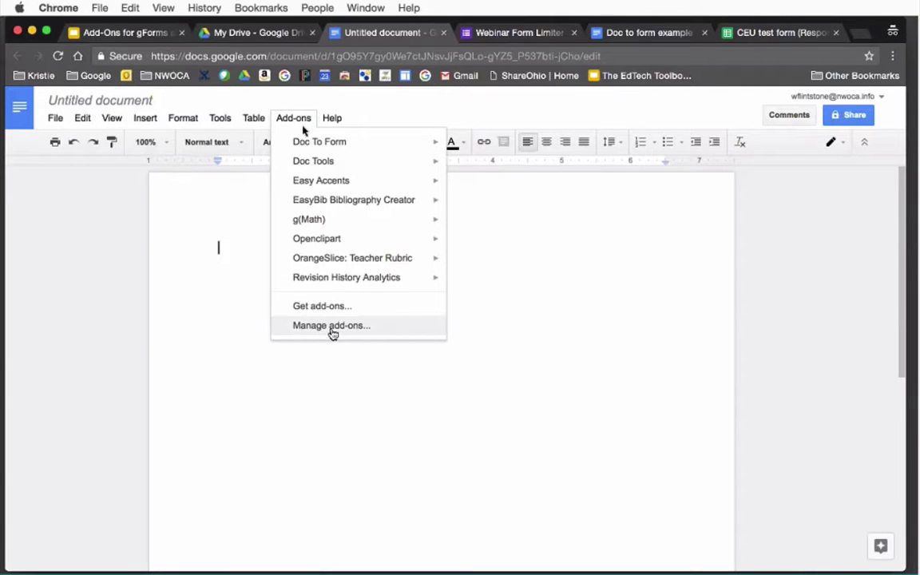
pyautogui.click(324, 331)
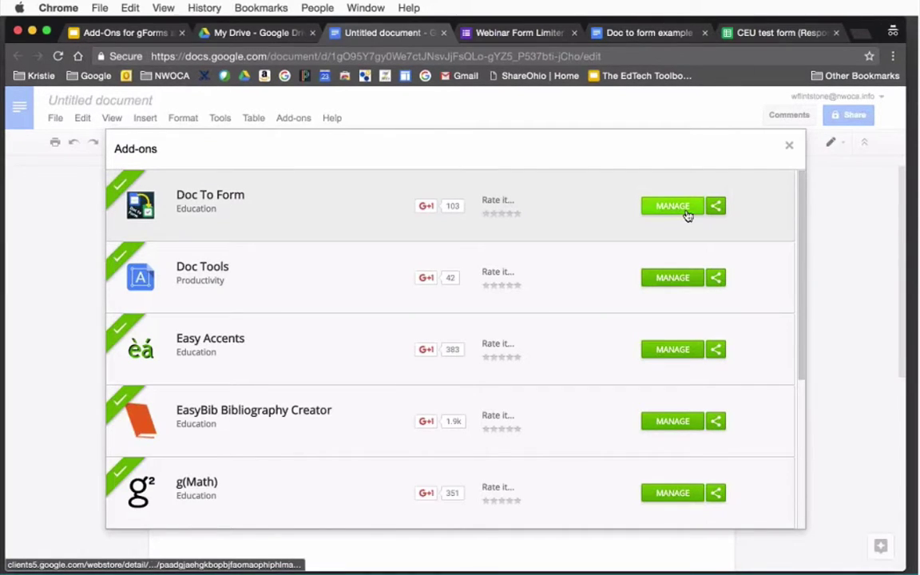
pyautogui.click(689, 359)
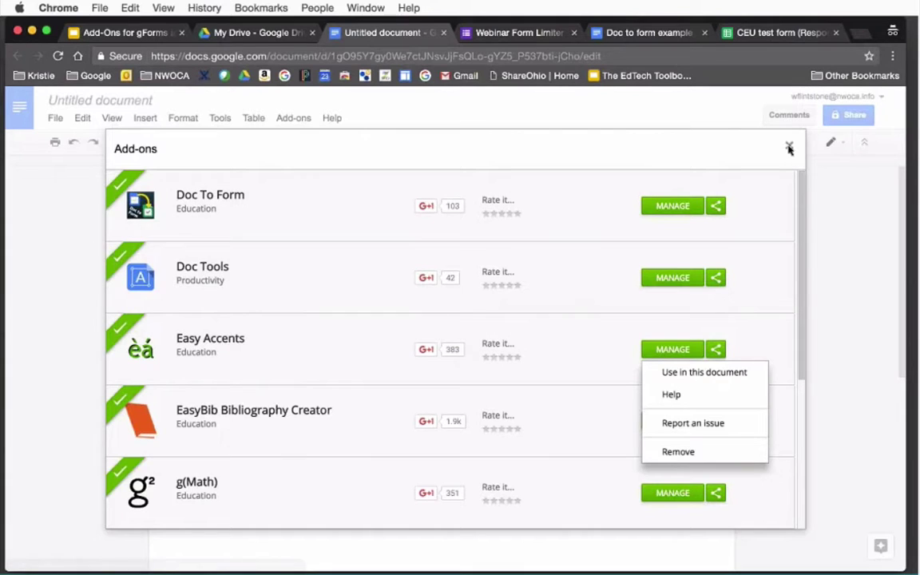
pyautogui.click(789, 145)
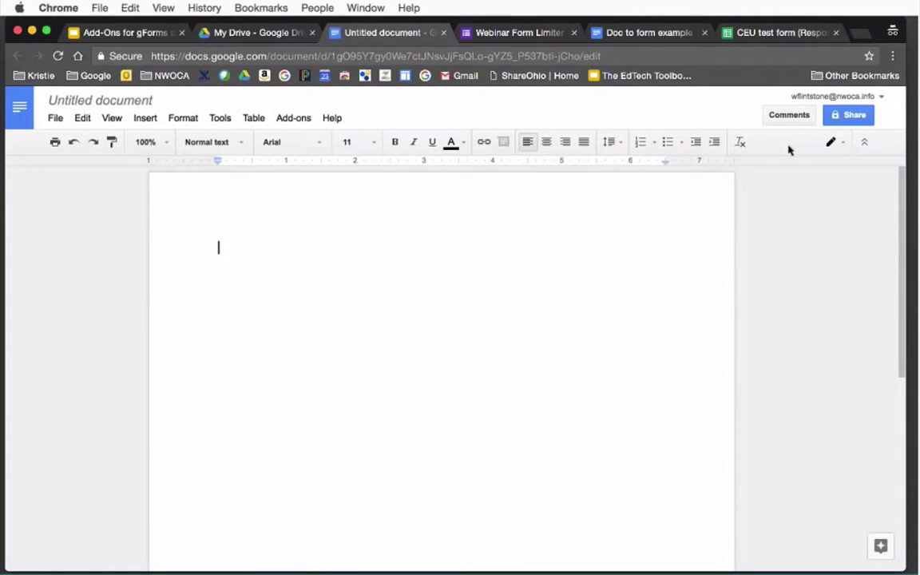
pyautogui.click(293, 119)
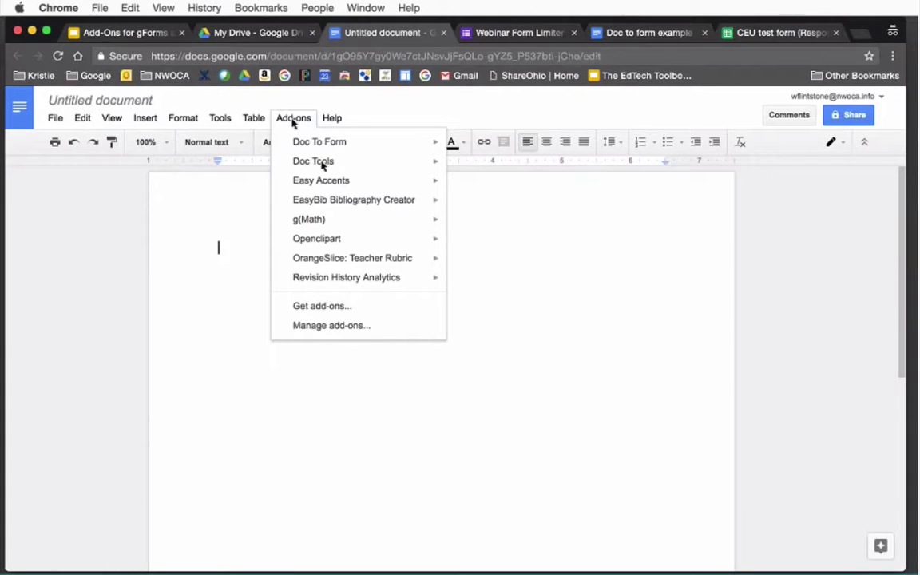
pyautogui.moveTo(323, 164)
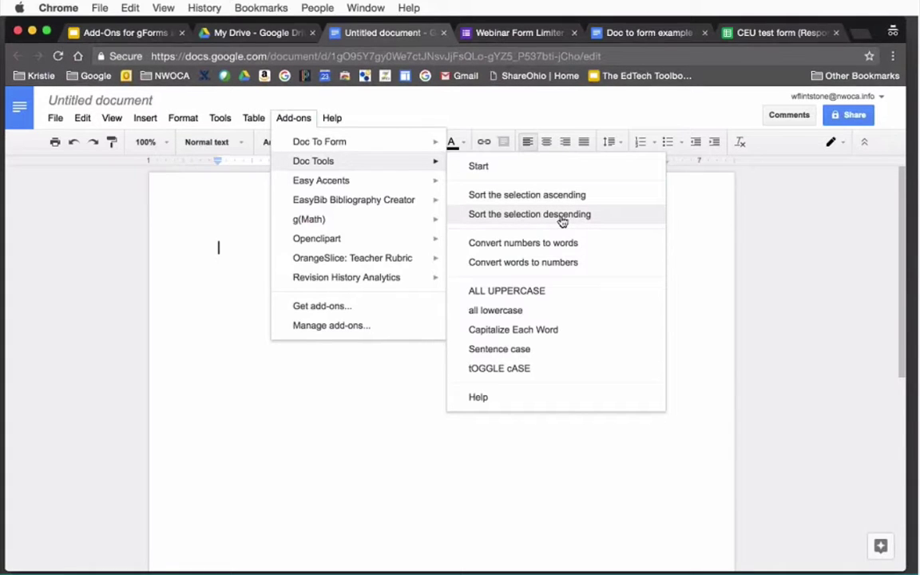
pyautogui.click(512, 351)
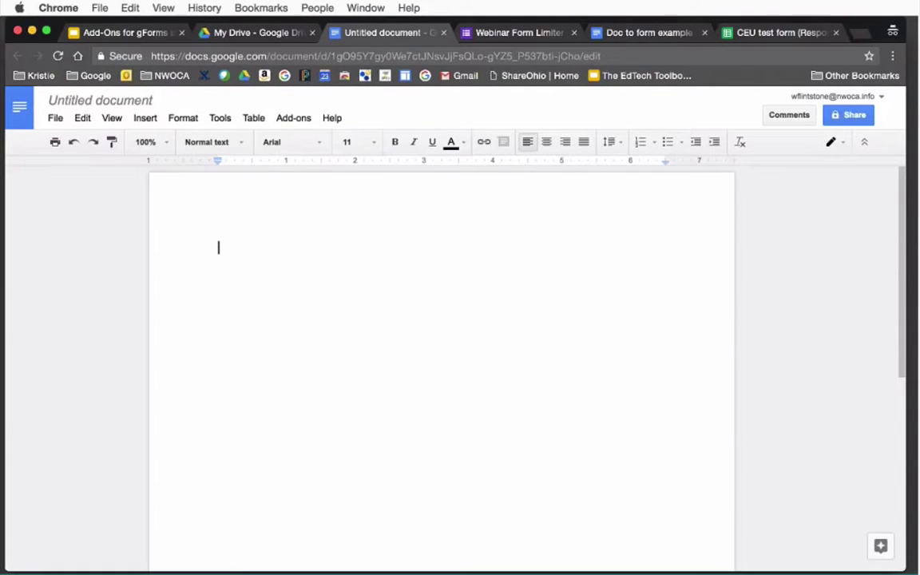
# Enter the word "Sample" in the document and convert it to all uppercase with Doc Tools.
pyautogui.write('Sample')
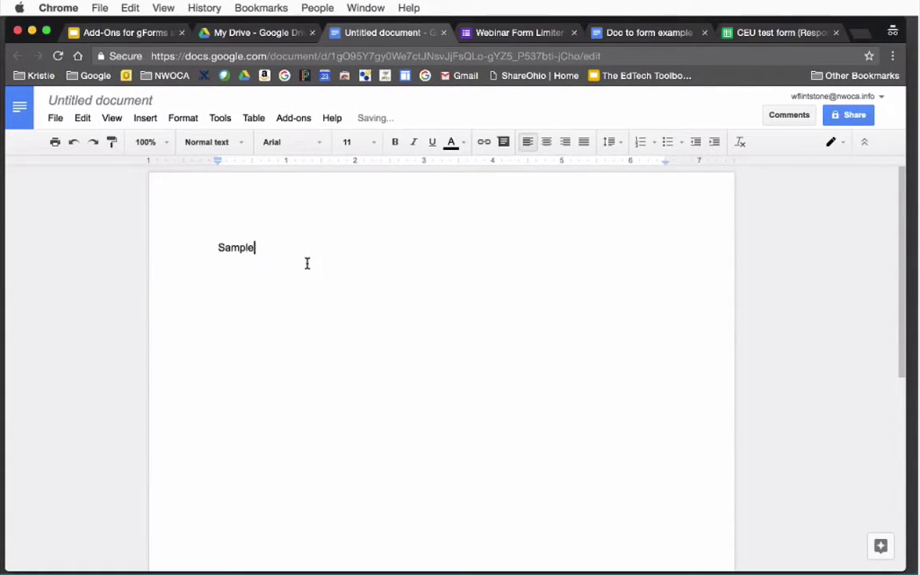
pyautogui.moveTo(261, 252); pyautogui.dragTo(217, 249)
pyautogui.click(292, 123)
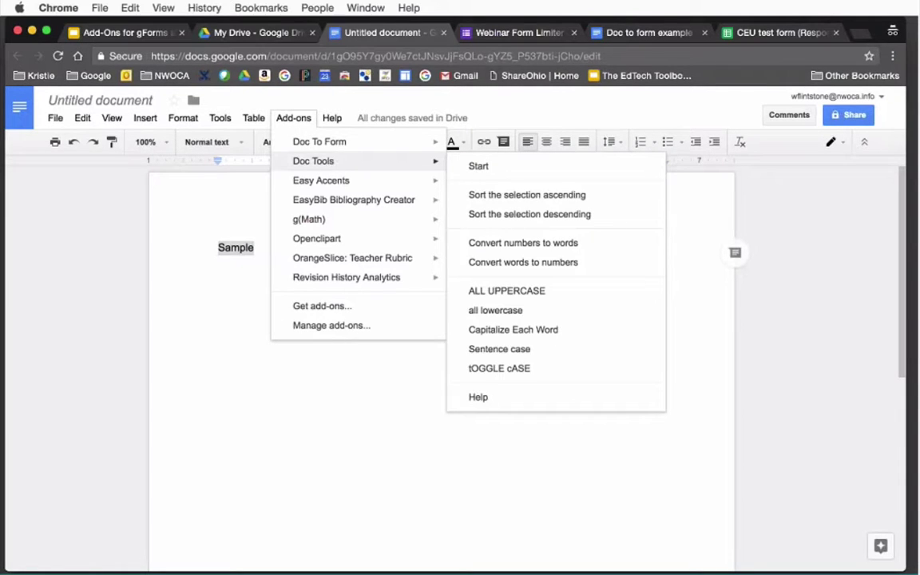
pyautogui.click(506, 294)
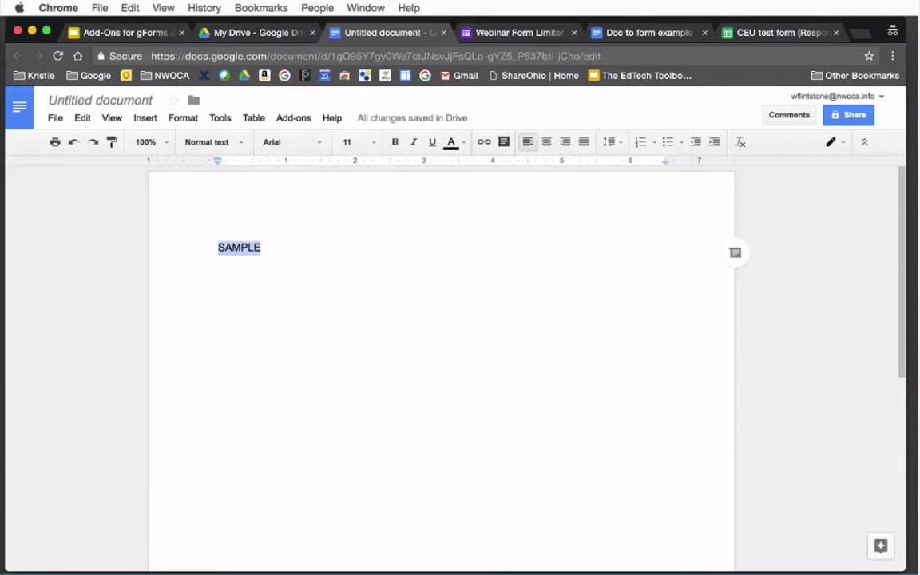
pyautogui.click(492, 431)
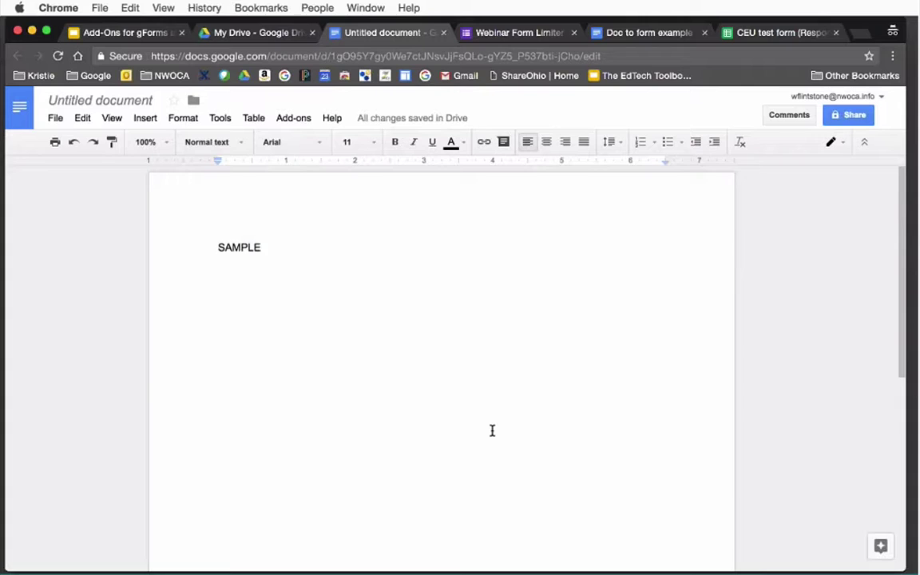
pyautogui.click(294, 119)
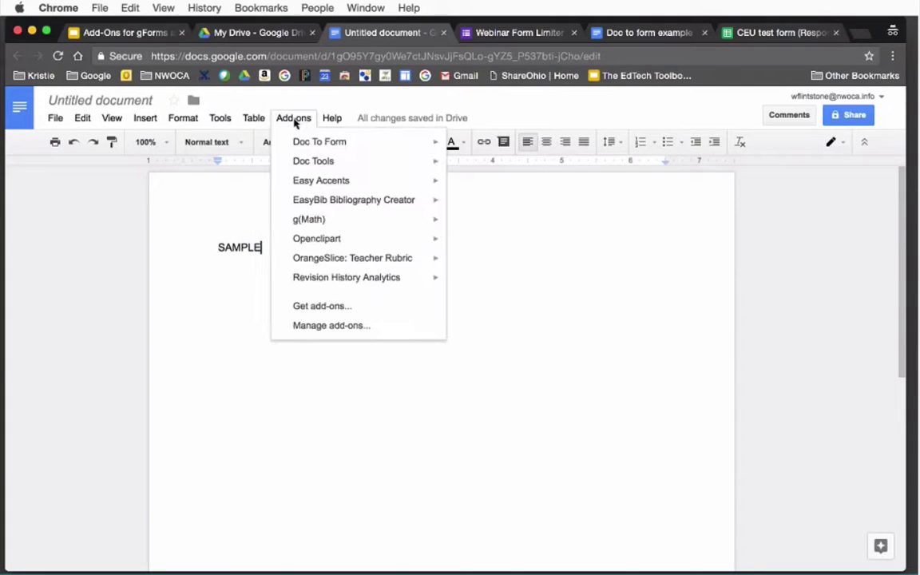
pyautogui.moveTo(314, 162)
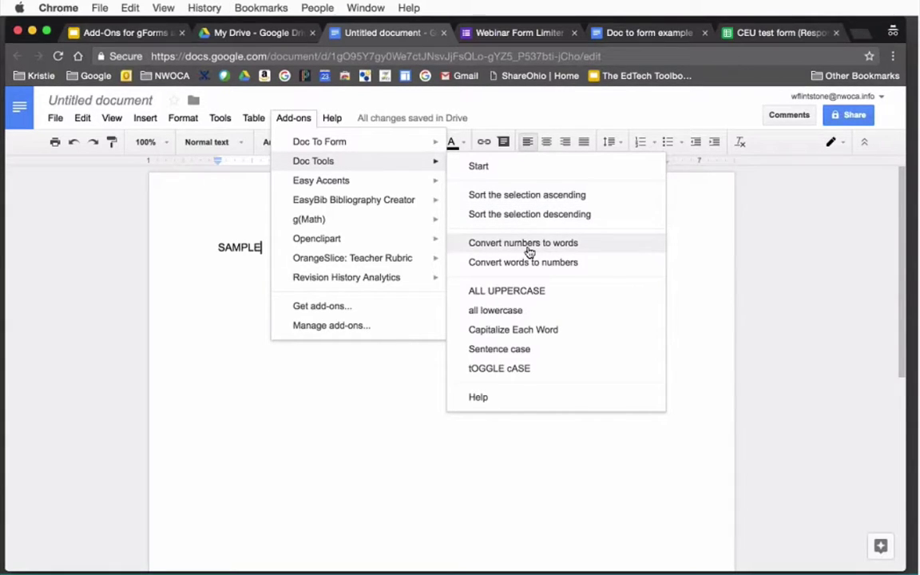
pyautogui.click(288, 402)
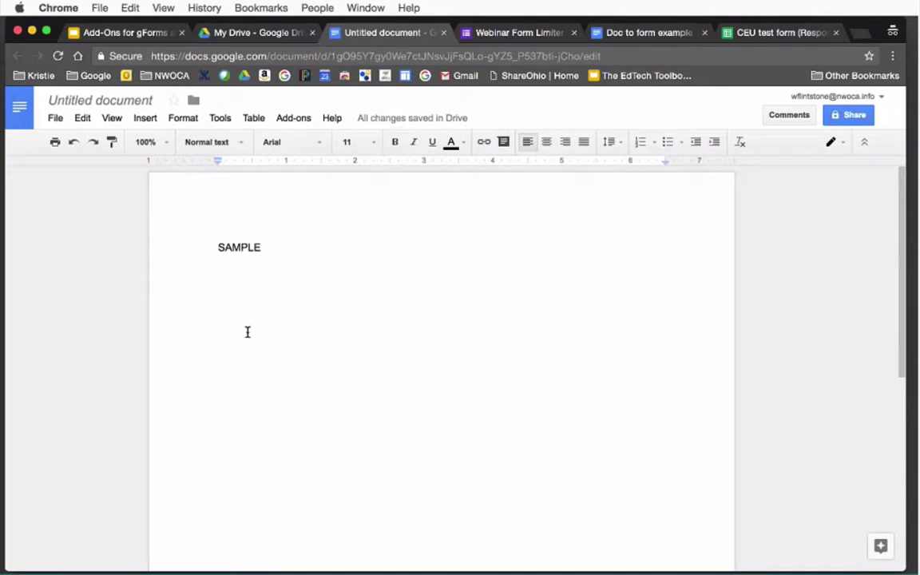
# Add the number 12 on a new line below SAMPLE and convert it to words with Doc Tools.
pyautogui.press('Return')
pyautogui.write('12')
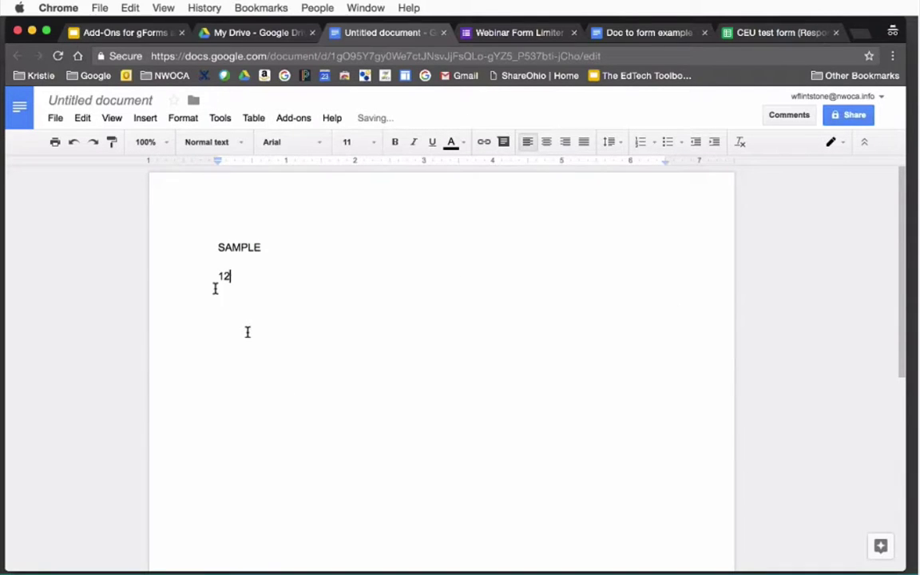
pyautogui.moveTo(228, 278); pyautogui.dragTo(213, 277)
pyautogui.click(288, 118)
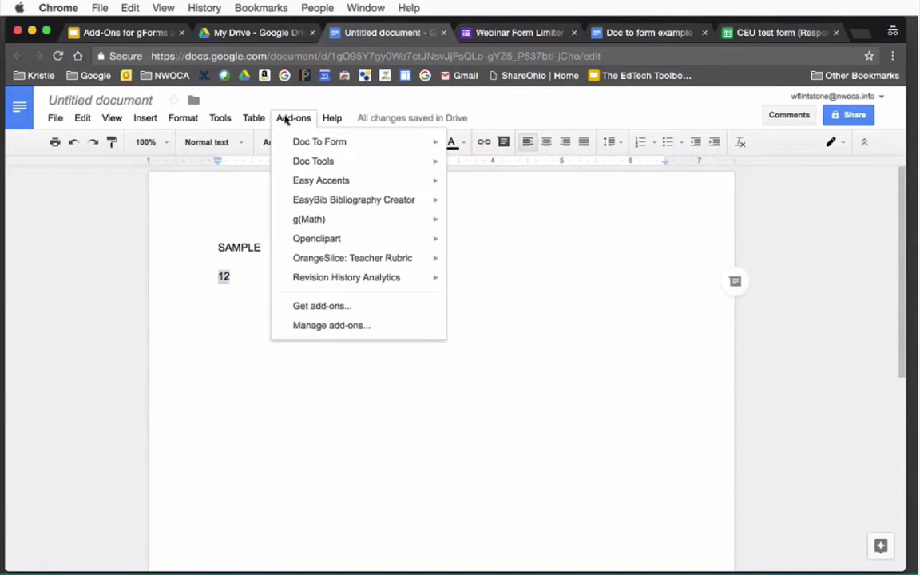
pyautogui.moveTo(328, 165)
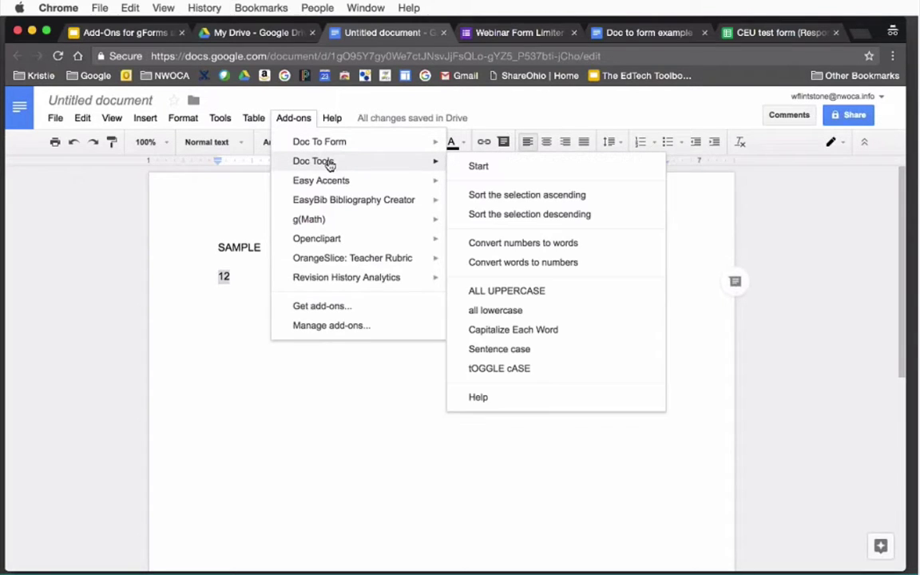
pyautogui.click(505, 243)
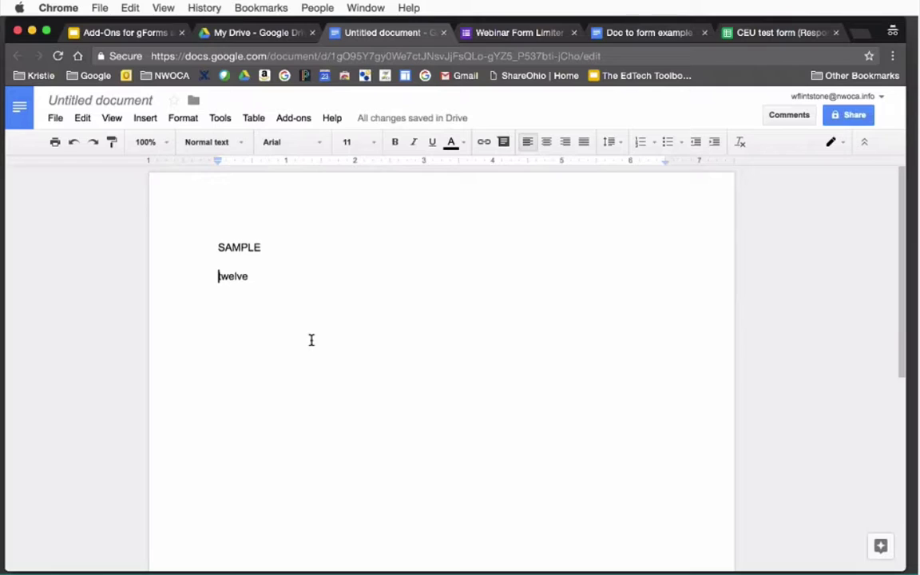
pyautogui.click(269, 343)
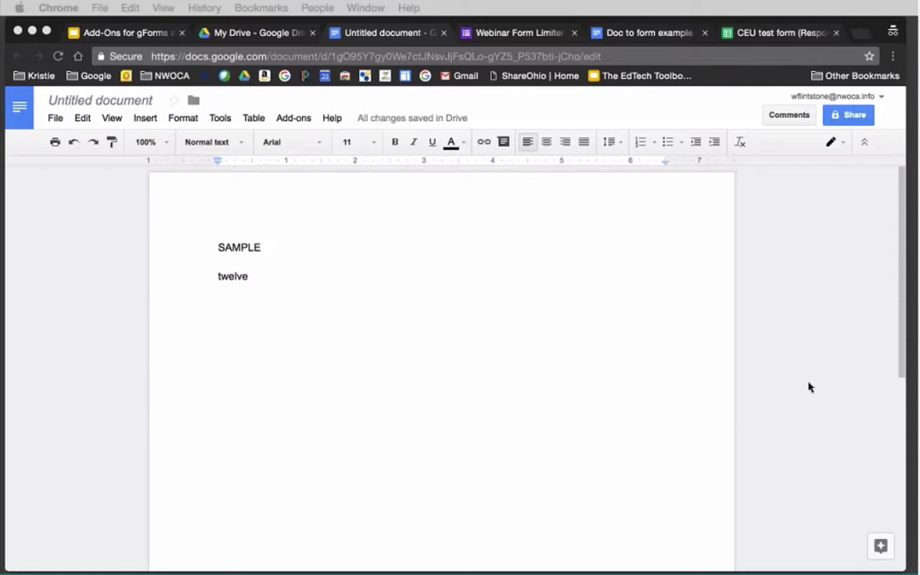
# Open Manage Bibliography in the EasyBib Bibliography Creator add-on.
pyautogui.click(641, 482)
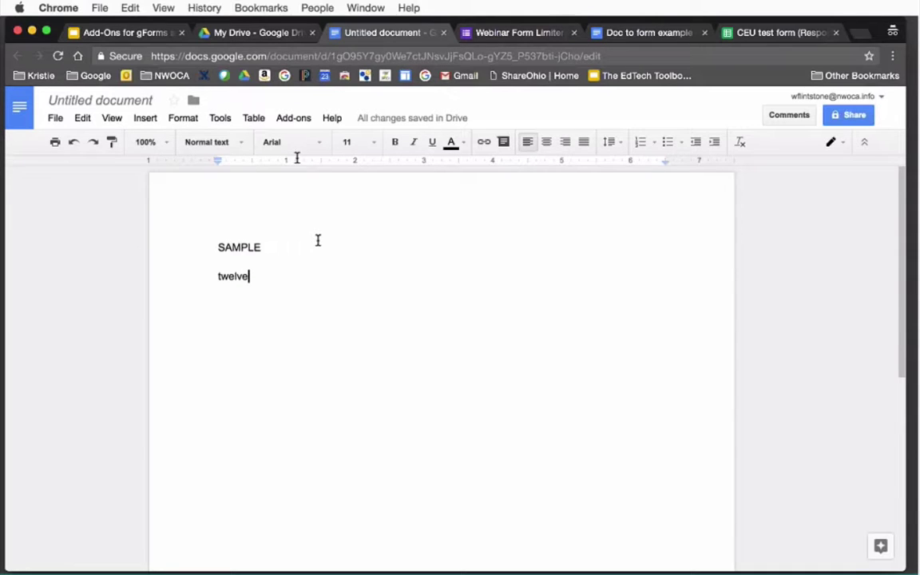
pyautogui.click(297, 122)
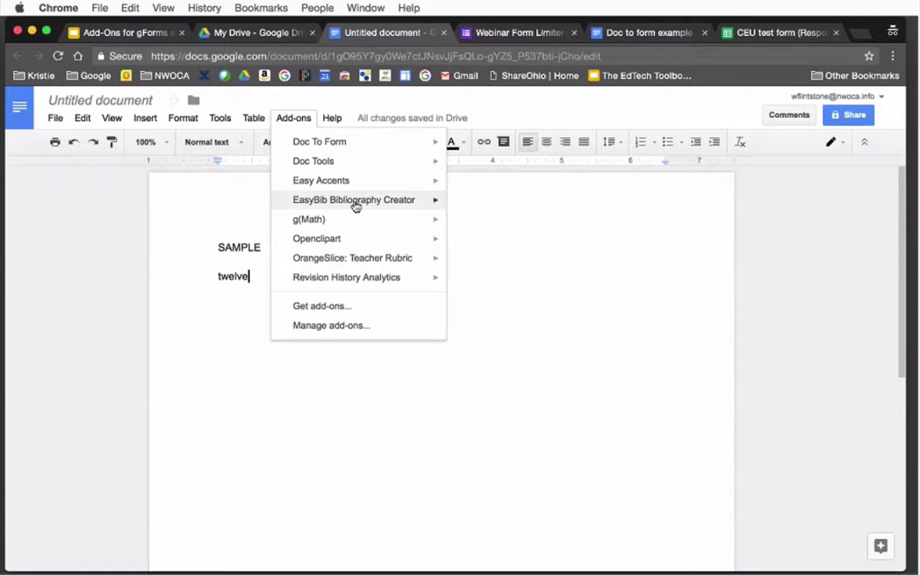
pyautogui.moveTo(356, 207)
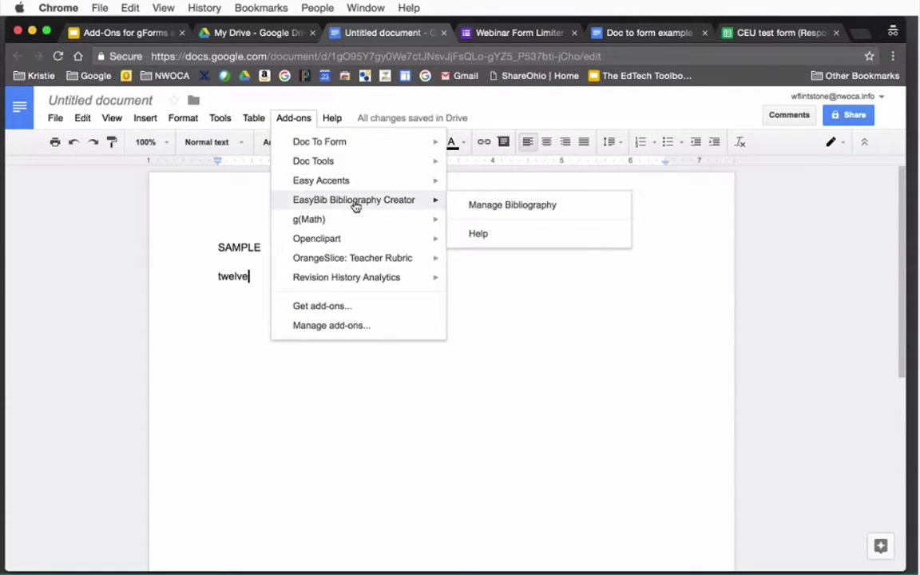
pyautogui.click(460, 204)
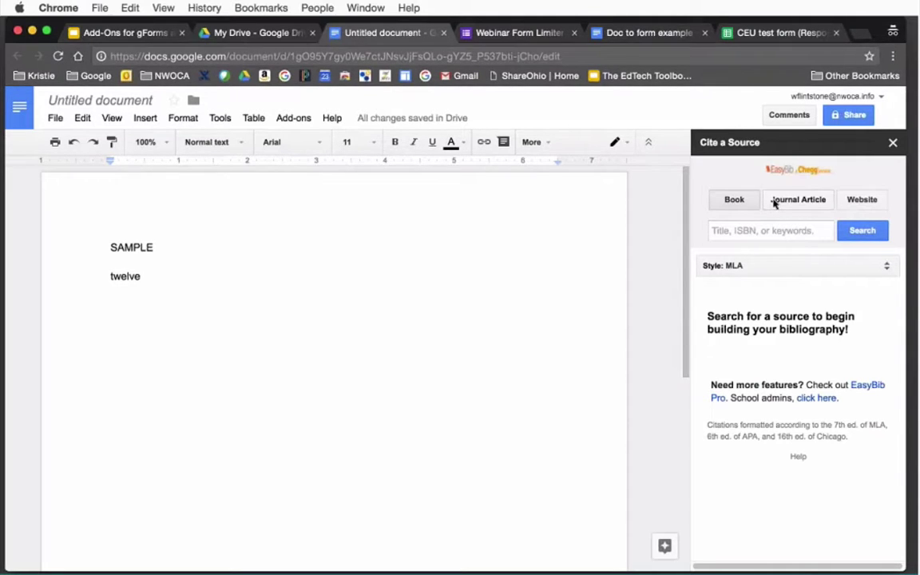
# Enter The Cat in the Hat as the book to cite and set the citation style to APA.
pyautogui.click(781, 231)
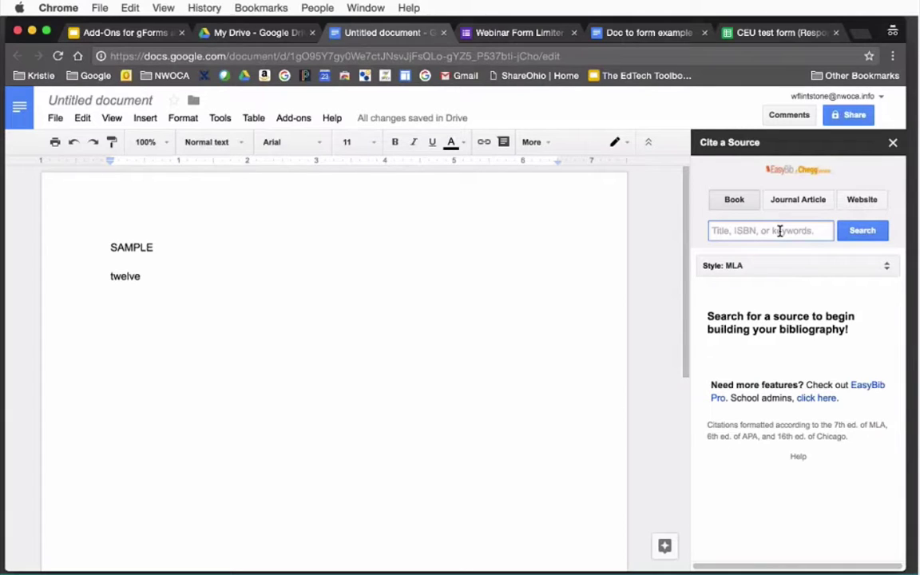
pyautogui.write('The Cat in the Hat')
pyautogui.click(807, 266)
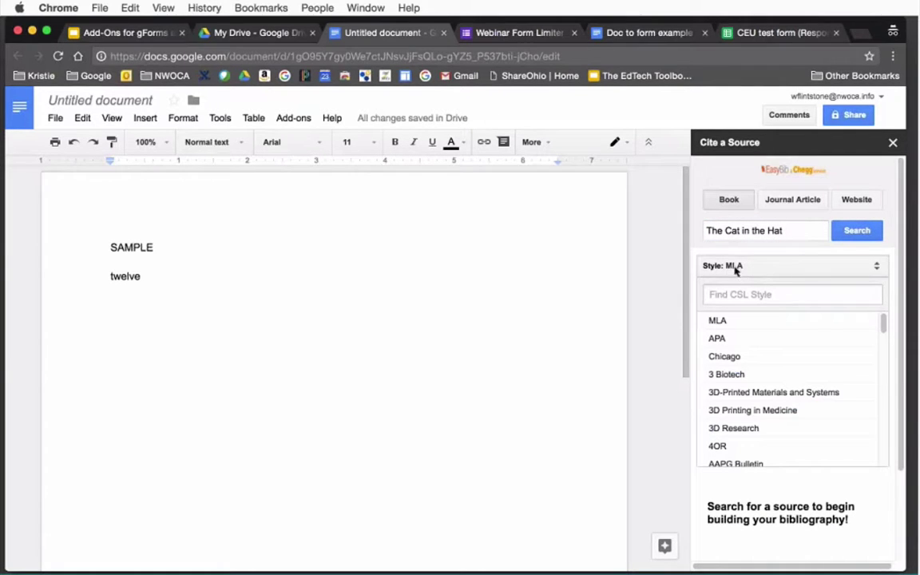
pyautogui.moveTo(884, 324)
pyautogui.mouseDown()
pyautogui.moveTo(890, 461)
pyautogui.moveTo(886, 323)
pyautogui.mouseUp()
pyautogui.click(734, 337)
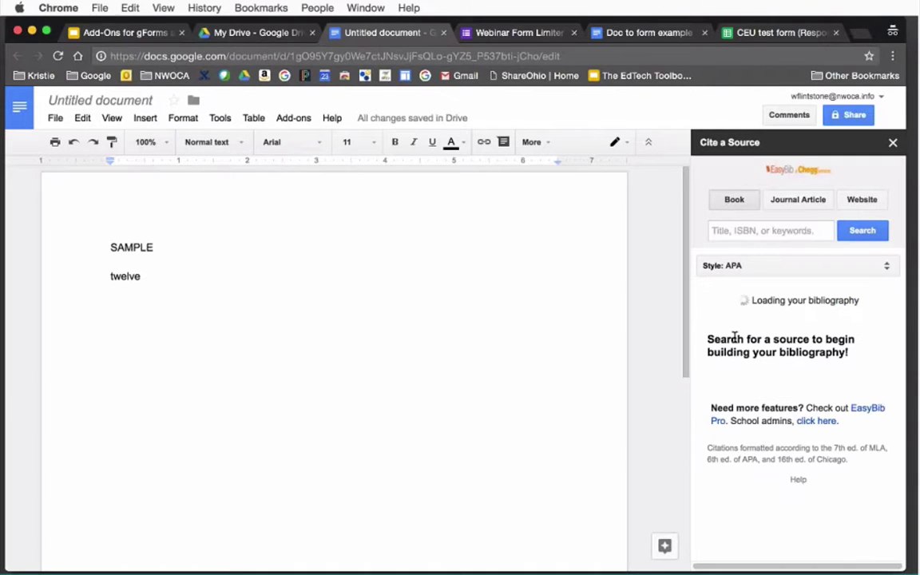
# Search the book sources for The Cat in the Hat.
pyautogui.click(778, 226)
pyautogui.write('The Cat i')
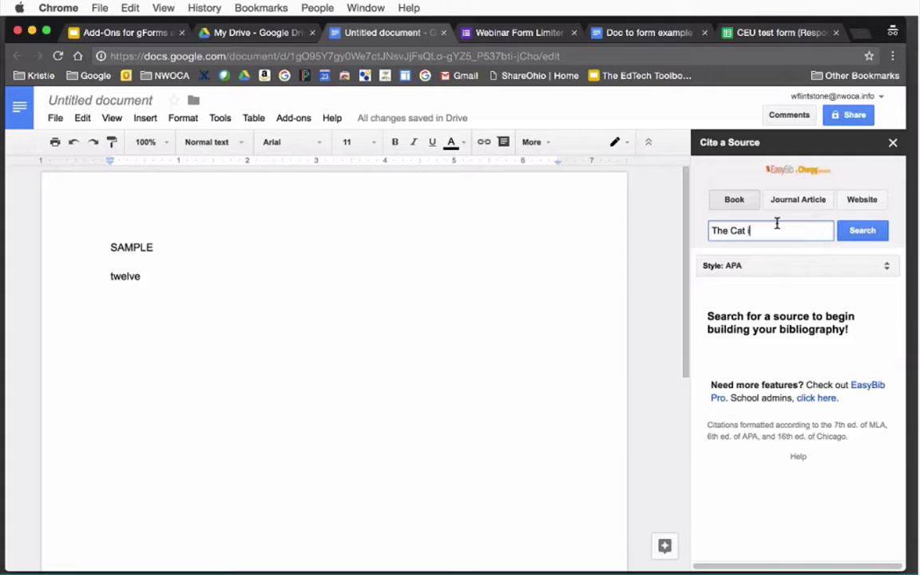
pyautogui.write('n the Hat')
pyautogui.click(872, 231)
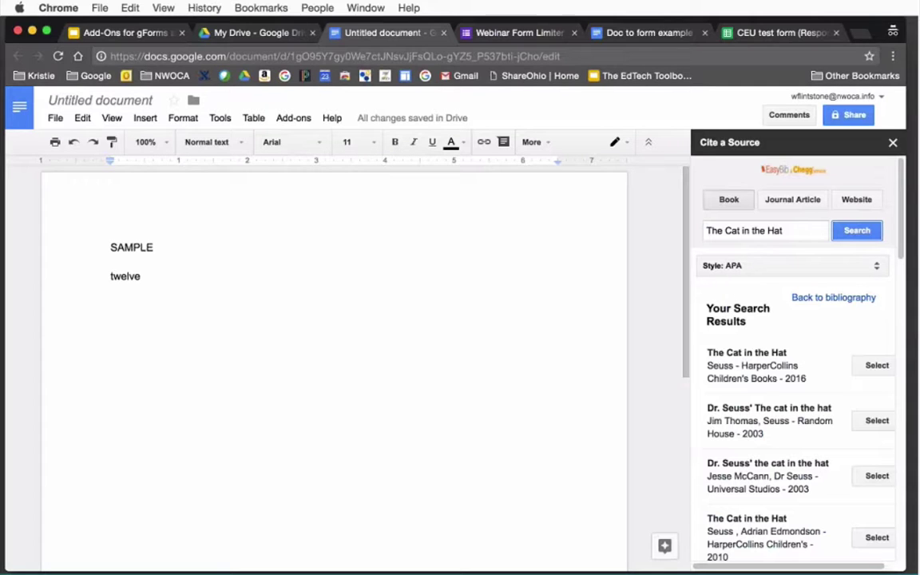
# Cite the 2016 HarperCollins Children's Books edition of The Cat in the Hat and add the bibliography to the document.
pyautogui.moveTo(915, 558); pyautogui.dragTo(897, 567)
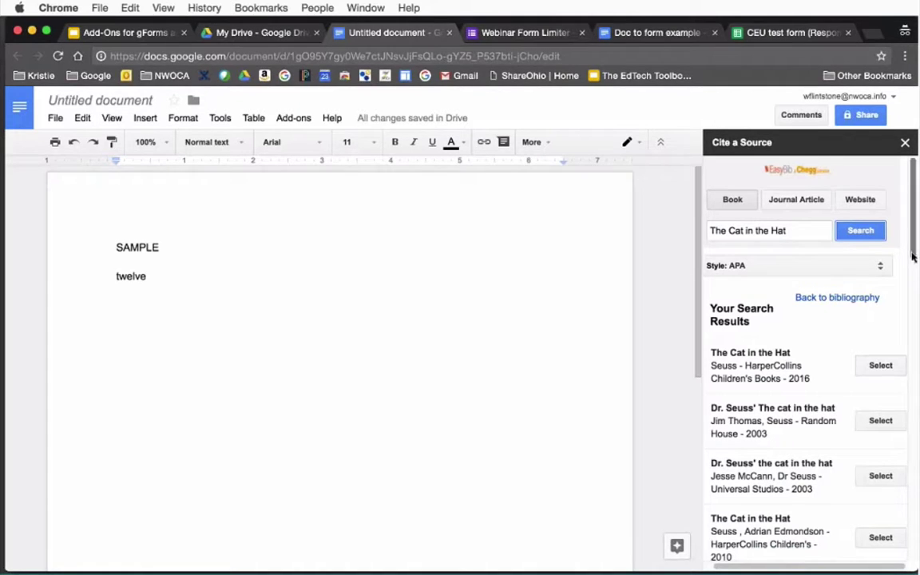
pyautogui.scroll(-1, 915, 268)
pyautogui.scroll(-8, 915, 268)
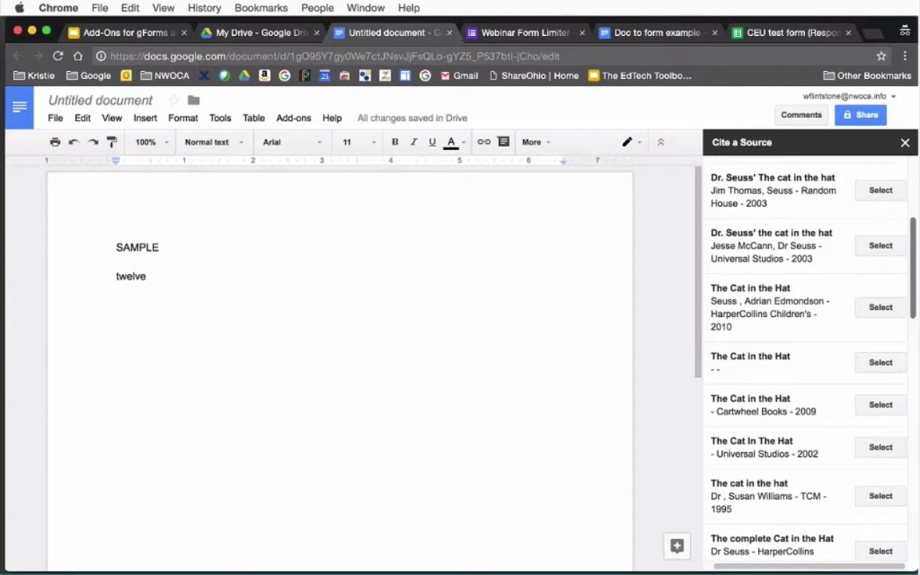
pyautogui.scroll(-5, 807, 360)
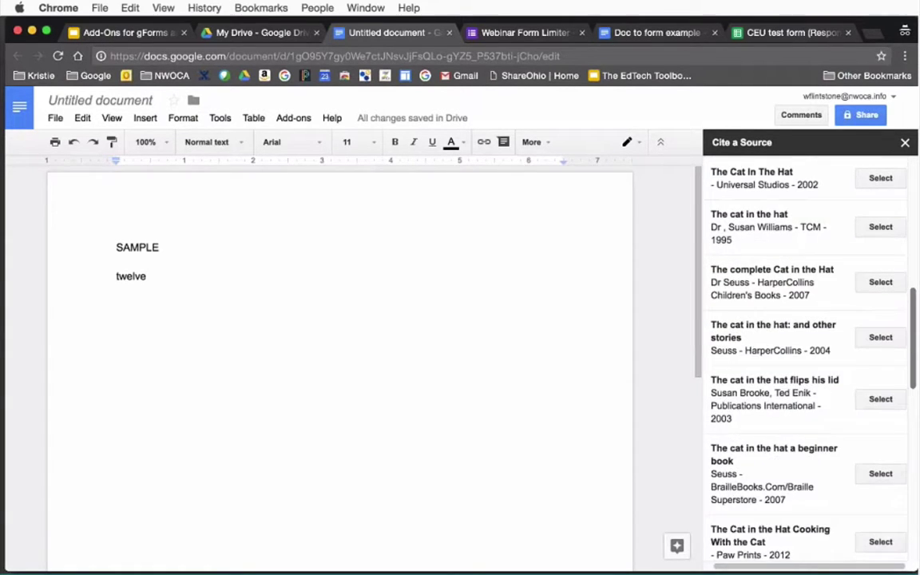
pyautogui.scroll(12, 796, 364)
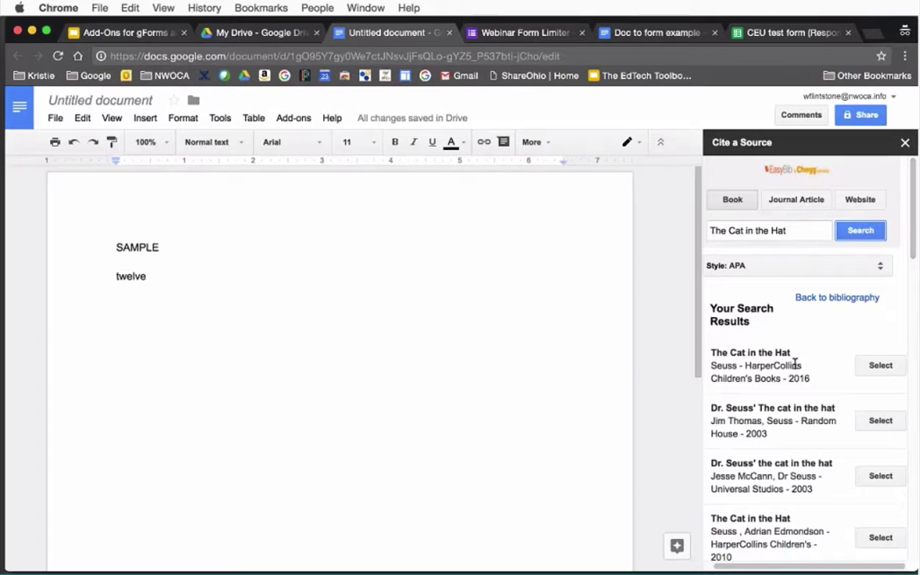
pyautogui.click(873, 368)
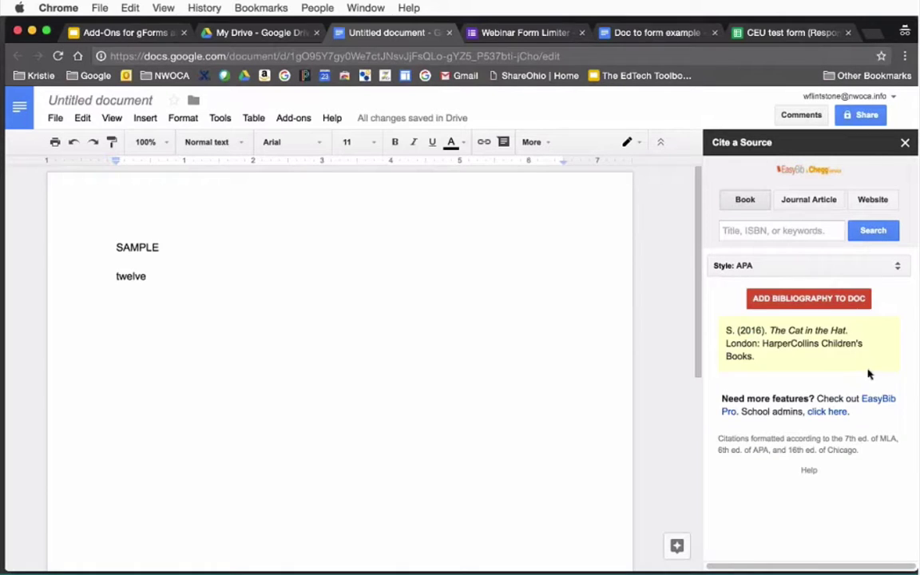
pyautogui.click(795, 300)
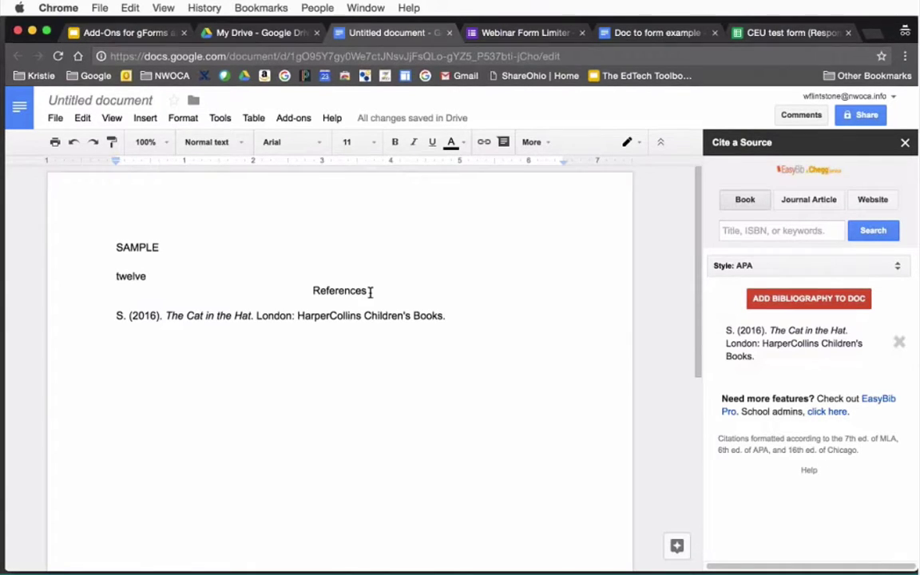
# Look over the inserted reference, the citation style list, and the Journal Article and Website source types.
pyautogui.click(206, 275)
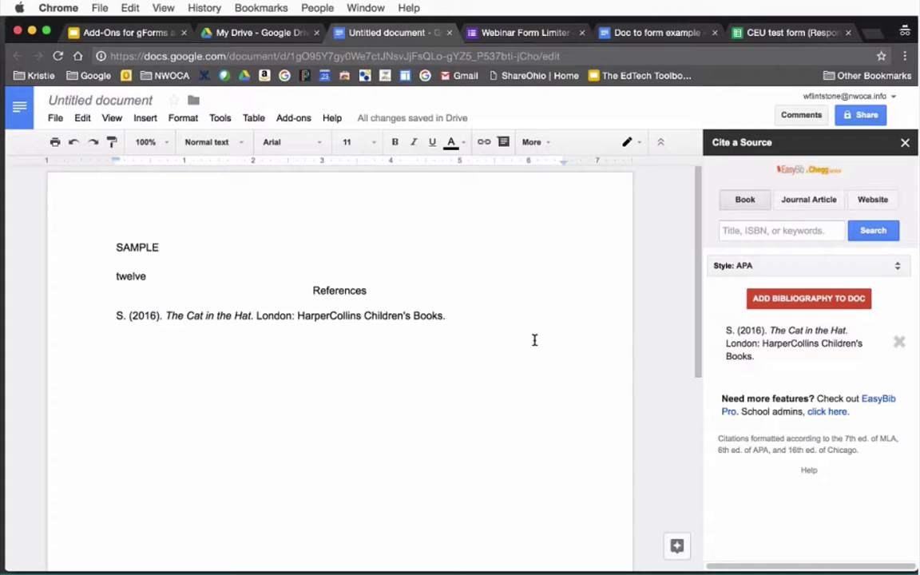
pyautogui.click(447, 315)
pyautogui.click(747, 268)
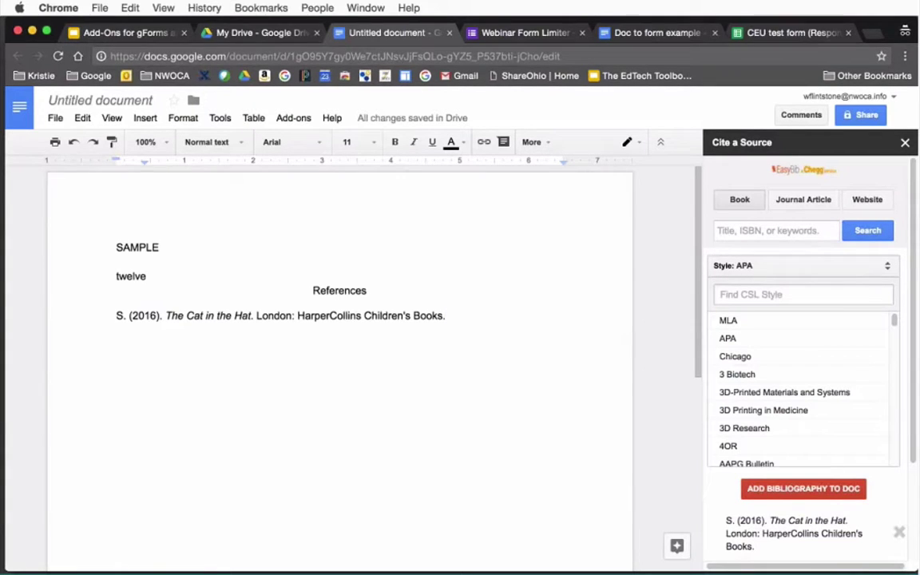
pyautogui.click(746, 232)
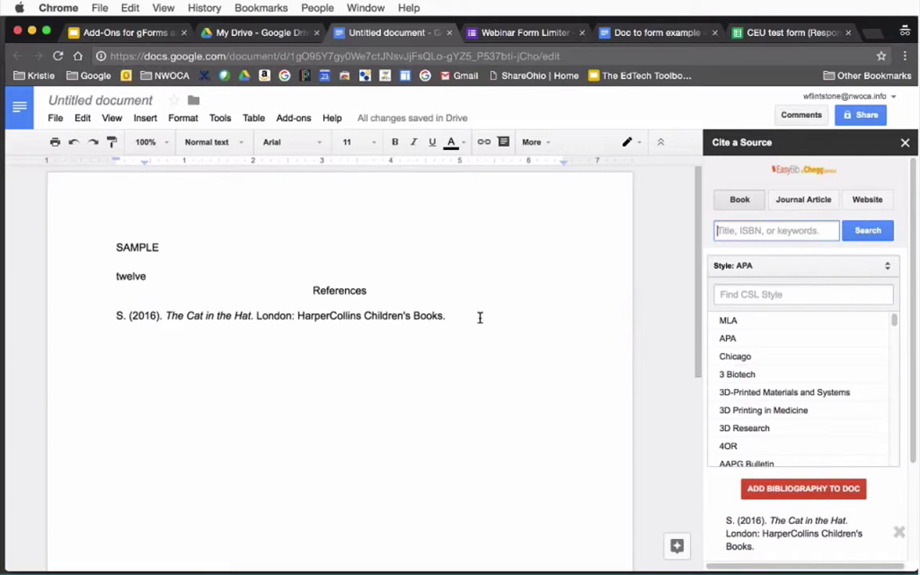
pyautogui.click(812, 205)
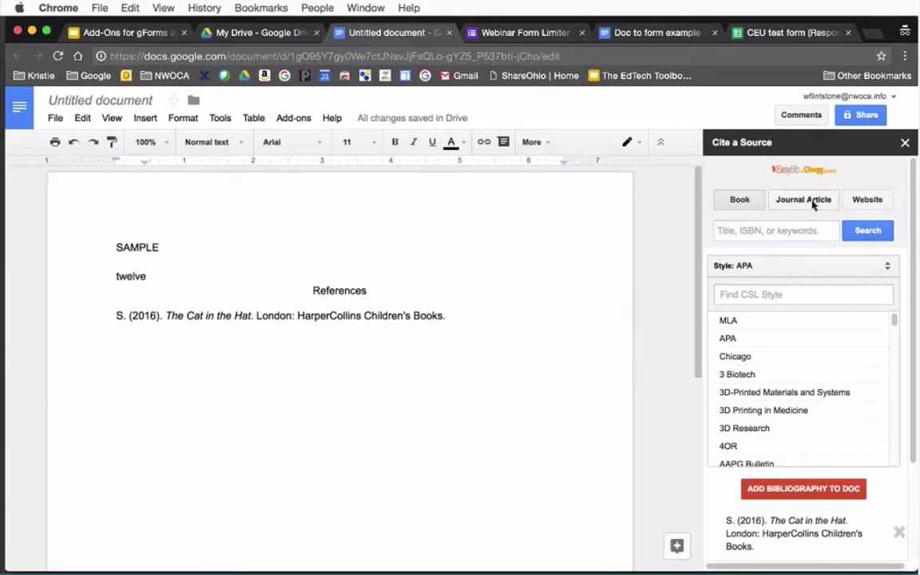
pyautogui.click(857, 205)
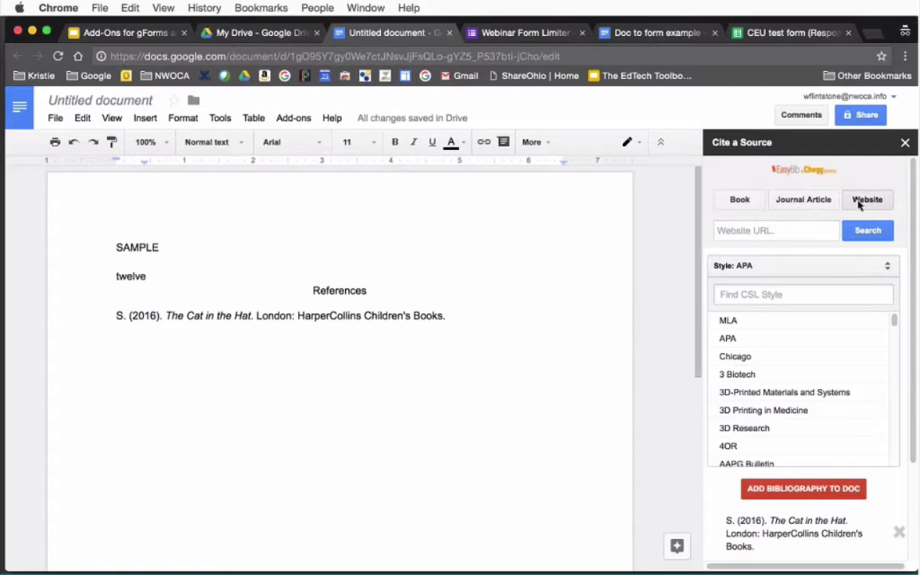
pyautogui.click(861, 204)
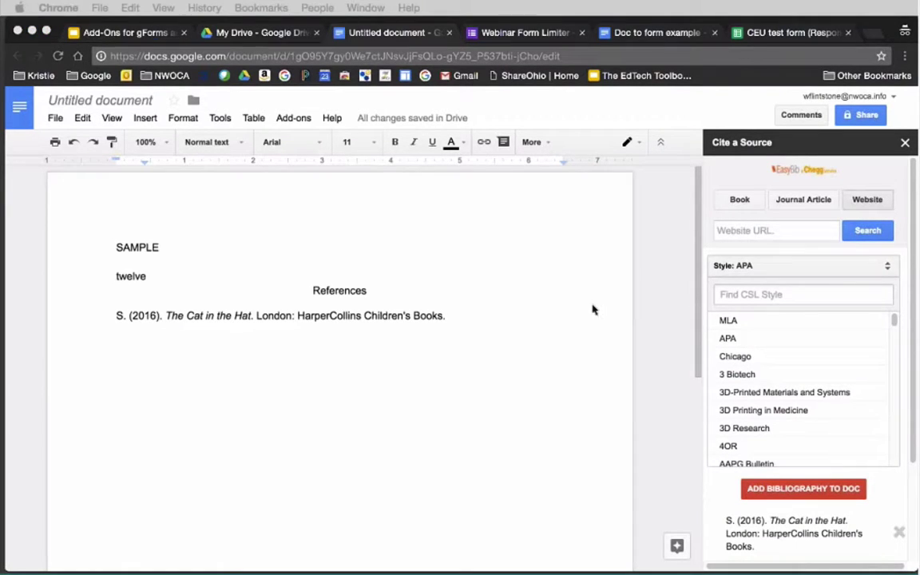
# Examine the detailed revision history of the Doc to form example document, and return to the document.
pyautogui.click(636, 36)
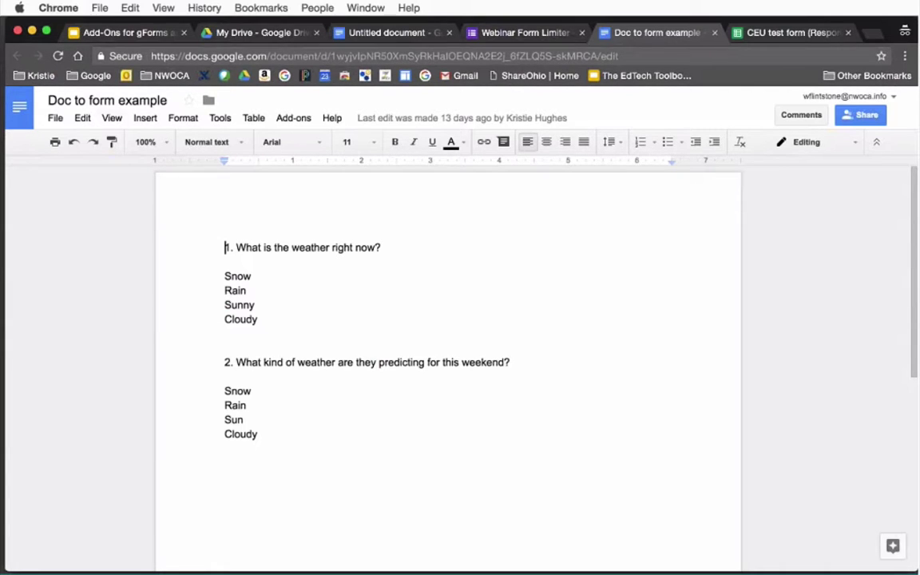
pyautogui.click(55, 118)
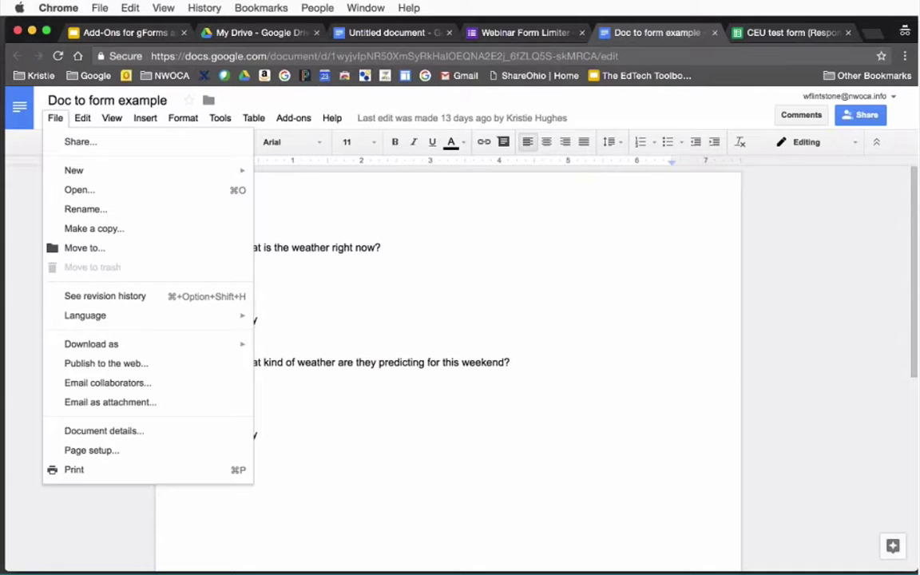
pyautogui.click(126, 298)
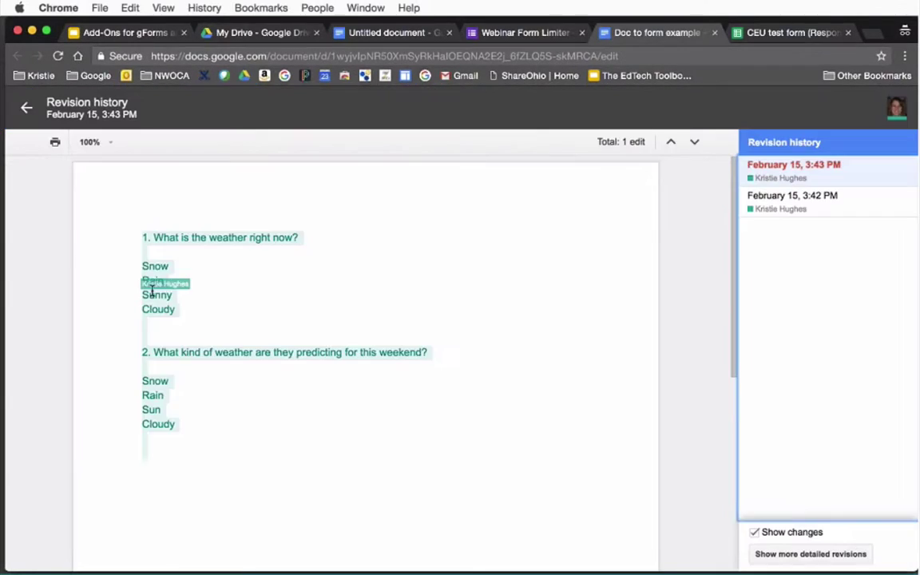
pyautogui.click(775, 554)
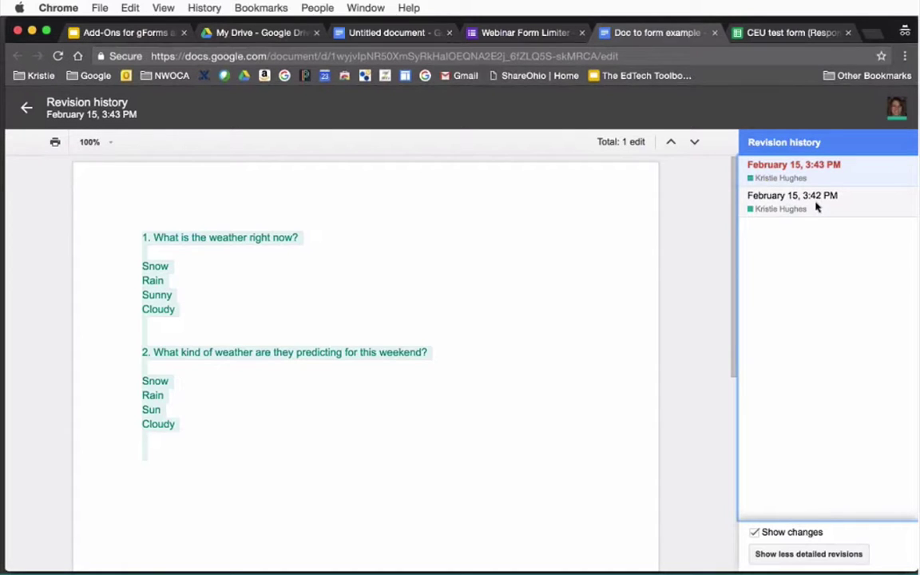
pyautogui.click(26, 107)
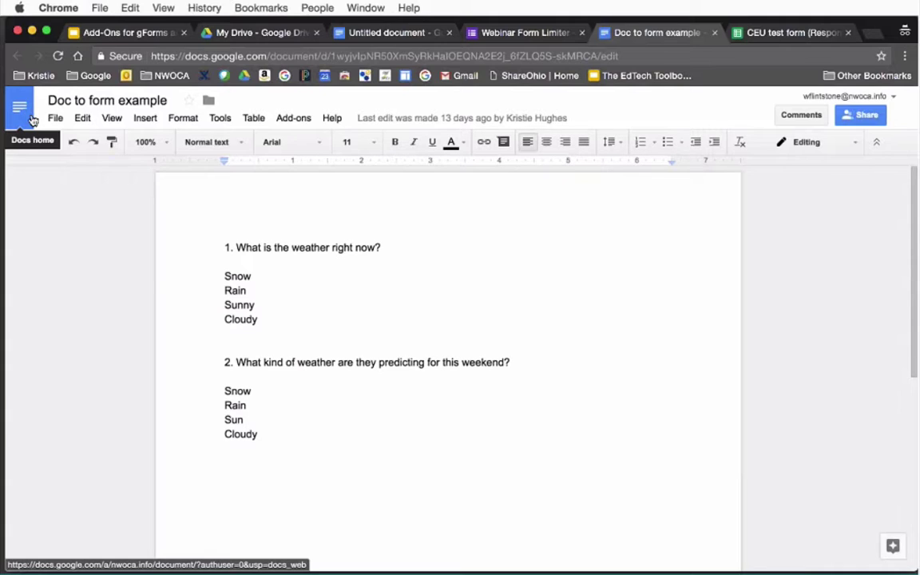
# View the Revision History Analytics dashboard and review its total interactions, edits and comments.
pyautogui.click(285, 119)
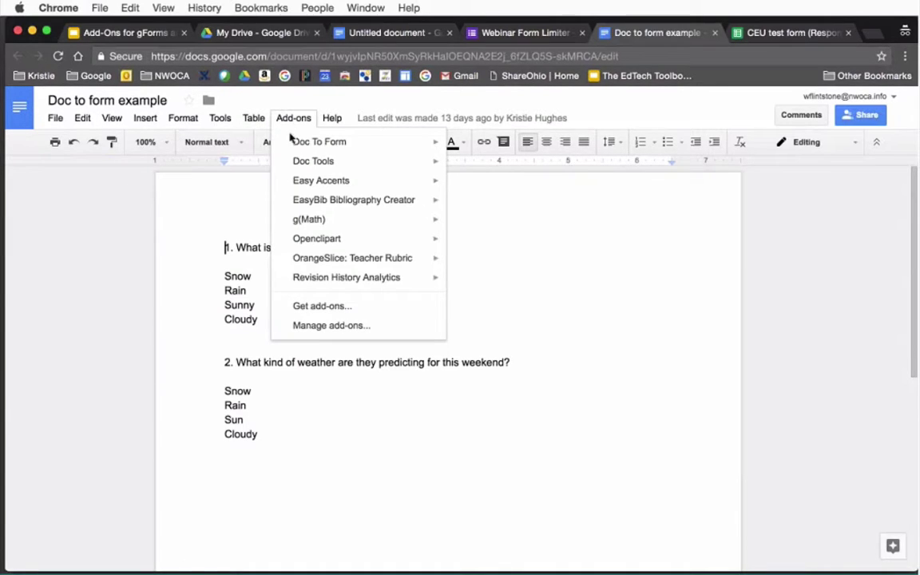
pyautogui.moveTo(346, 284)
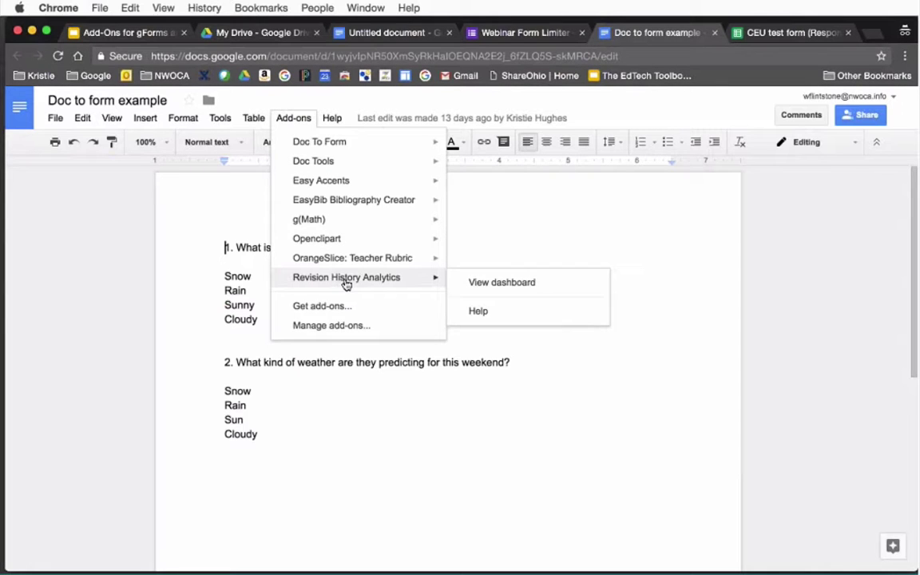
pyautogui.click(495, 288)
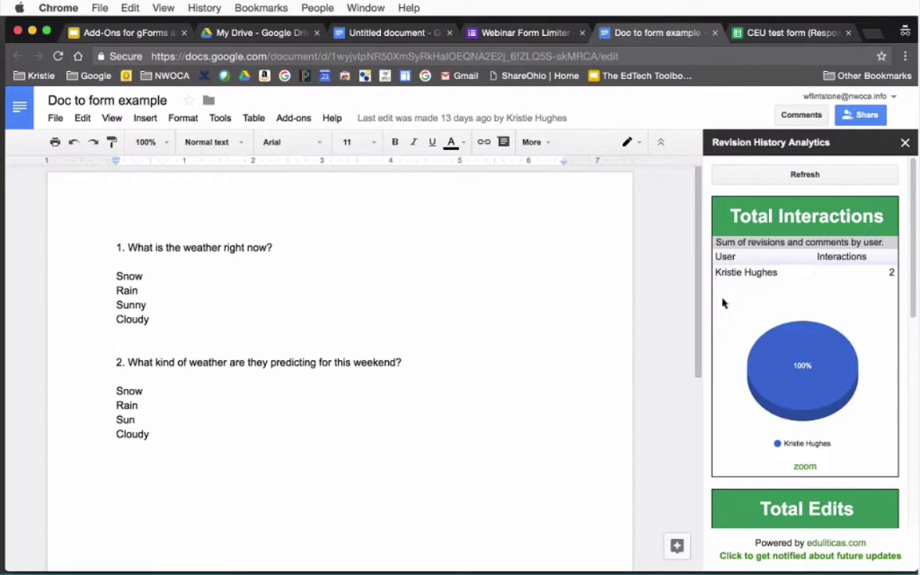
pyautogui.moveTo(793, 367)
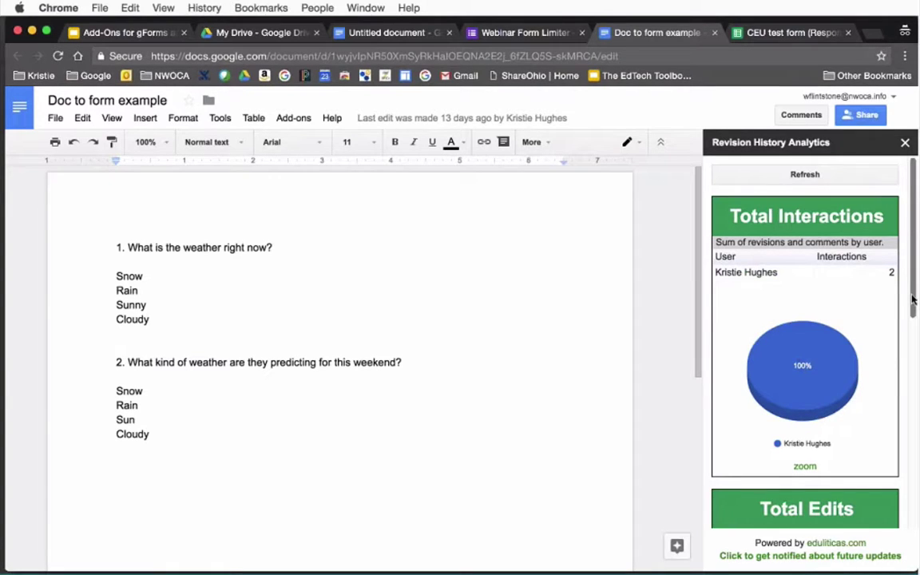
pyautogui.moveTo(914, 304); pyautogui.dragTo(915, 412)
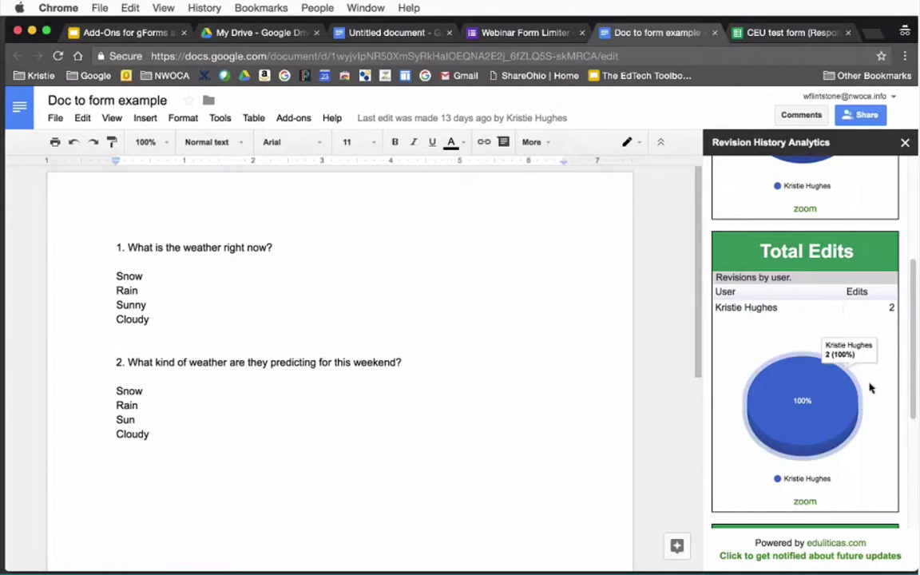
pyautogui.moveTo(916, 364); pyautogui.dragTo(912, 463)
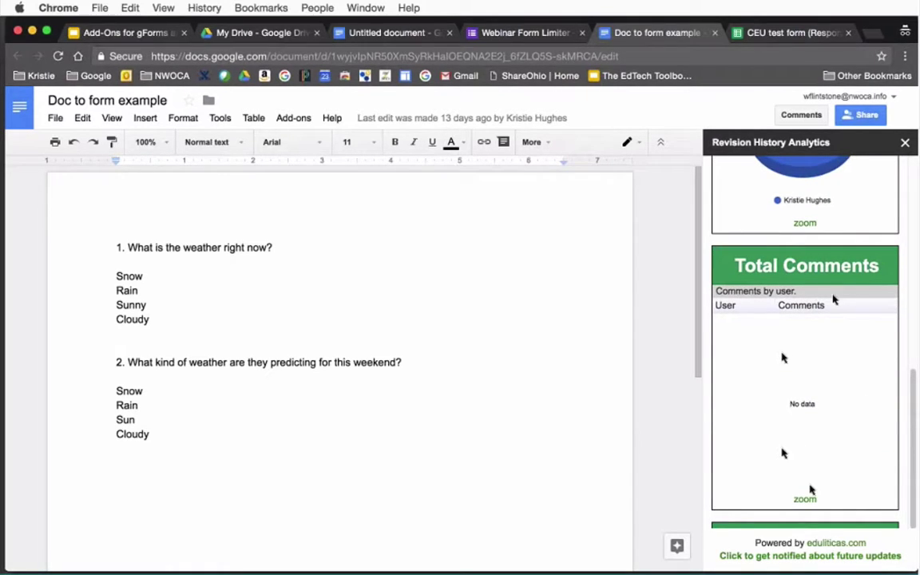
# Load and analyze the Total Words data, view the listed contributor's word details, and return to the start of the dashboard.
pyautogui.scroll(-3, 912, 451)
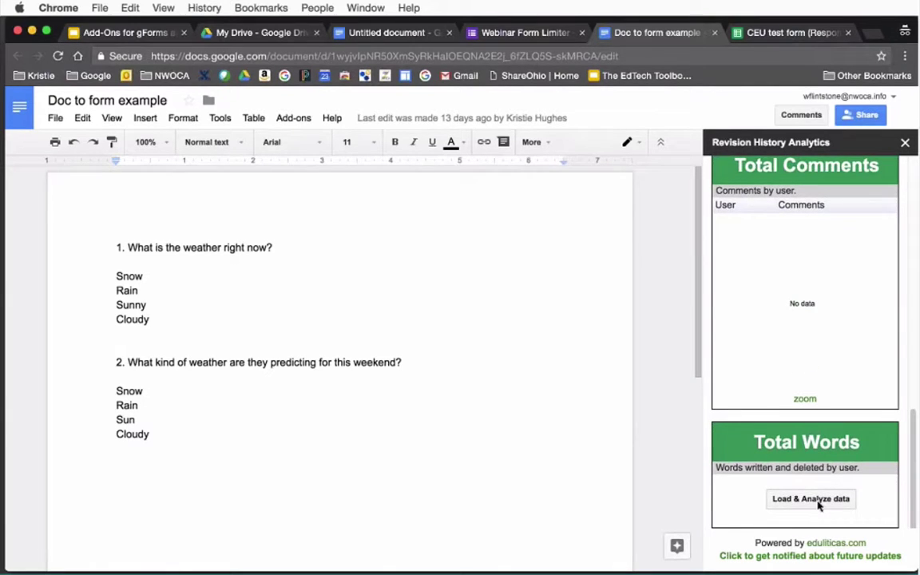
pyautogui.click(811, 498)
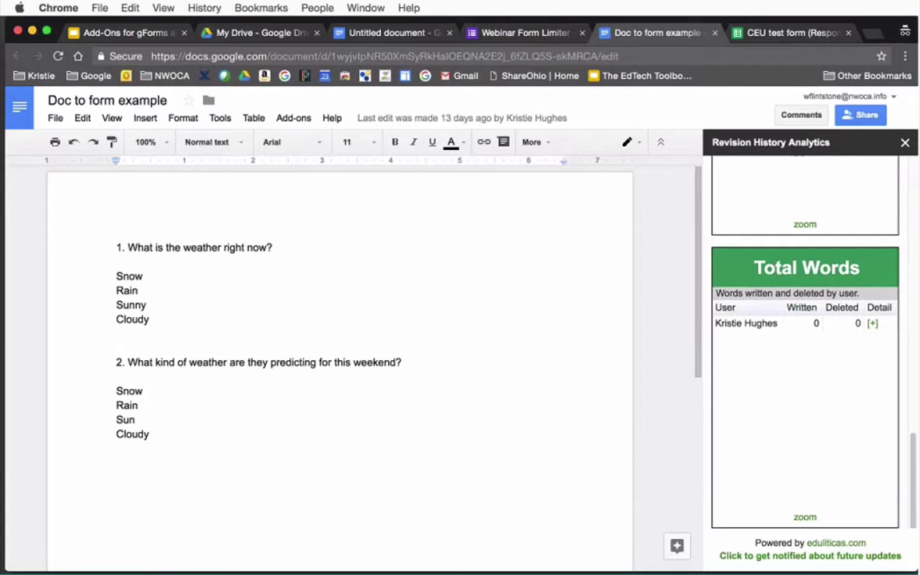
pyautogui.click(872, 324)
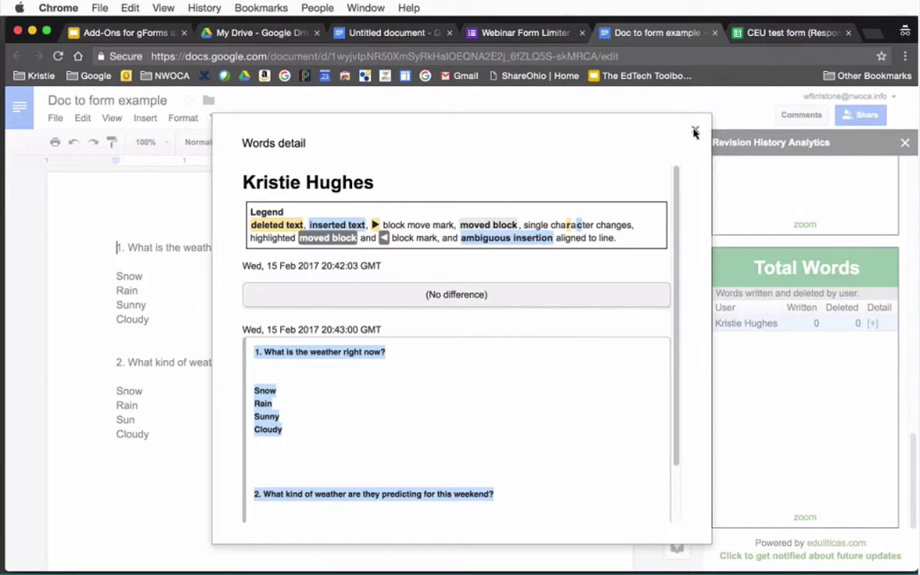
pyautogui.click(694, 131)
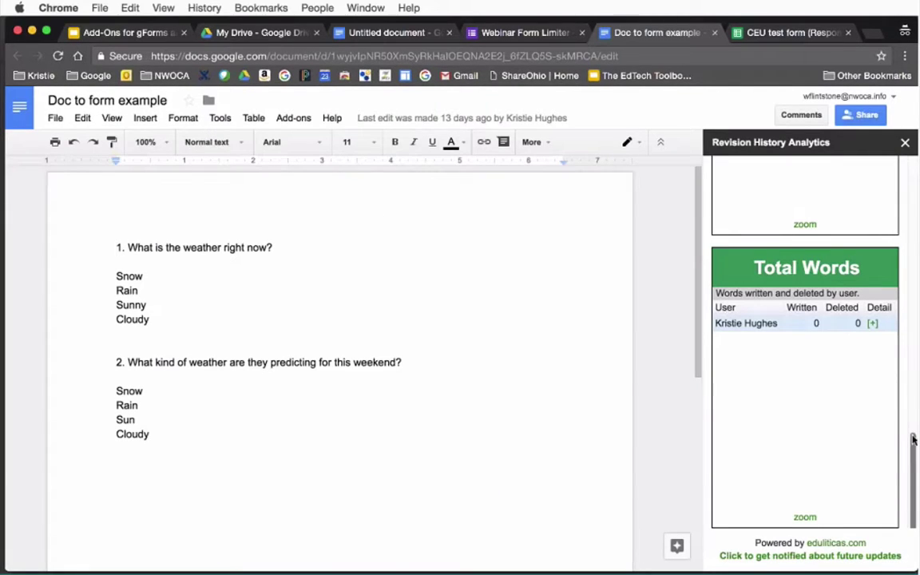
pyautogui.scroll(1, 913, 439)
pyautogui.moveTo(914, 439); pyautogui.dragTo(913, 172)
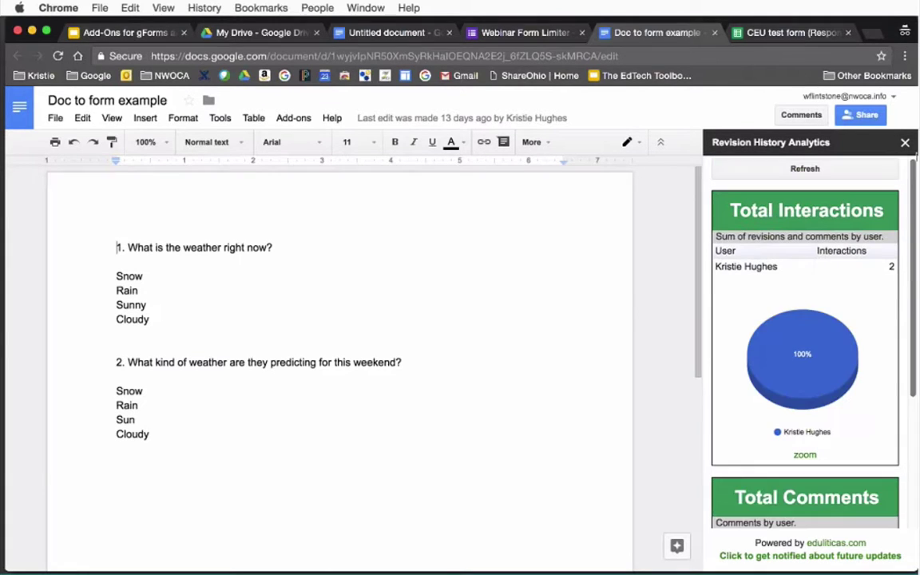
pyautogui.click(54, 119)
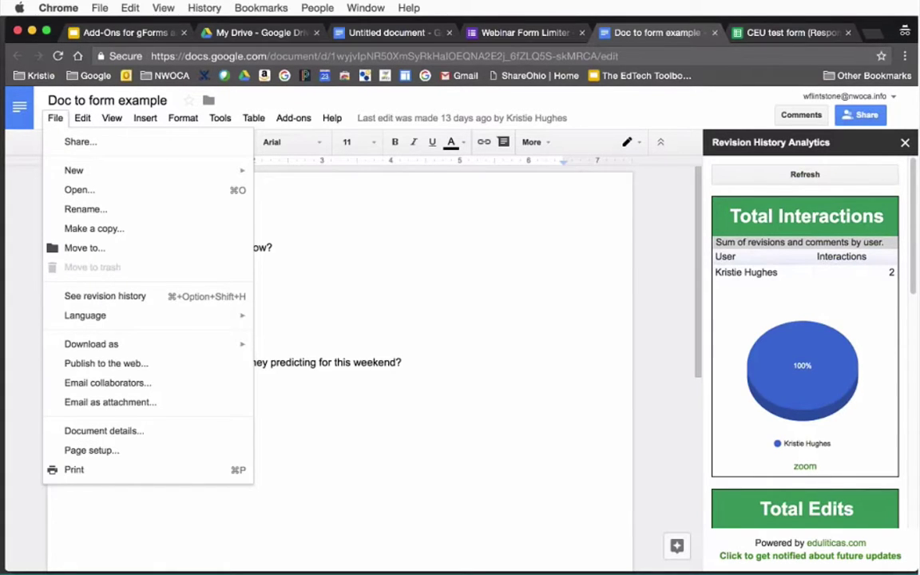
pyautogui.click(265, 190)
pyautogui.click(293, 120)
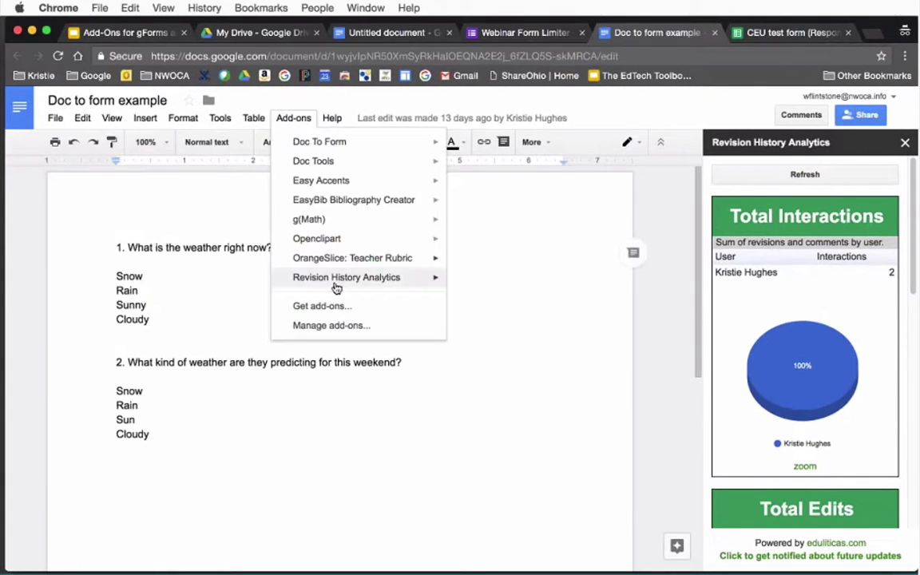
# Dismiss the add-on list and close the Revision History Analytics sidebar in the Doc to form example document.
pyautogui.moveTo(338, 284)
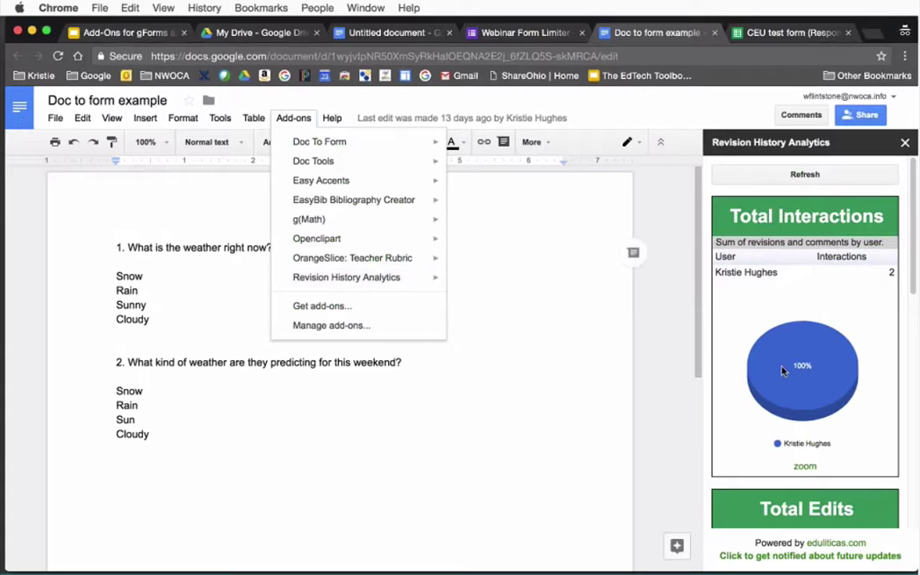
pyautogui.click(605, 420)
pyautogui.click(905, 142)
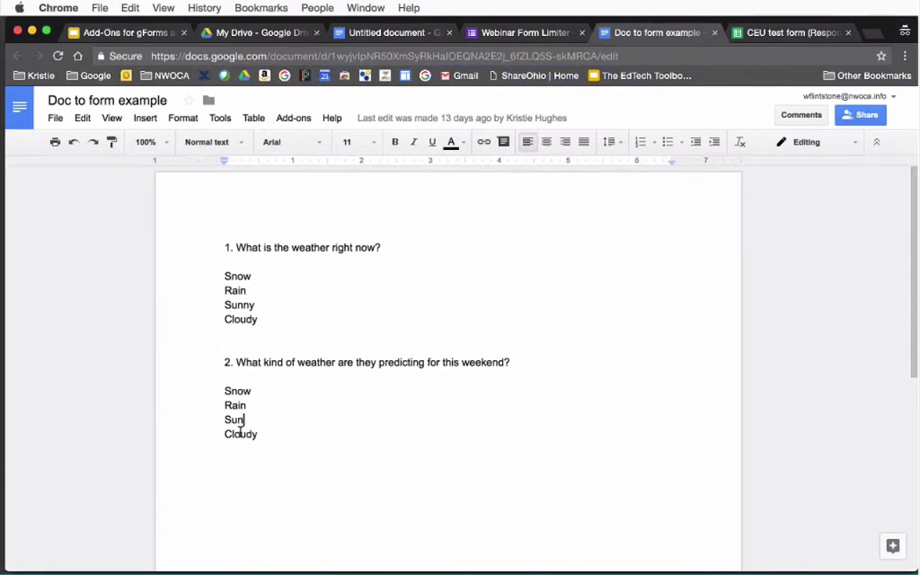
# Delete all the text in the untitled document and close its Cite a Source sidebar.
pyautogui.click(343, 33)
pyautogui.moveTo(445, 317); pyautogui.dragTo(64, 220)
pyautogui.press('BackSpace')
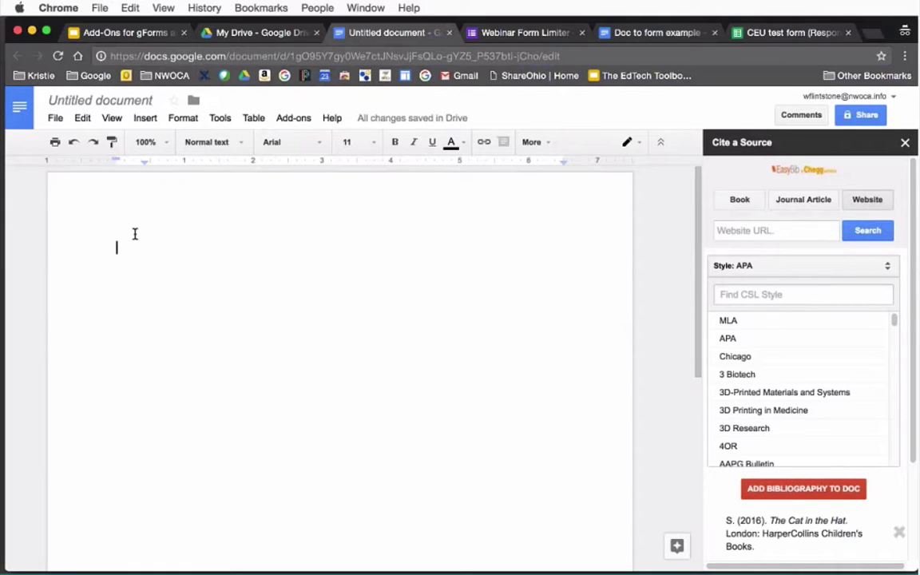
pyautogui.click(905, 145)
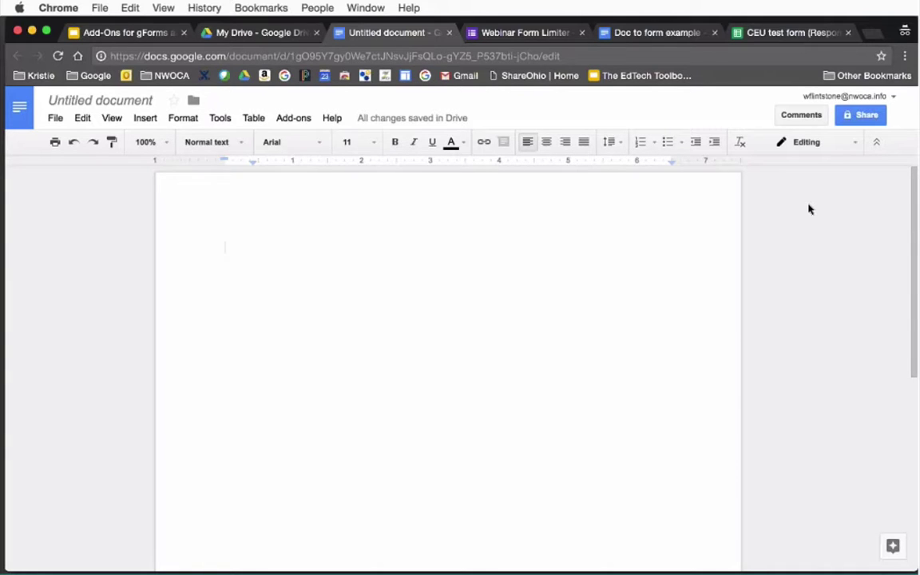
# Run Score Rubric from the OrangeSlice: Teacher Rubric add-on in the blank document.
pyautogui.click(294, 119)
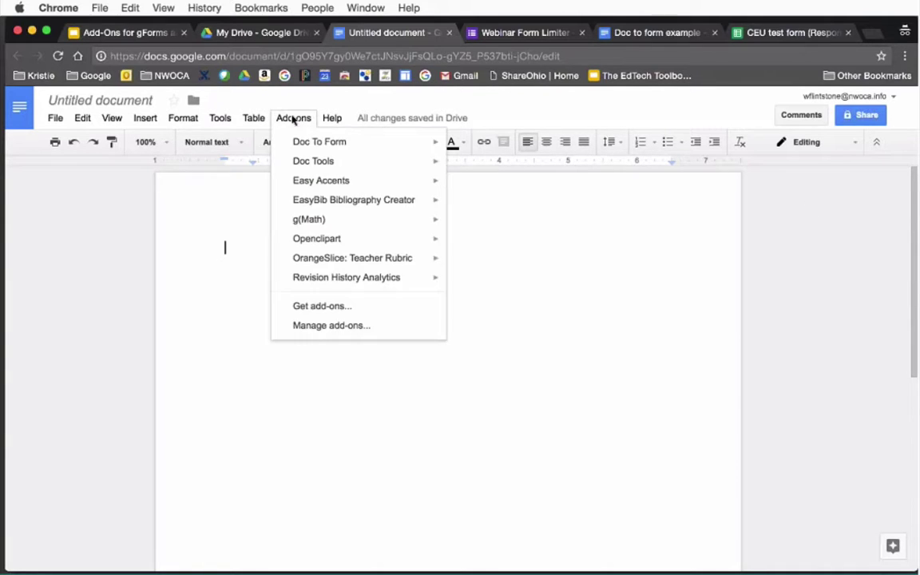
pyautogui.moveTo(352, 263)
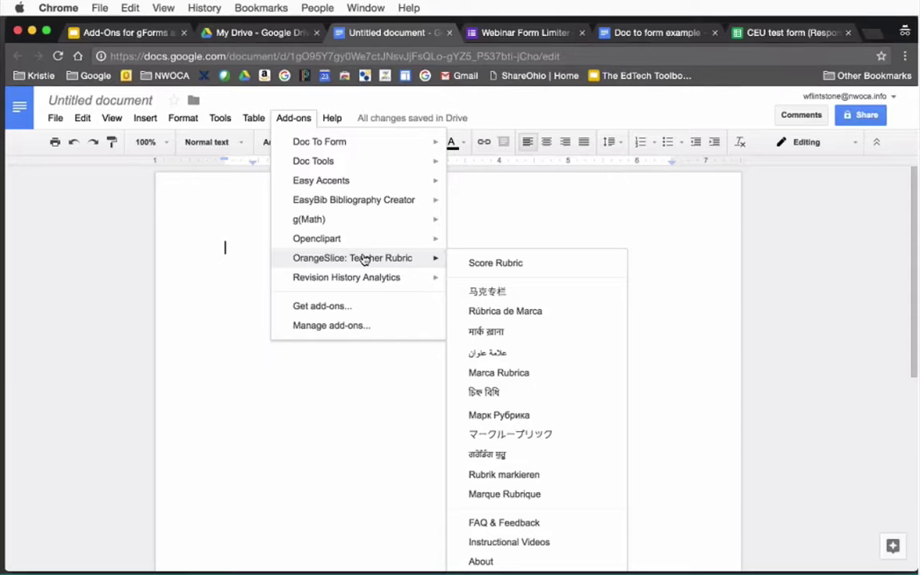
pyautogui.click(502, 266)
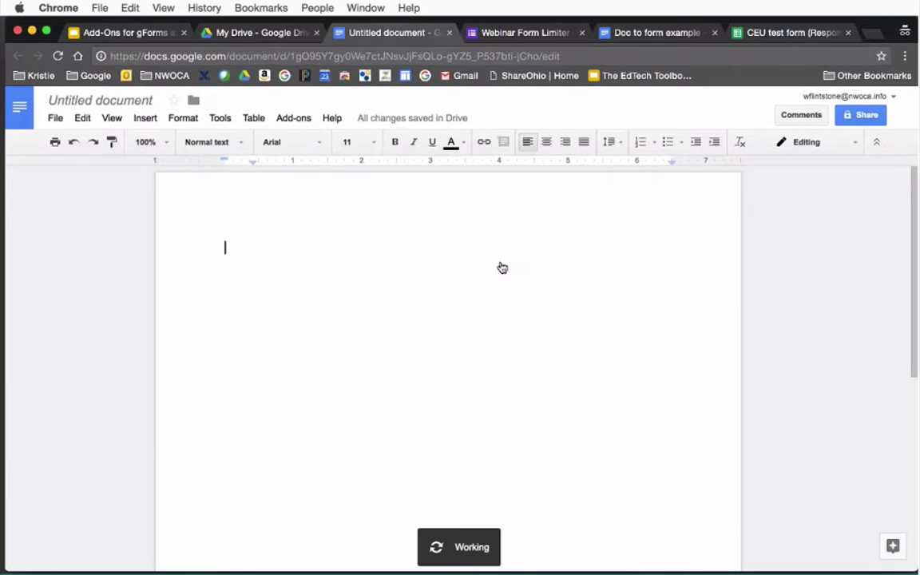
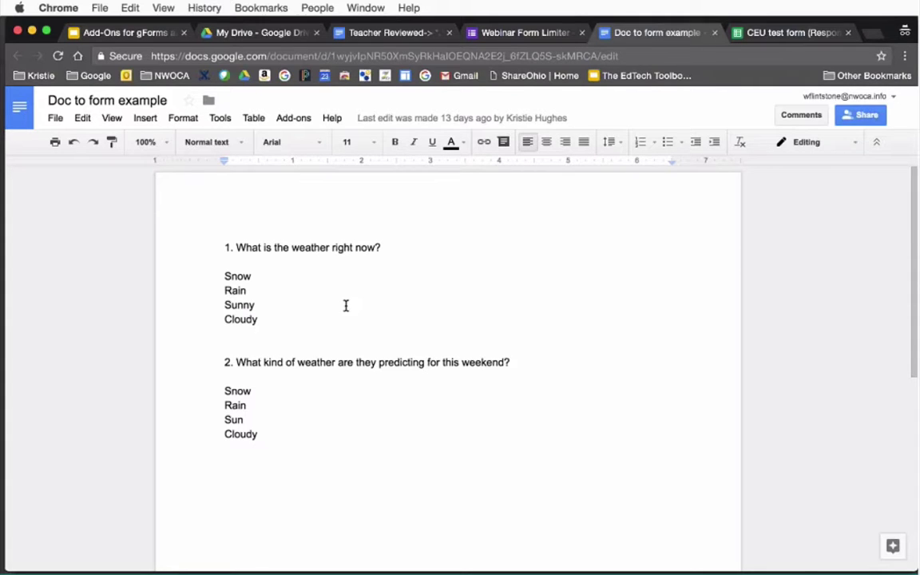
# Start creating a form with Doc To Form, enabling username collection, Ask for name and Ask for teacher name.
pyautogui.click(293, 123)
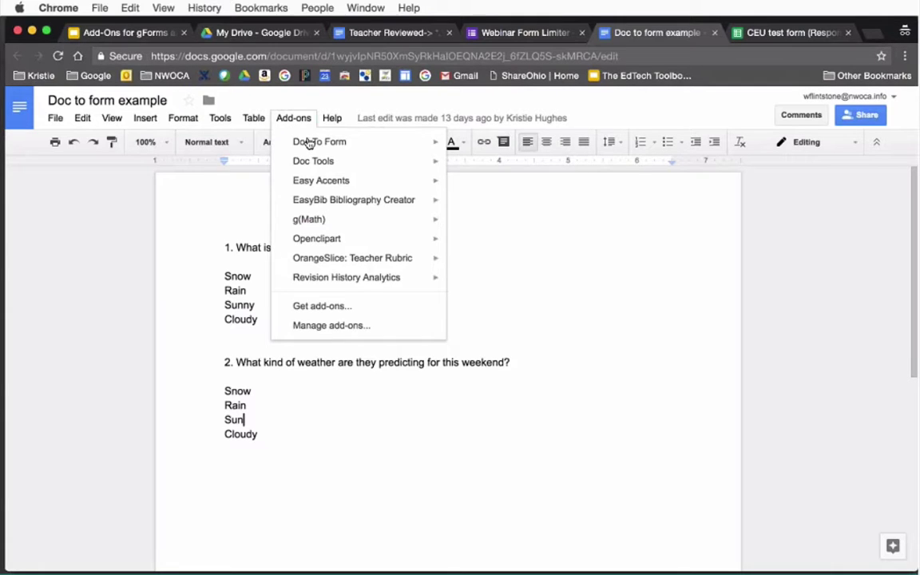
pyautogui.moveTo(310, 143)
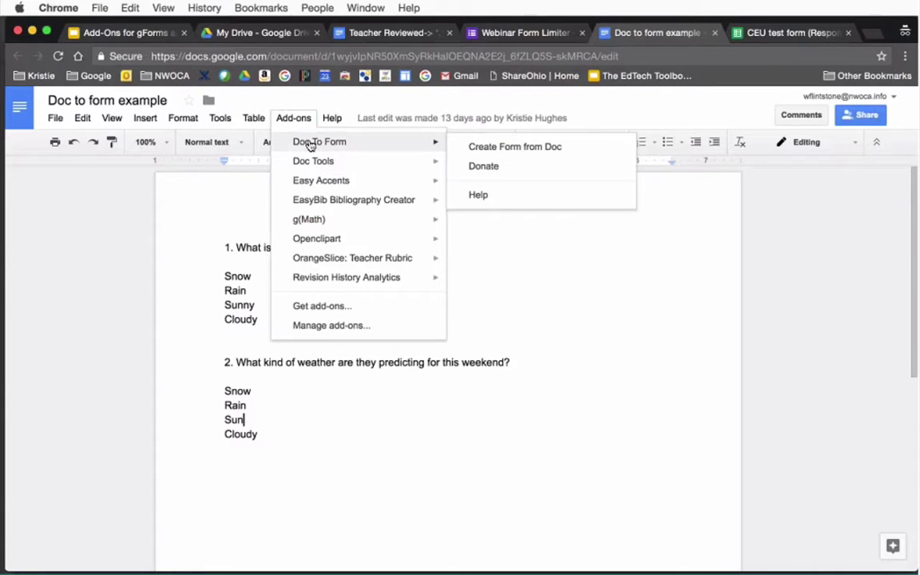
pyautogui.click(497, 151)
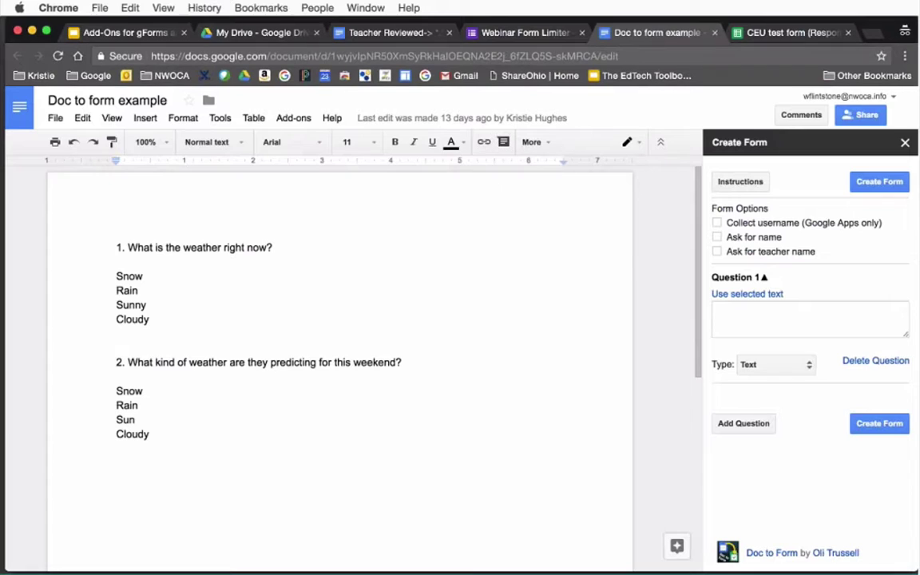
pyautogui.click(717, 225)
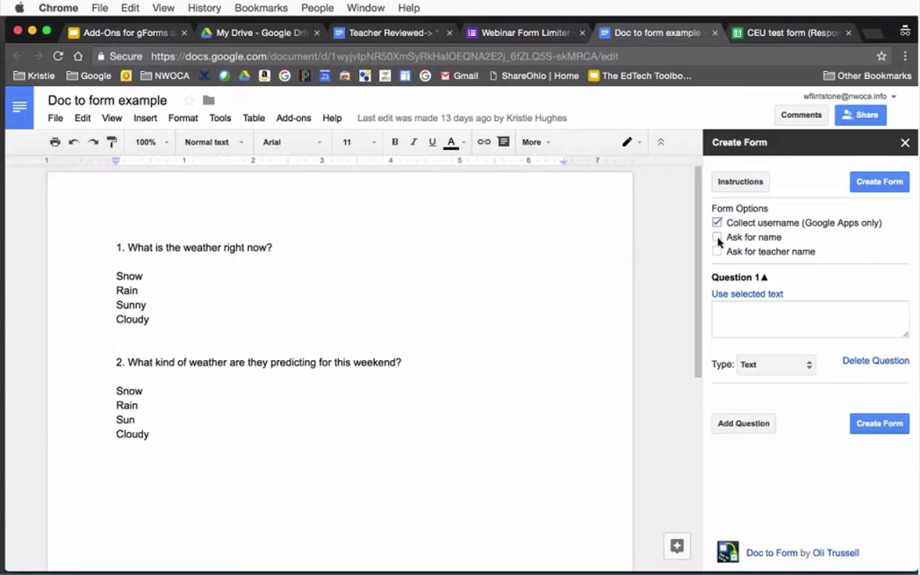
pyautogui.click(718, 238)
pyautogui.click(718, 252)
# Use the document text "What is the weather right now?" as Question 1 and make it Multiple Choice.
pyautogui.click(745, 308)
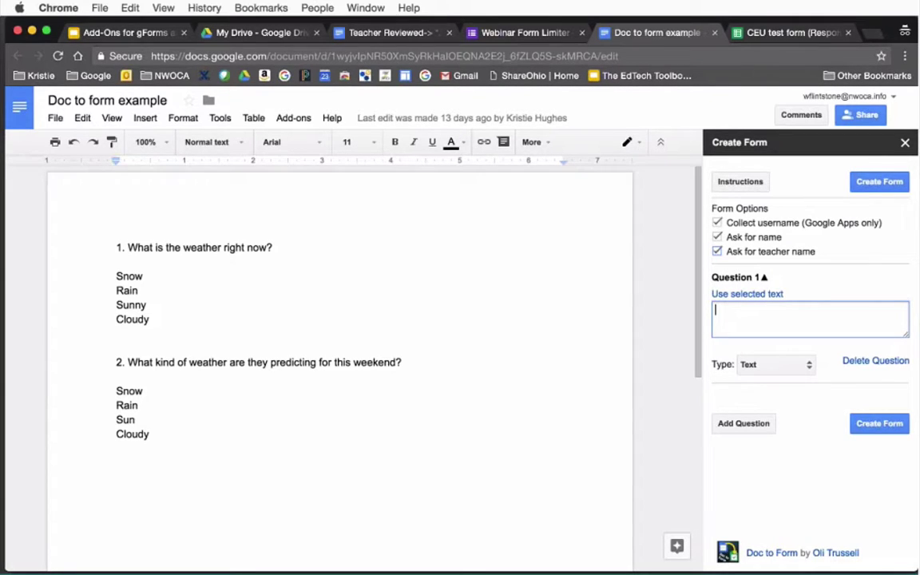
pyautogui.moveTo(271, 248); pyautogui.dragTo(135, 252)
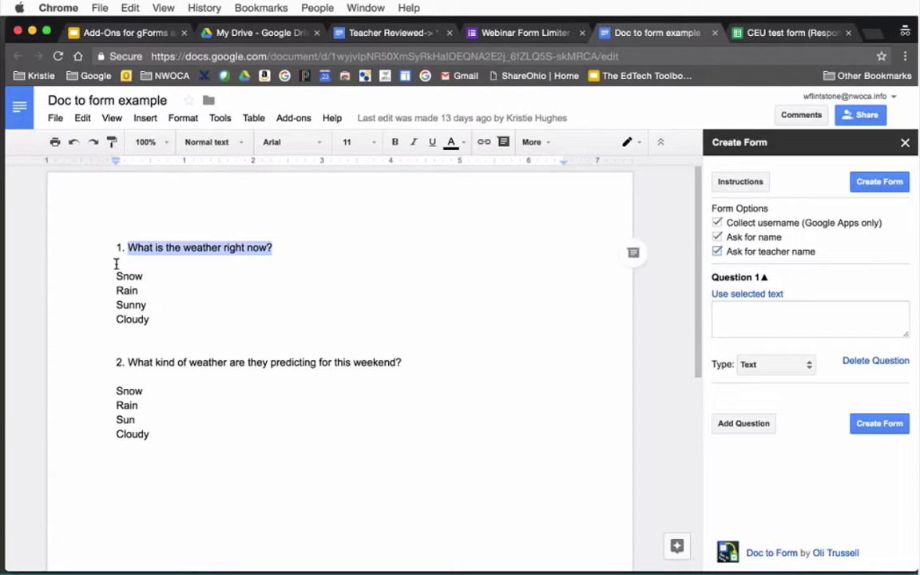
pyautogui.click(735, 294)
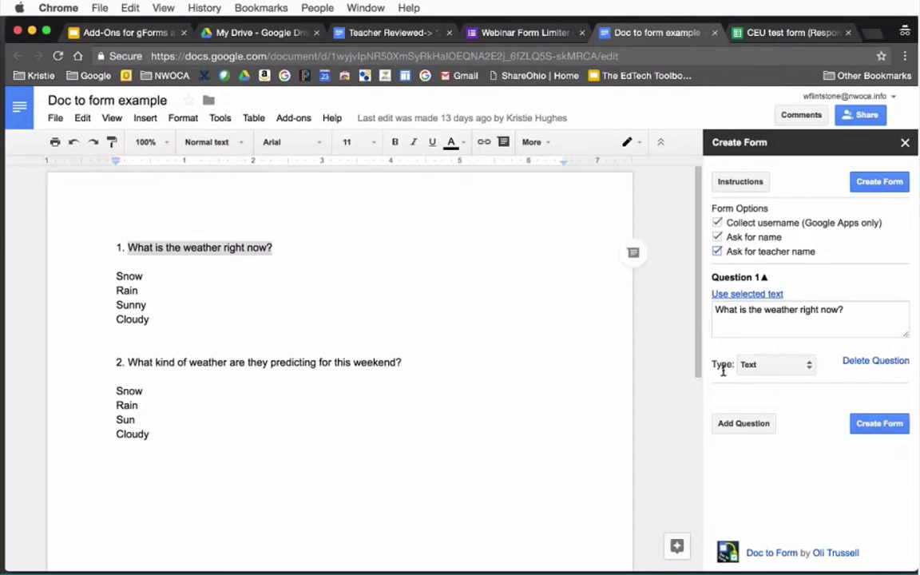
pyautogui.click(789, 369)
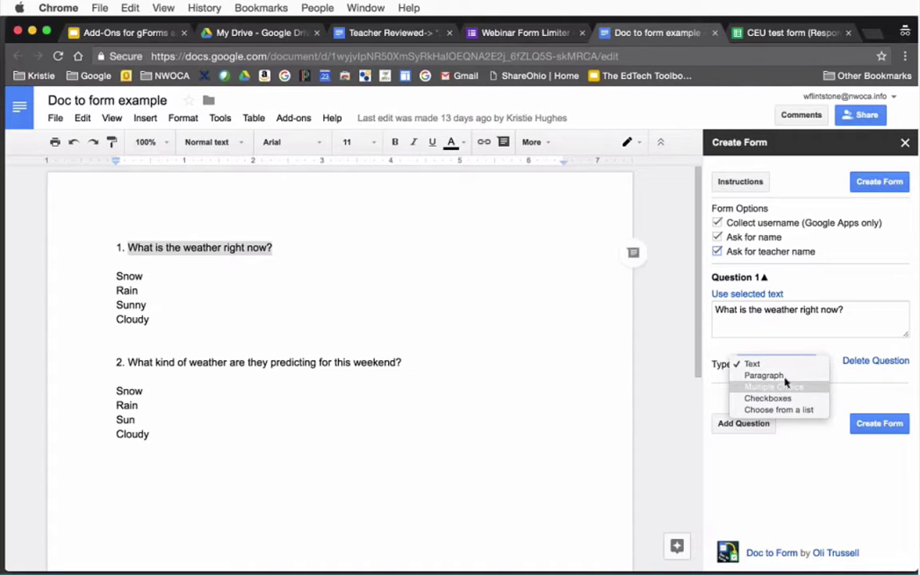
pyautogui.click(791, 389)
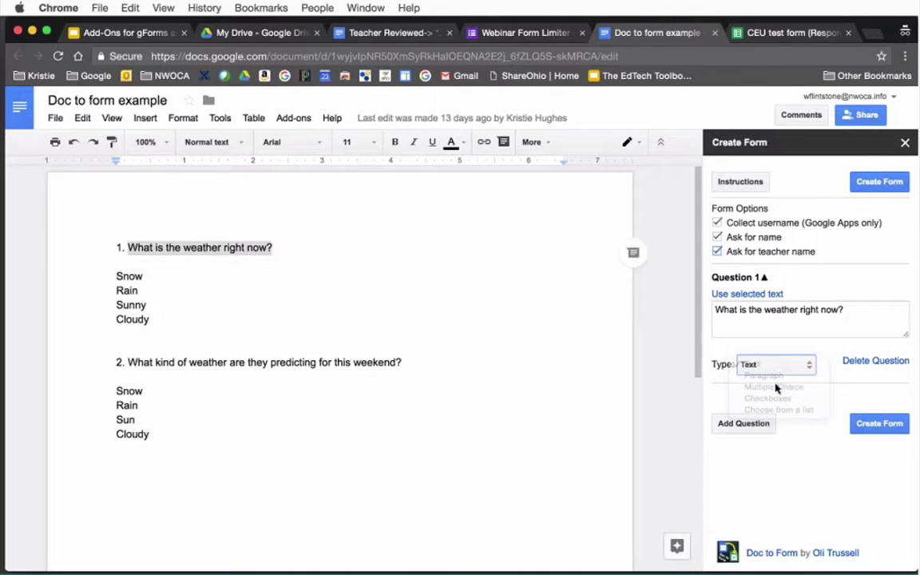
pyautogui.click(766, 401)
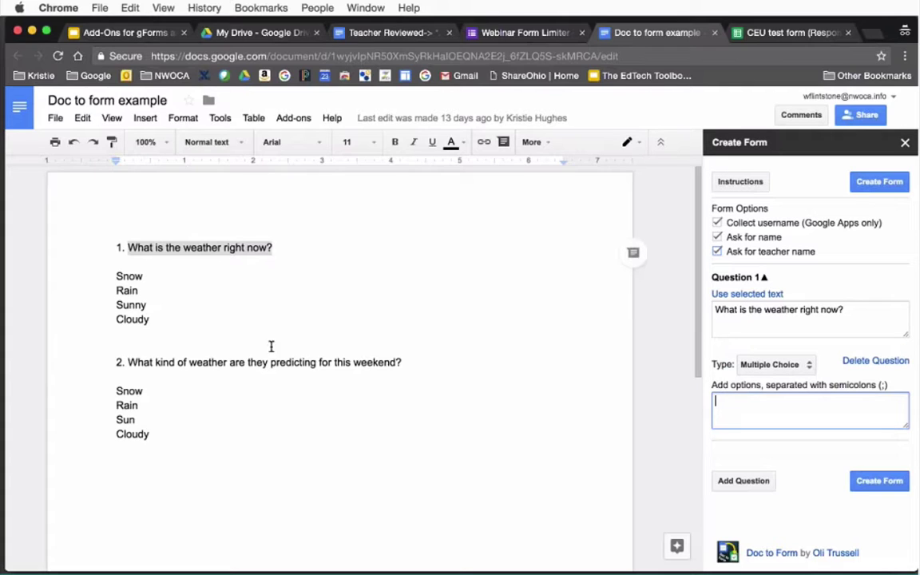
# Copy the first question's answers into Question 1's options as Snow; Rain; Sunny; Cloudy, separated with semicolons.
pyautogui.moveTo(152, 319); pyautogui.dragTo(100, 272)
pyautogui.press('super+c')
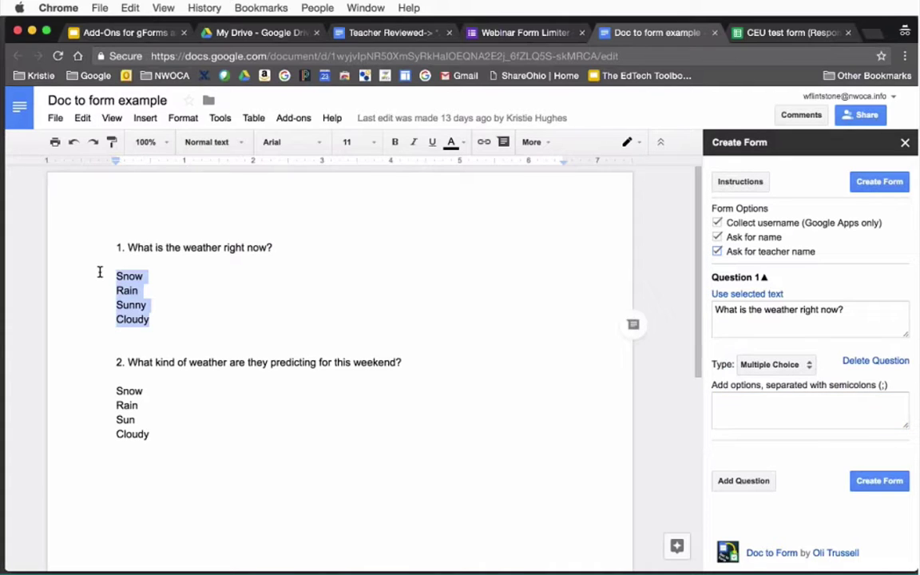
pyautogui.click(727, 428)
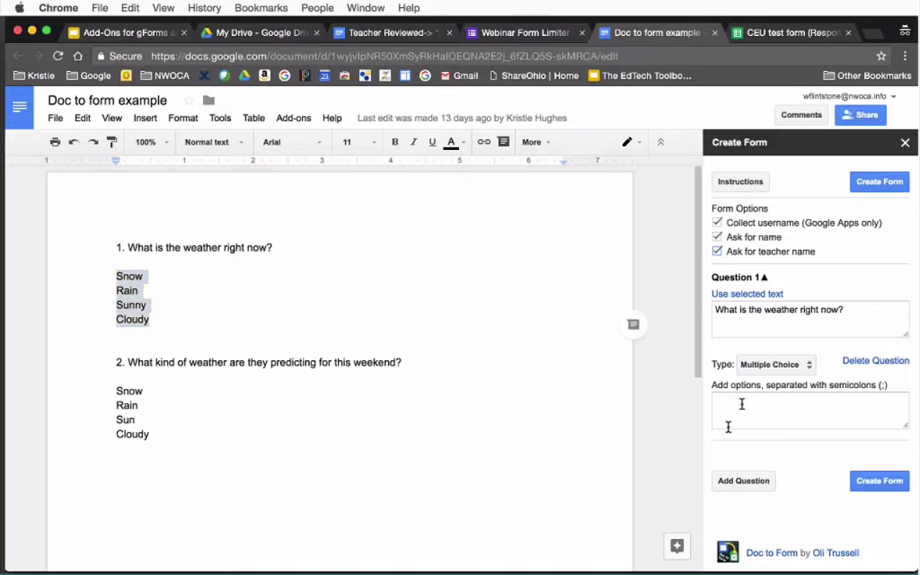
pyautogui.press('super+v')
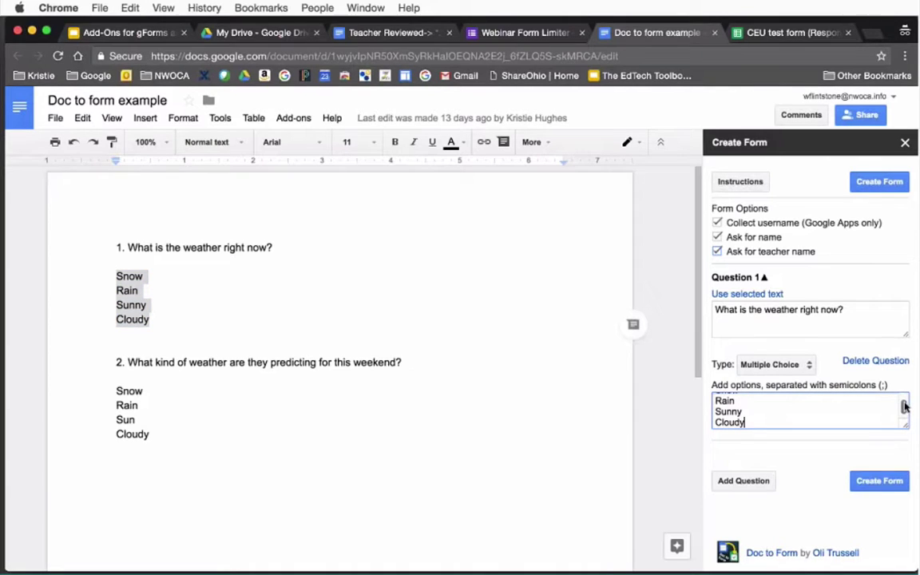
pyautogui.moveTo(905, 408); pyautogui.dragTo(905, 401)
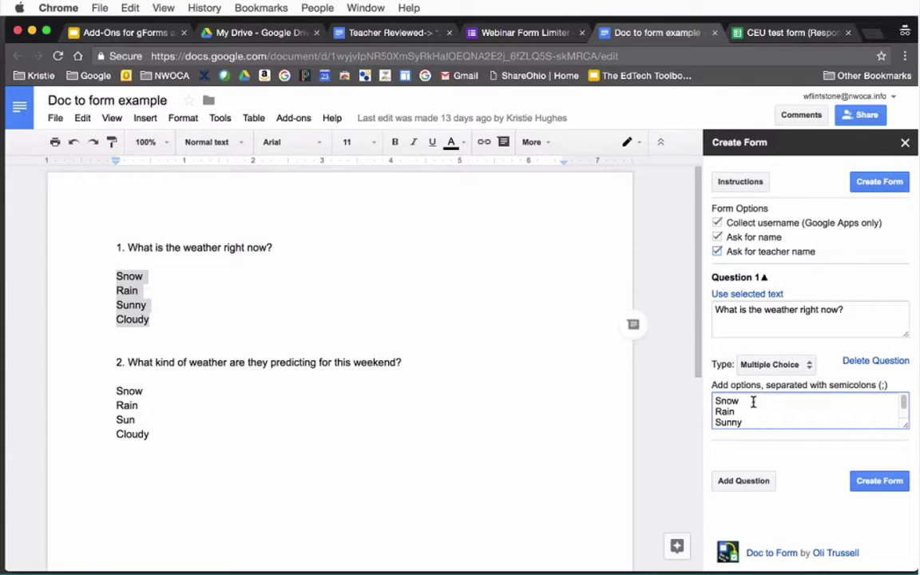
pyautogui.click(753, 402)
pyautogui.write(';')
pyautogui.click(755, 408)
pyautogui.write(';')
pyautogui.click(799, 425)
pyautogui.write(';')
# Add Question 2 from the document text "What kind of weather are they predicting for this weekend?" and make it Multiple Choice.
pyautogui.click(746, 482)
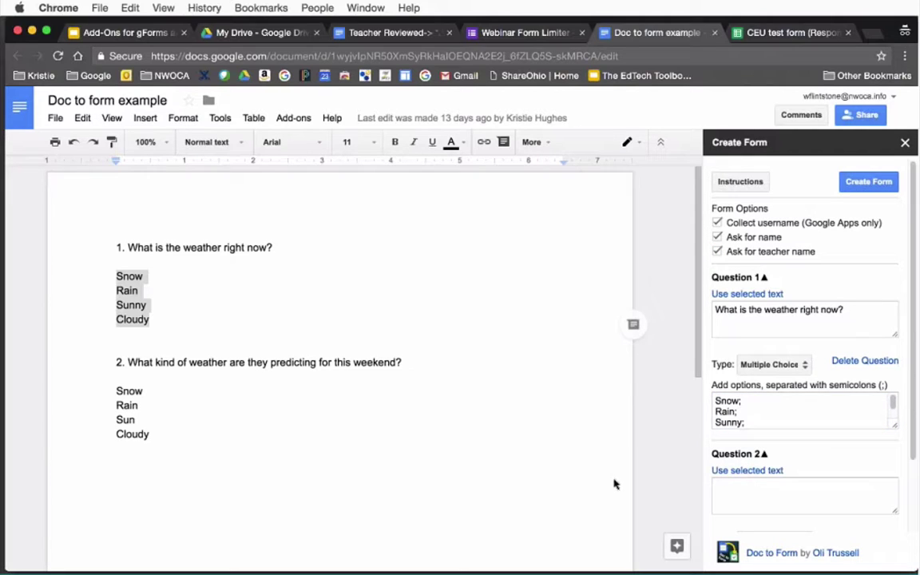
pyautogui.moveTo(402, 363); pyautogui.dragTo(128, 360)
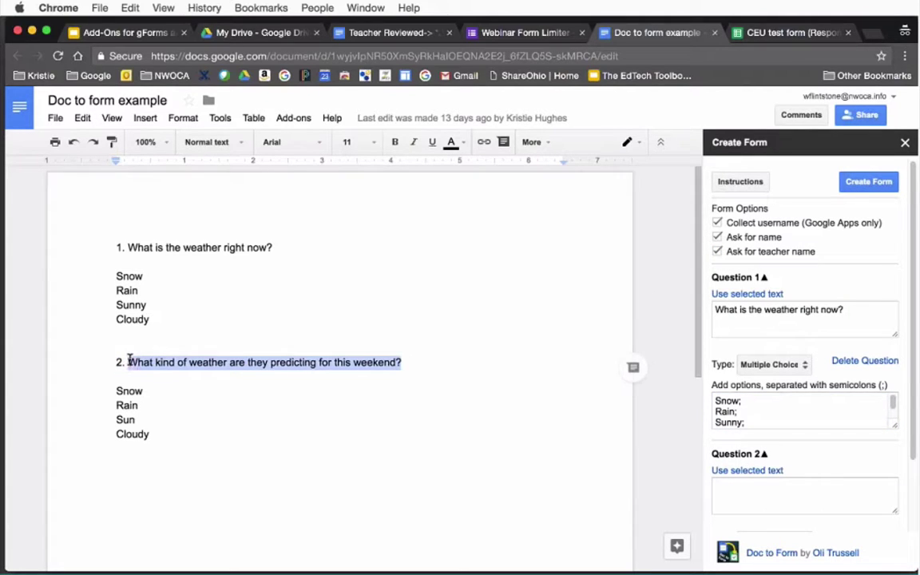
pyautogui.click(767, 472)
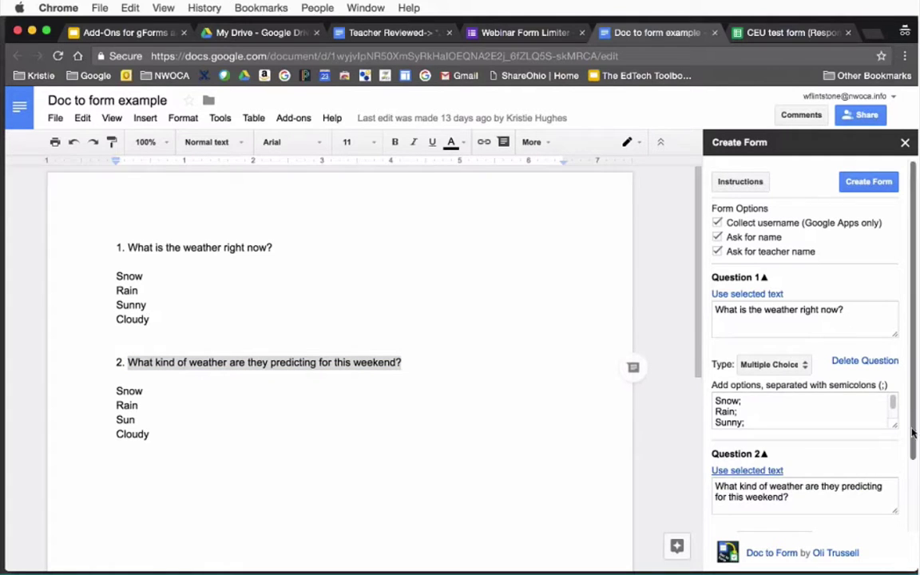
pyautogui.scroll(-2, 913, 453)
pyautogui.scroll(-3, 914, 453)
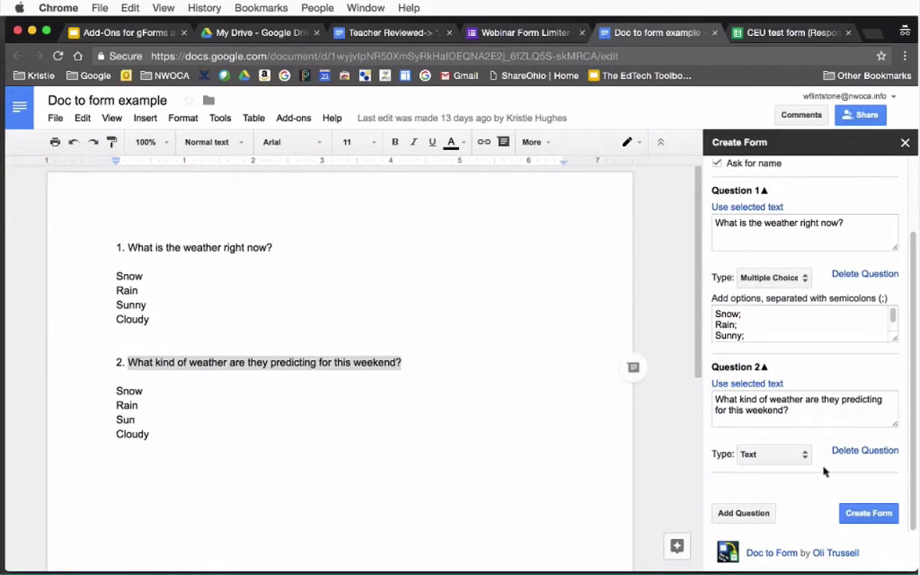
pyautogui.click(795, 456)
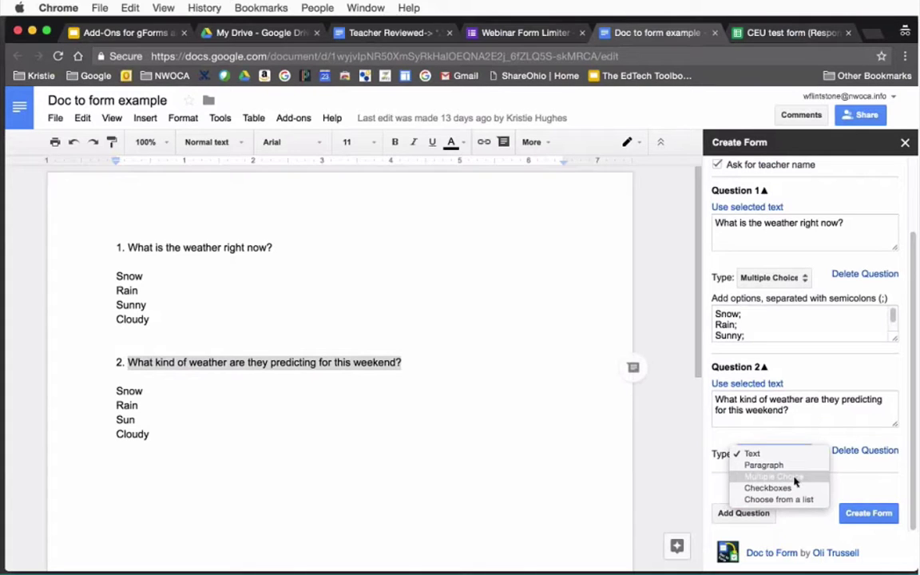
# Copy the second question's answers into Question 2's options as Snow; Rain; Sun; Cloudy, separated with semicolons.
pyautogui.moveTo(150, 435); pyautogui.dragTo(106, 394)
pyautogui.hotkey('ctrl', 'c')
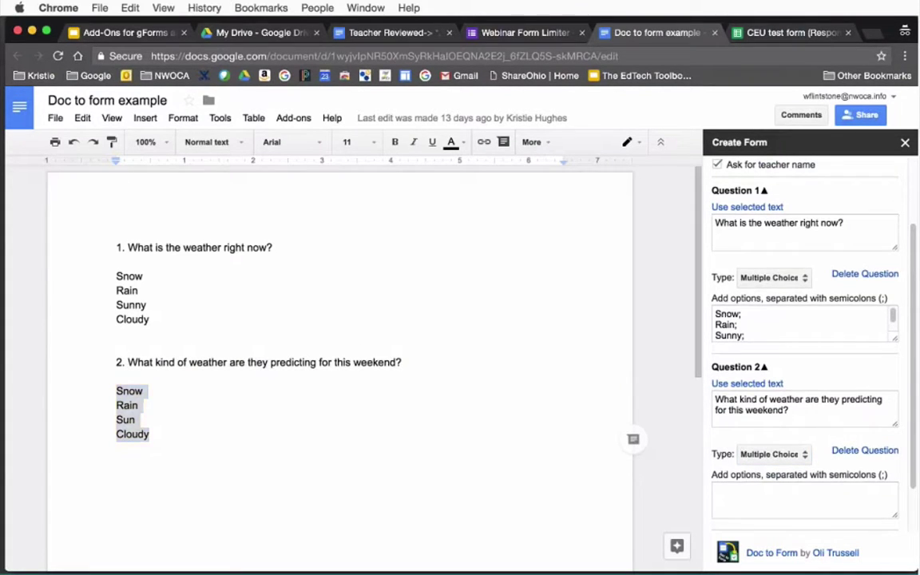
pyautogui.click(763, 499)
pyautogui.hotkey('ctrl', 'v')
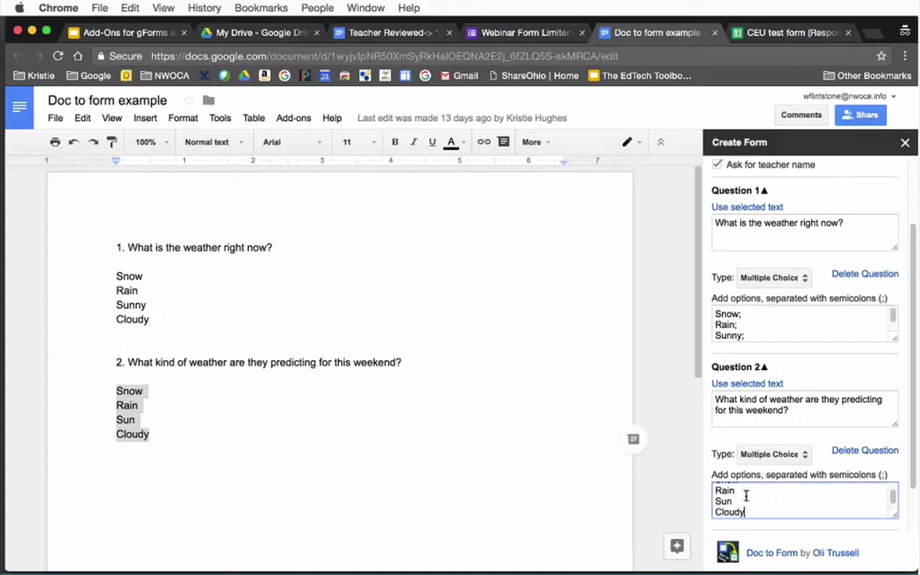
pyautogui.click(745, 497)
pyautogui.write(';')
pyautogui.click(751, 491)
pyautogui.write(';')
pyautogui.moveTo(894, 498); pyautogui.dragTo(892, 489)
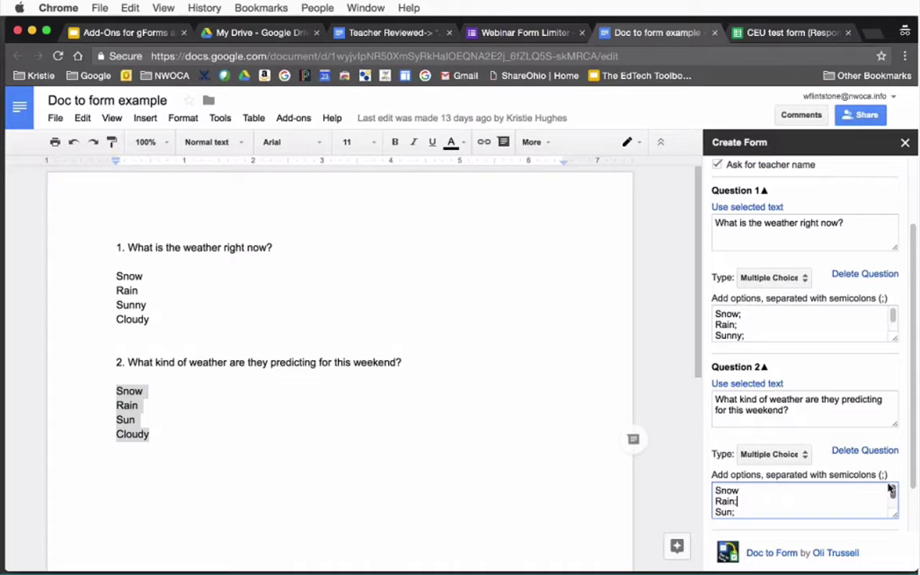
pyautogui.click(766, 491)
pyautogui.write(';')
# Create the form from the two questions and open it in Google Forms.
pyautogui.moveTo(914, 476); pyautogui.dragTo(912, 526)
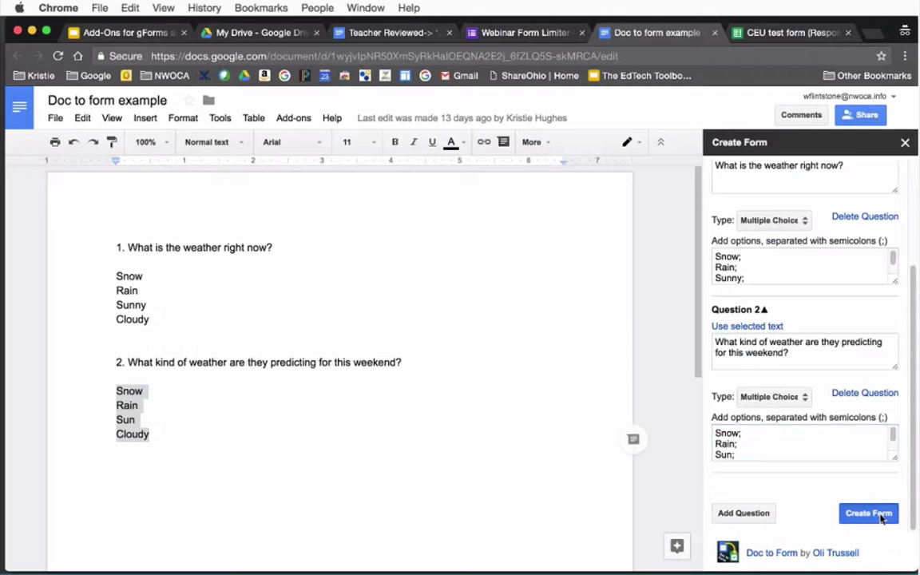
pyautogui.click(884, 516)
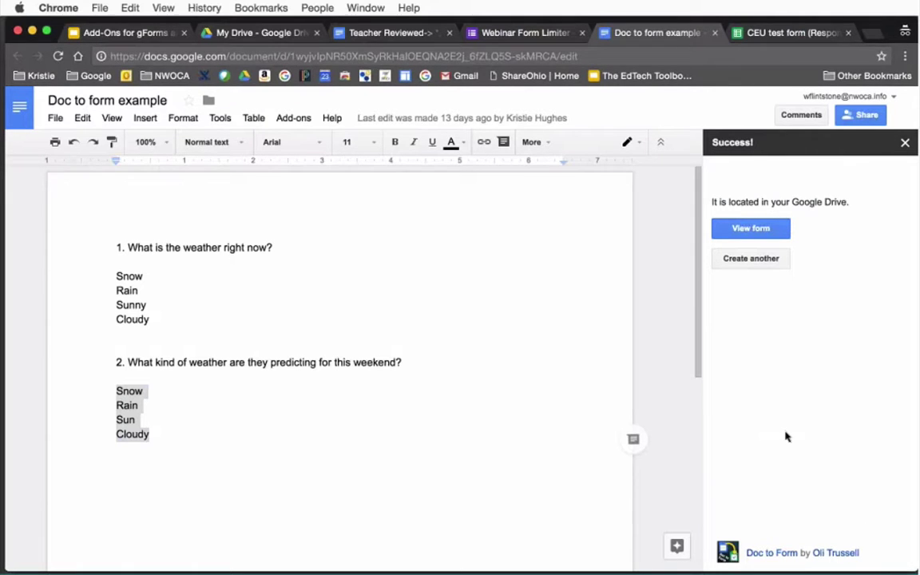
pyautogui.click(734, 233)
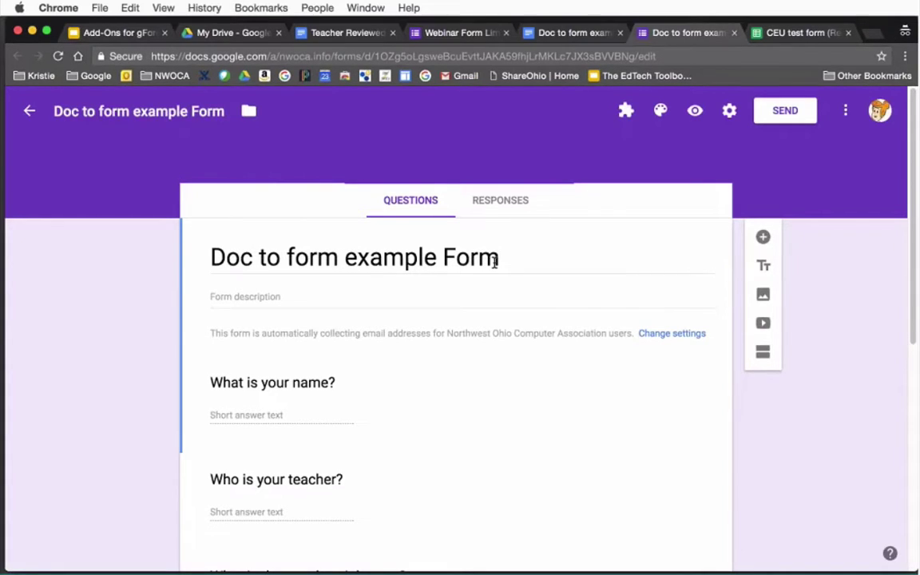
# Review the generated form from its title down to the weekend weather question's answer options.
pyautogui.moveTo(497, 259); pyautogui.dragTo(214, 252)
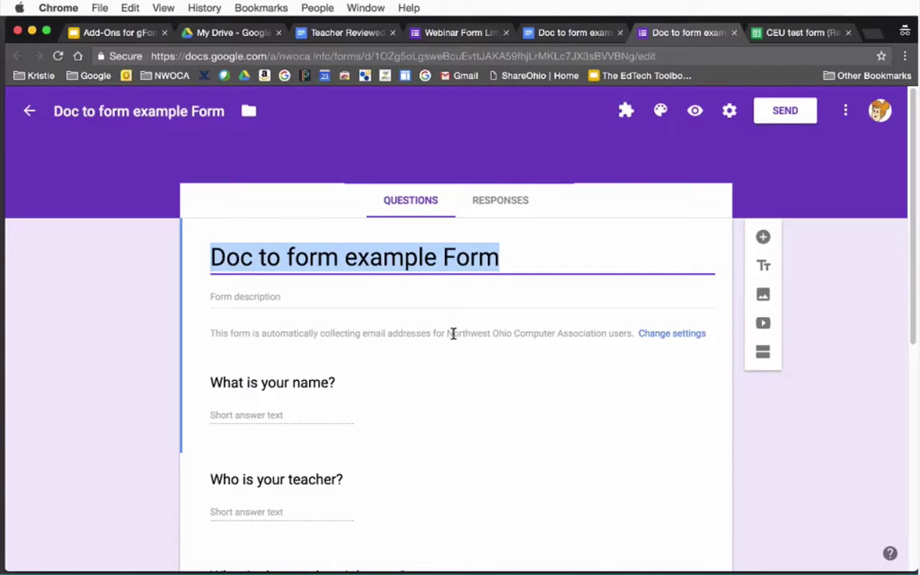
pyautogui.scroll(-2, 914, 267)
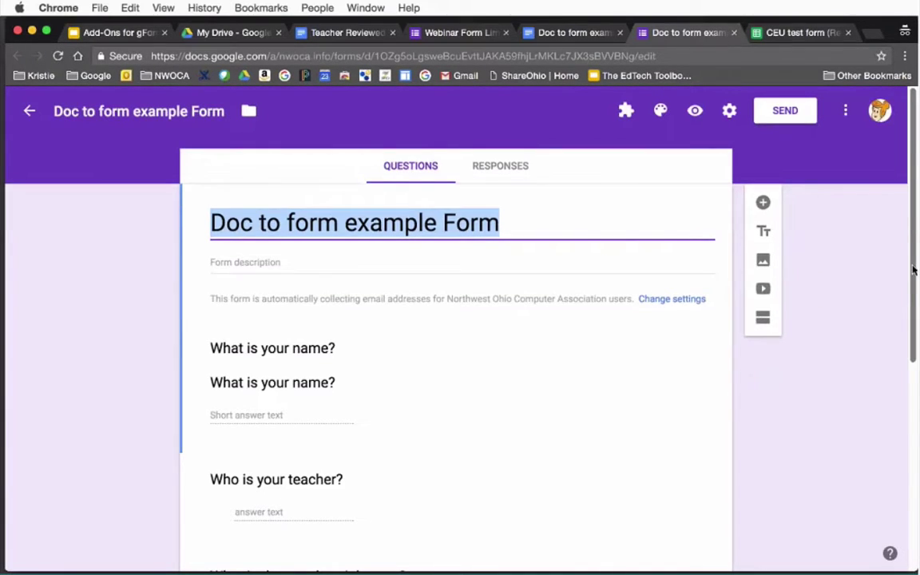
pyautogui.moveTo(917, 291); pyautogui.dragTo(916, 330)
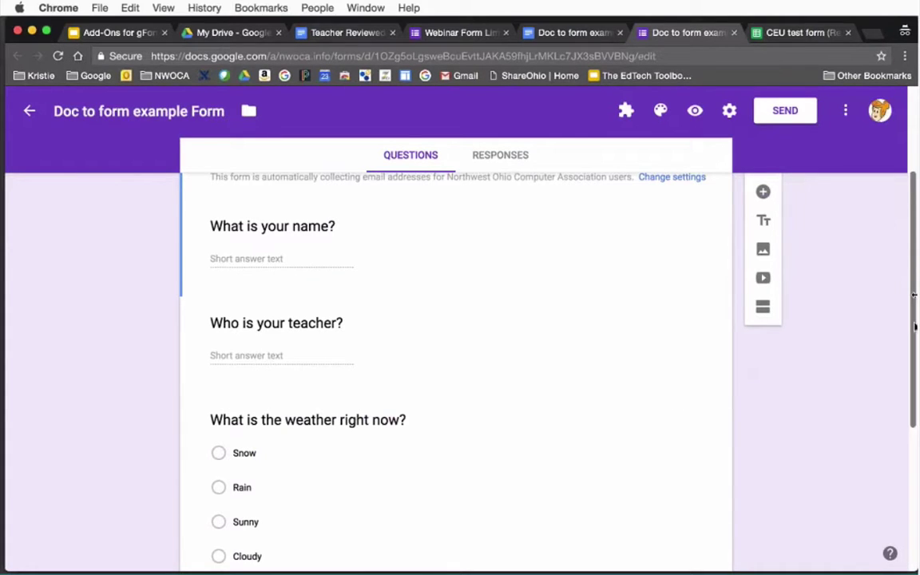
pyautogui.moveTo(915, 326); pyautogui.dragTo(915, 451)
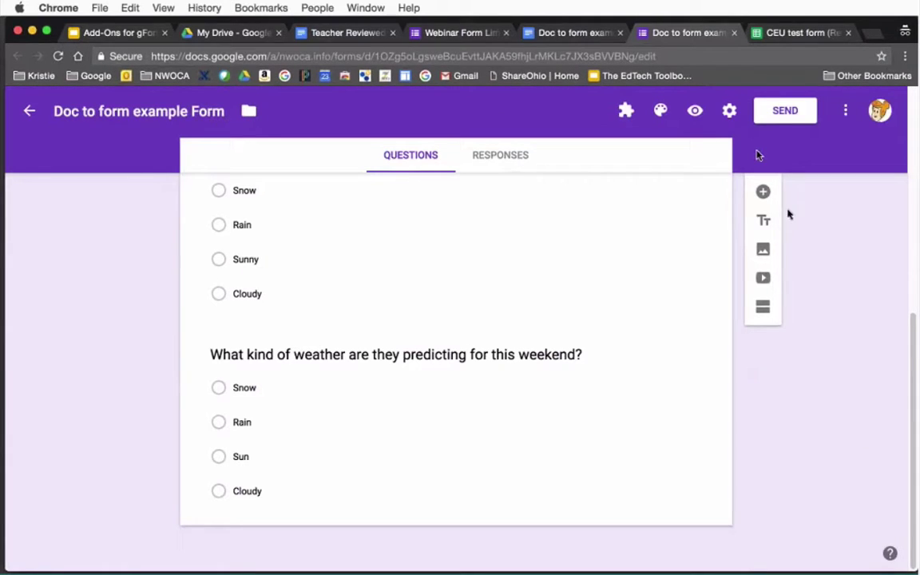
# Turn the form into a quiz in its settings and save the change.
pyautogui.click(728, 114)
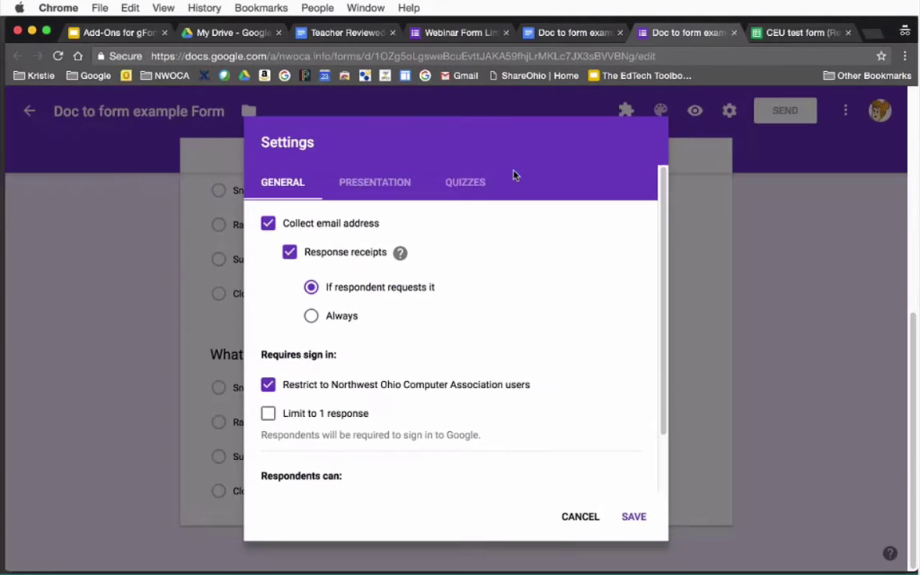
pyautogui.click(468, 185)
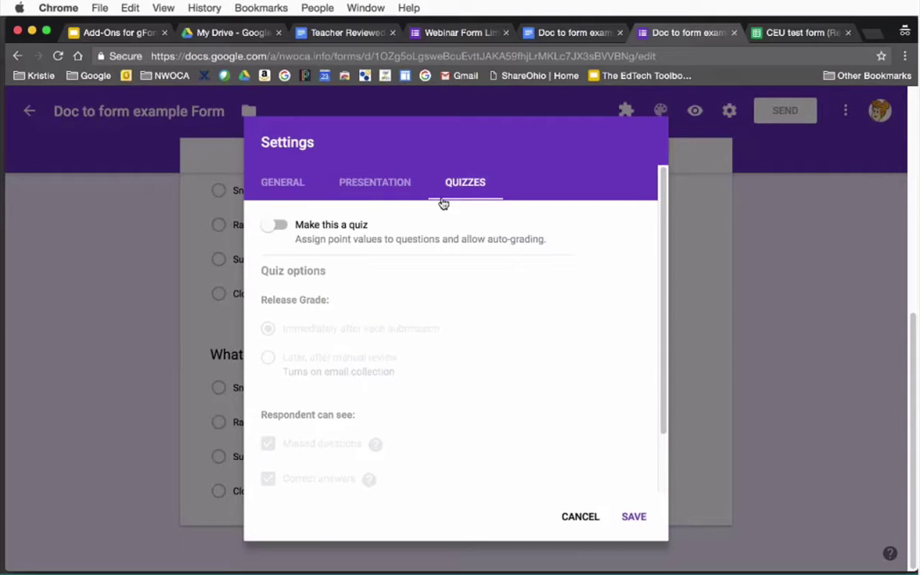
pyautogui.click(282, 227)
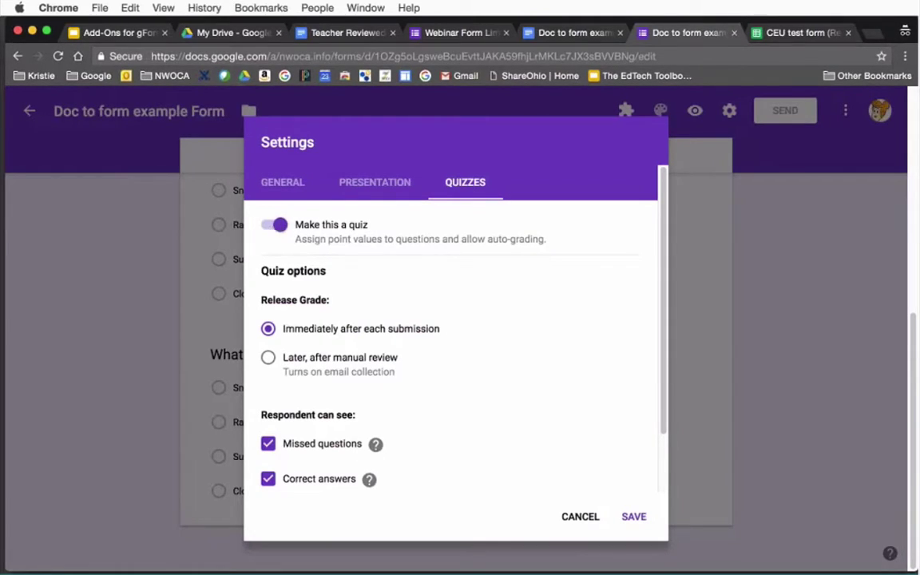
pyautogui.click(631, 518)
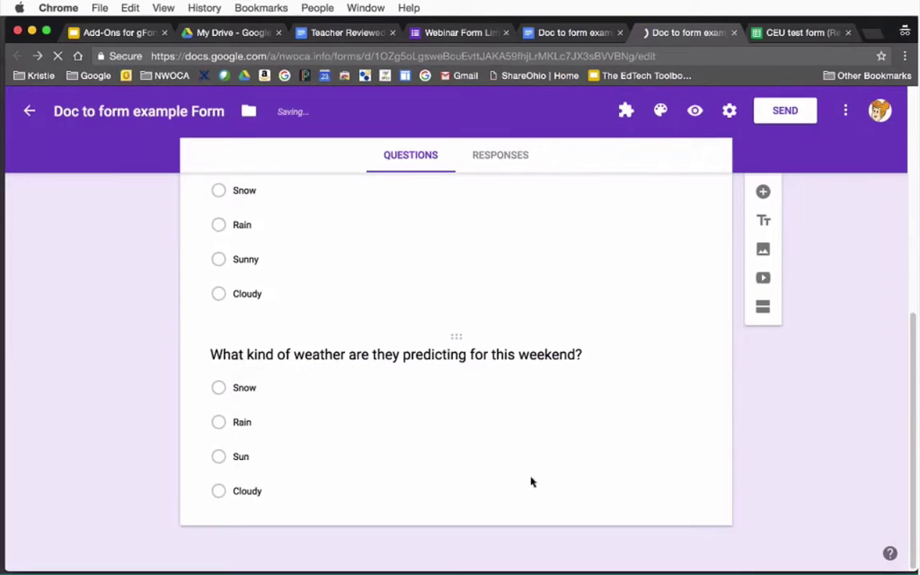
# Open the answer key for the question "What kind of weather are they predicting for this weekend?".
pyautogui.click(409, 456)
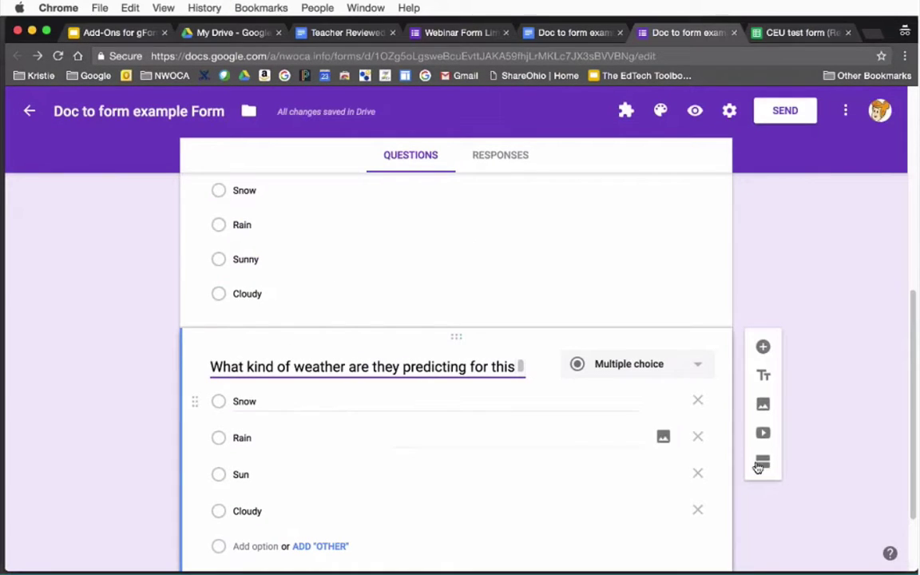
pyautogui.moveTo(914, 350); pyautogui.dragTo(916, 411)
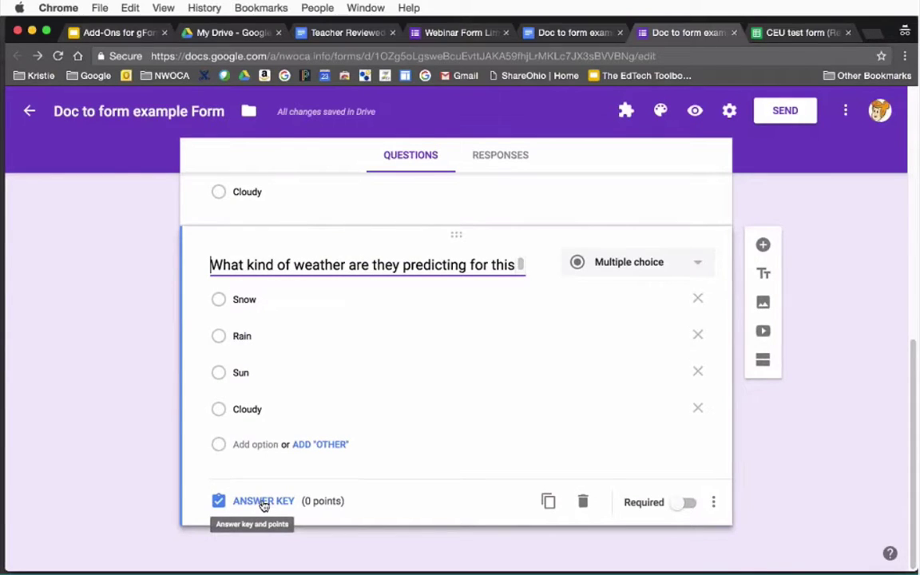
pyautogui.click(263, 502)
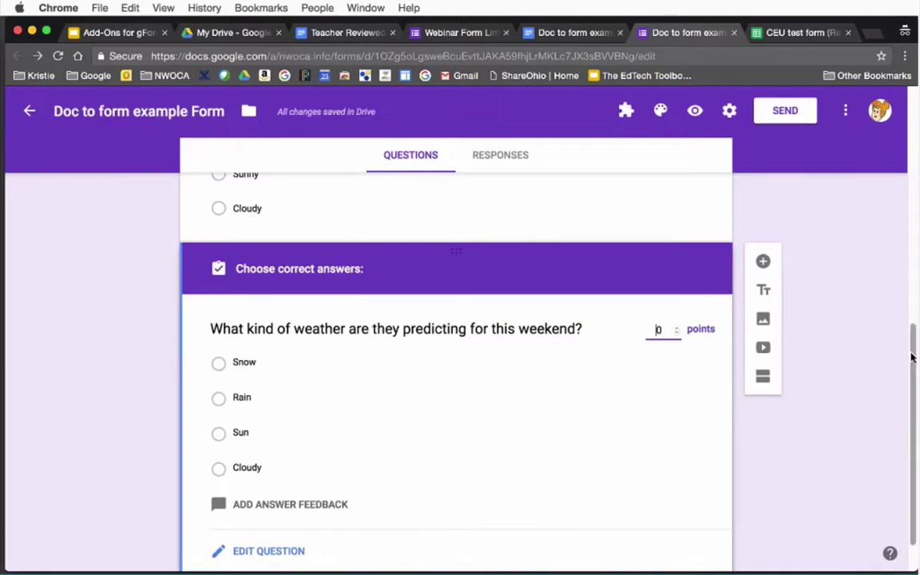
pyautogui.moveTo(914, 360)
pyautogui.mouseDown()
pyautogui.moveTo(917, 344)
pyautogui.moveTo(916, 380)
pyautogui.mouseUp()
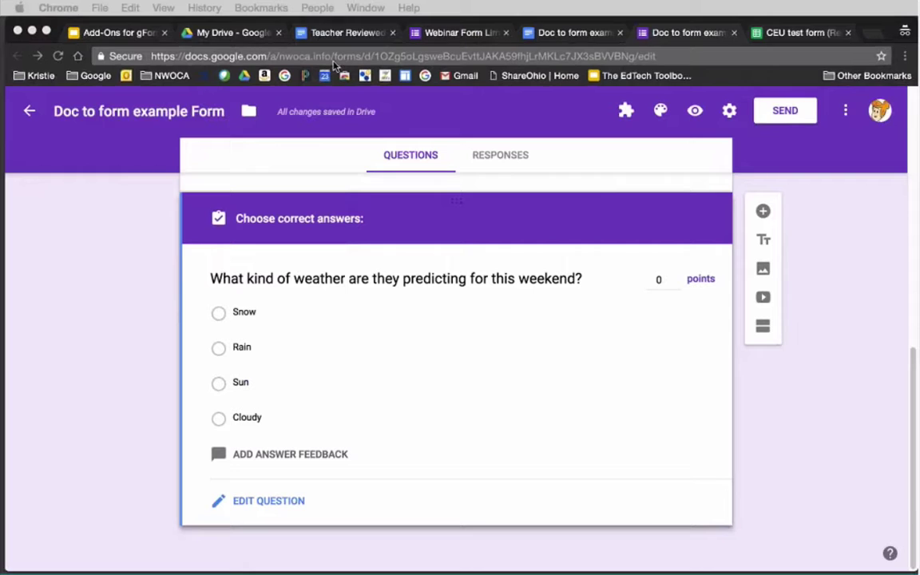
# Return to the Doc to form example document and close the Doc To Form add-on's success pane.
pyautogui.click(331, 37)
pyautogui.click(331, 37)
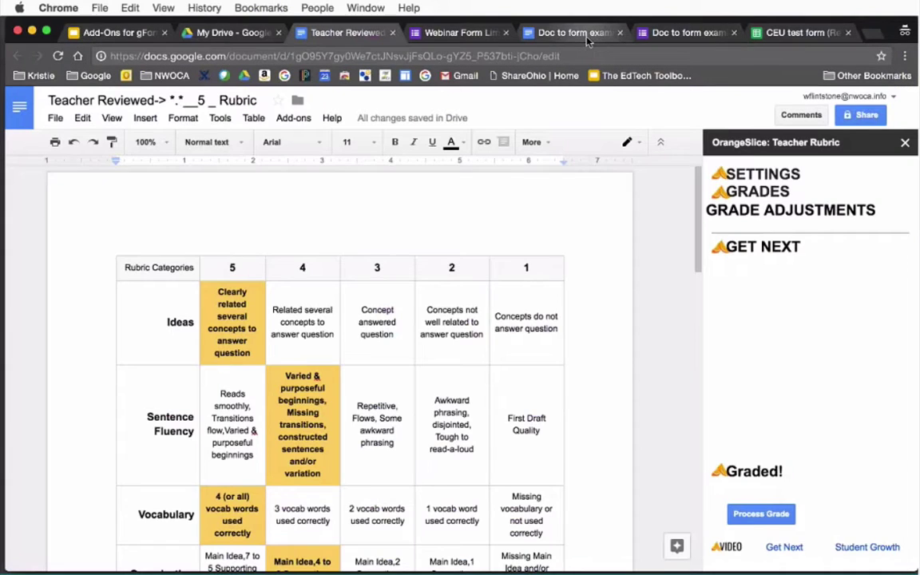
pyautogui.click(528, 32)
pyautogui.click(292, 120)
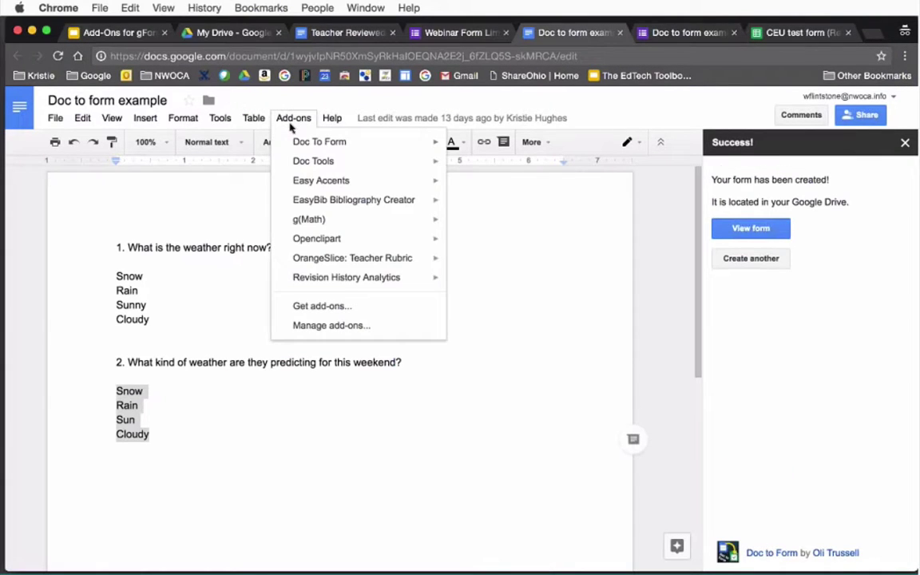
pyautogui.click(906, 147)
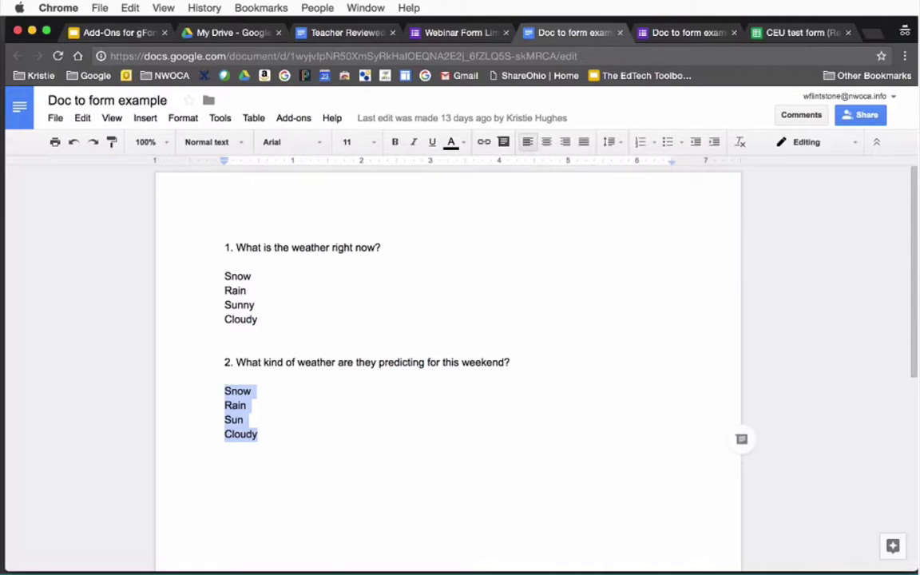
# Insert a g(Math) graph of the functions 3x+10,-2x-3,Sin[x] into the document.
pyautogui.click(294, 119)
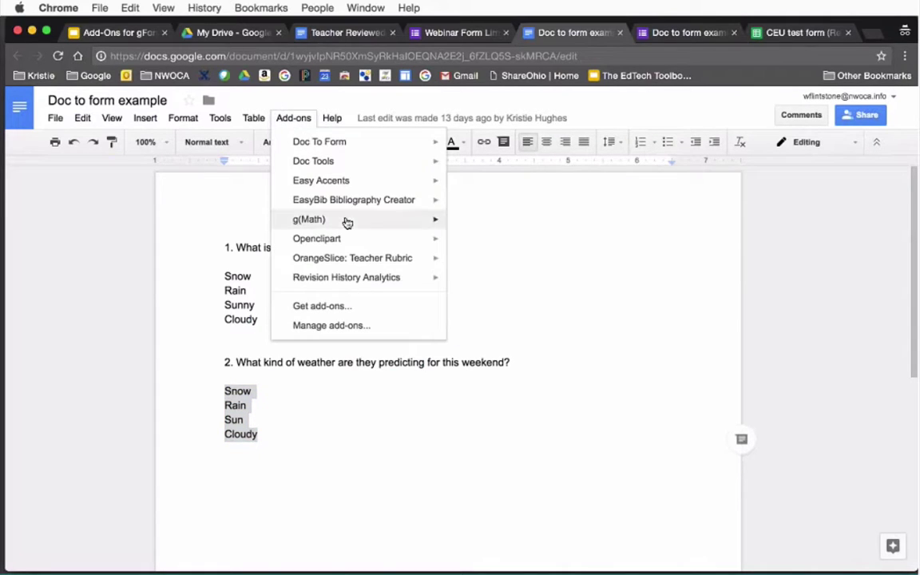
pyautogui.moveTo(346, 222)
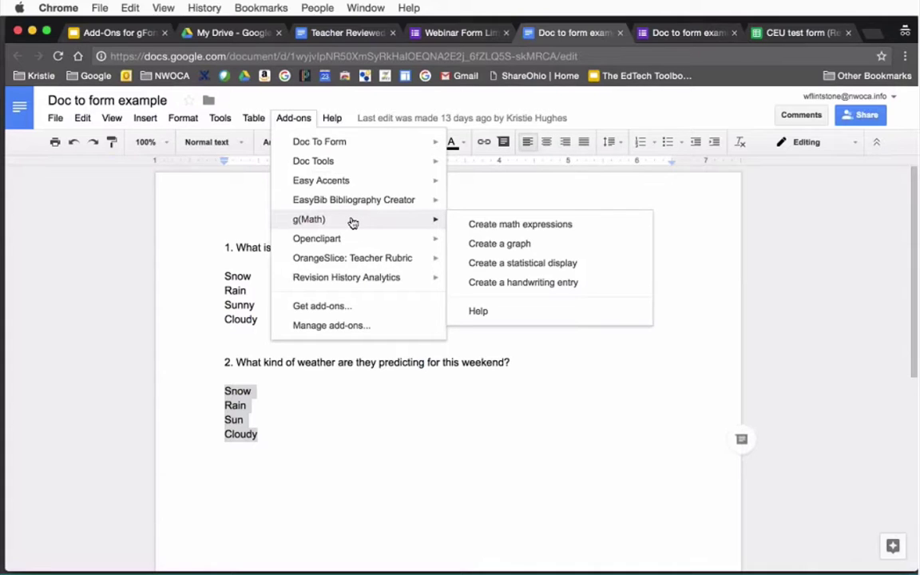
pyautogui.click(511, 251)
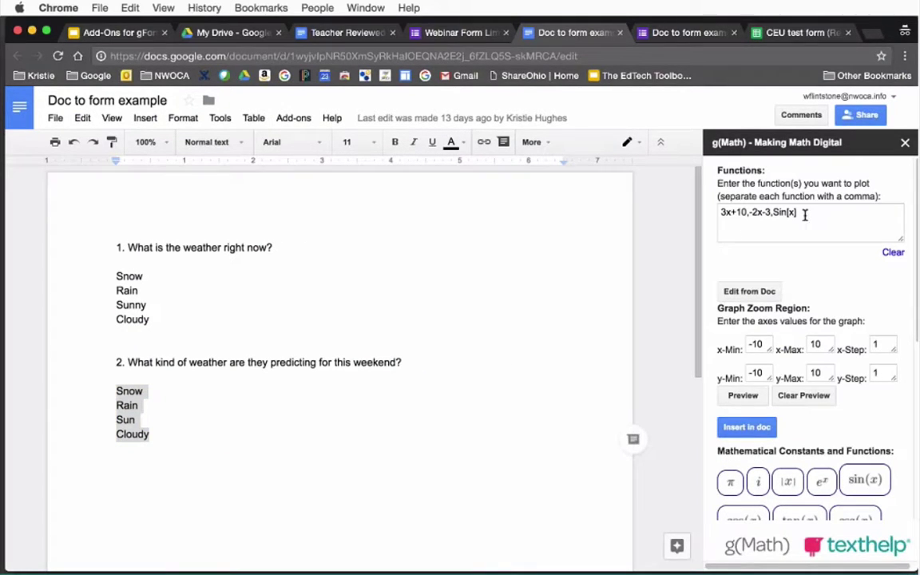
pyautogui.click(805, 214)
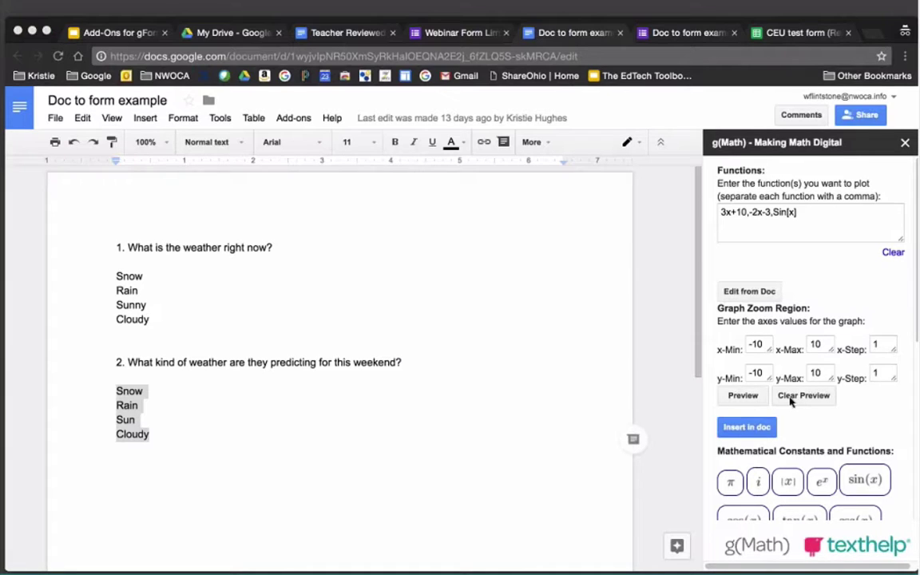
pyautogui.click(837, 223)
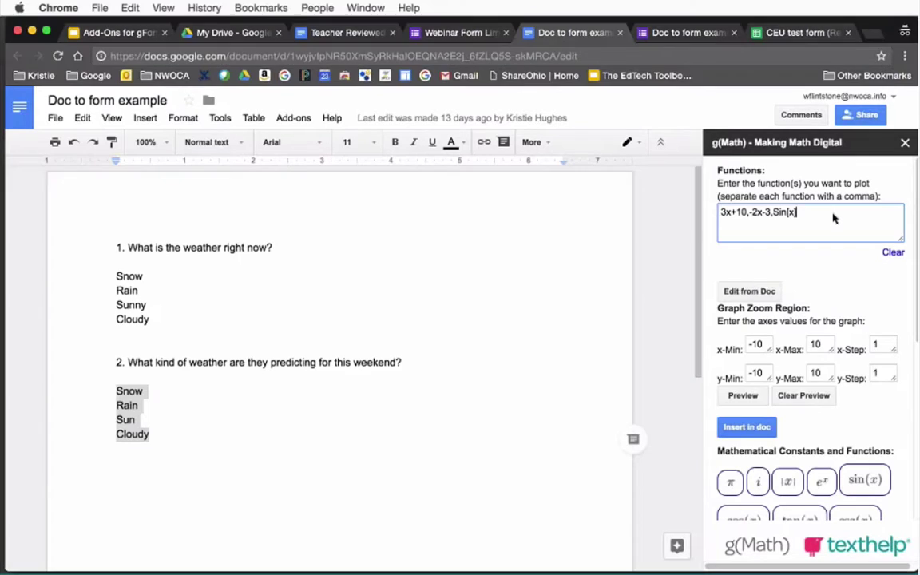
pyautogui.click(747, 428)
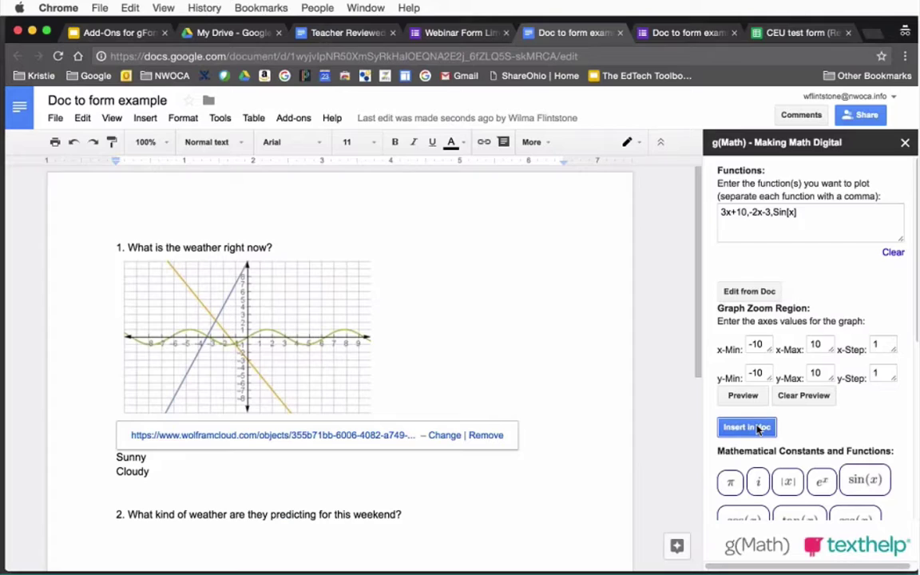
# Highlight the plotted functions in g(Math) and look over the add-on's other creation options.
pyautogui.click(798, 212)
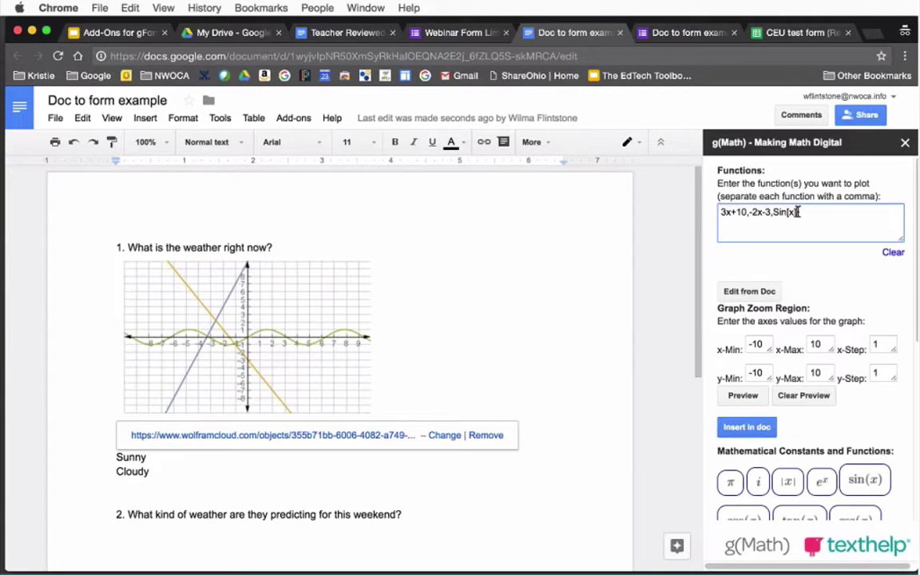
pyautogui.tripleClick(809, 212)
pyautogui.moveTo(808, 212); pyautogui.dragTo(707, 208)
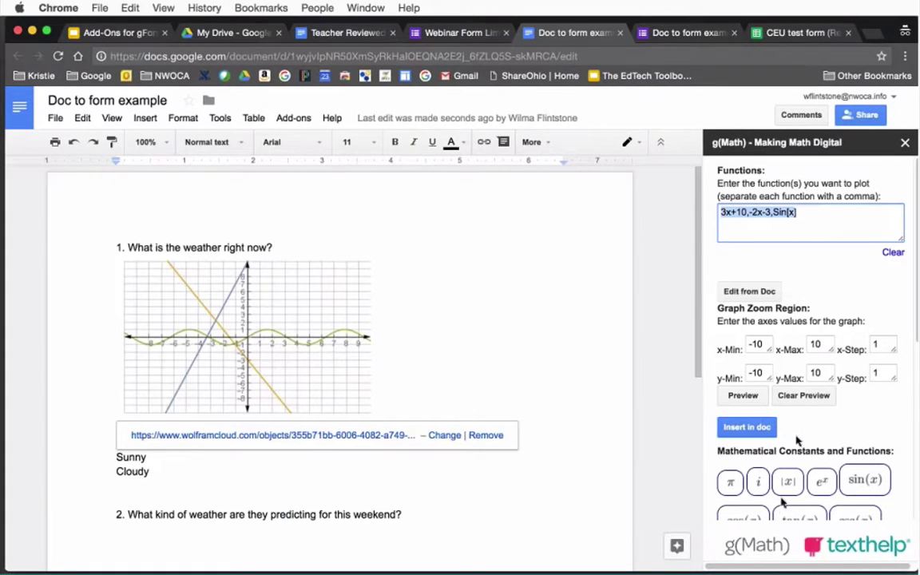
pyautogui.click(293, 119)
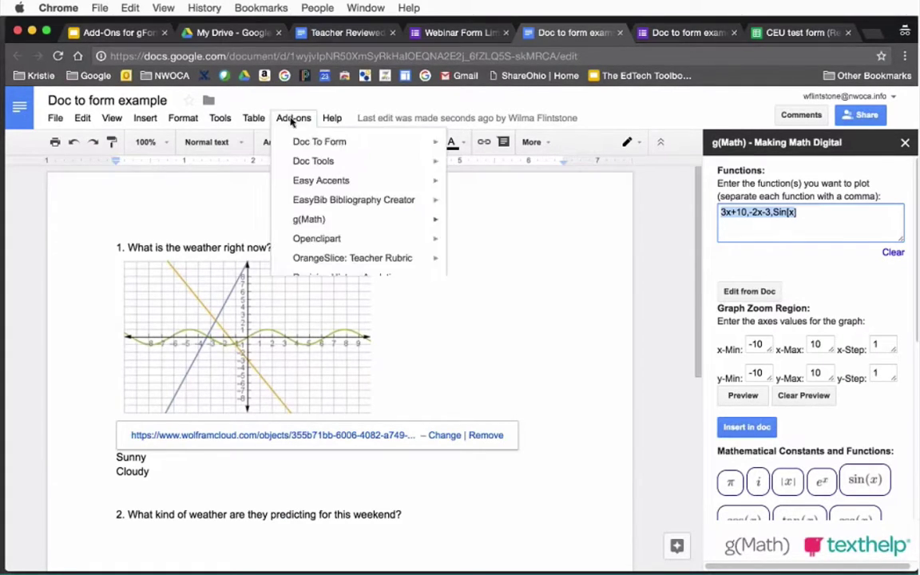
pyautogui.moveTo(309, 219)
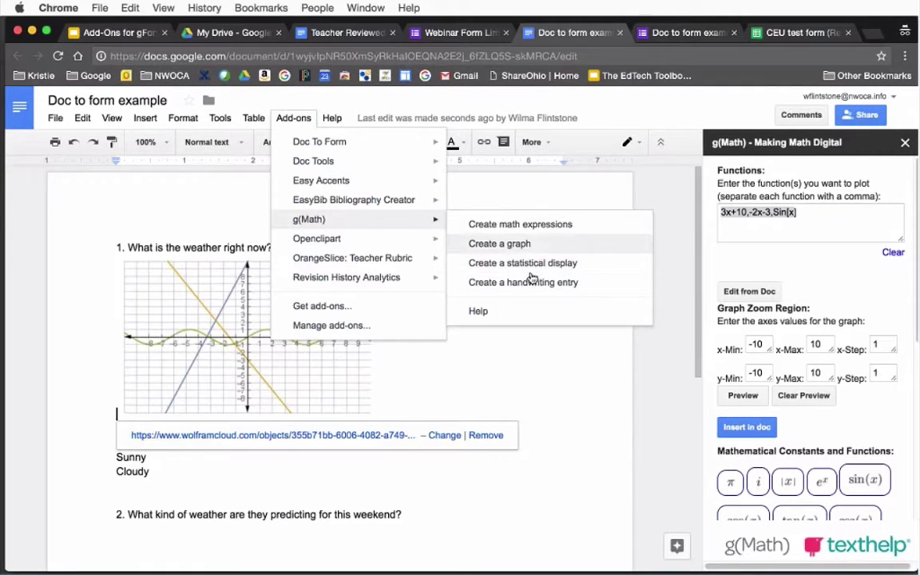
pyautogui.click(522, 195)
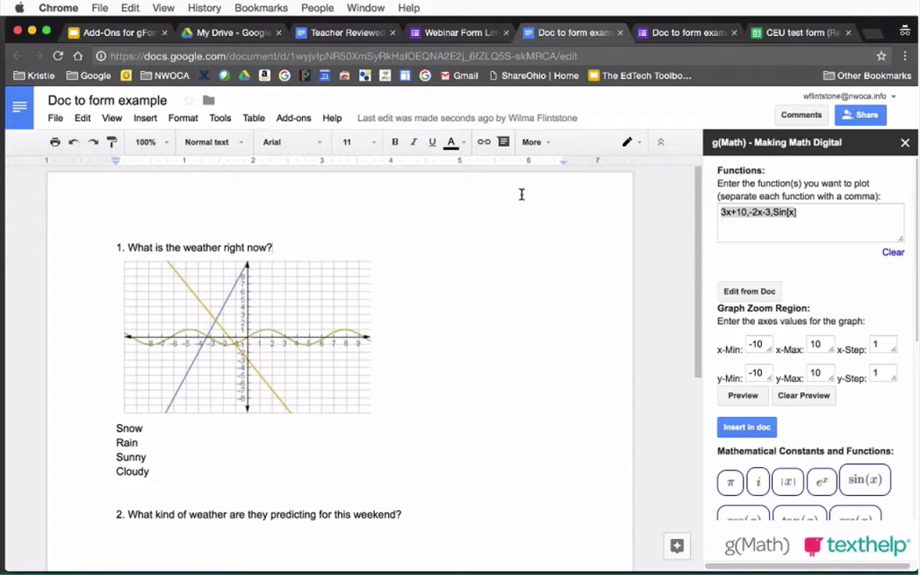
# Close the Doc to form example and Teacher Reviewed rubric documents and bring up the Webinar Form Limiter form.
pyautogui.click(665, 32)
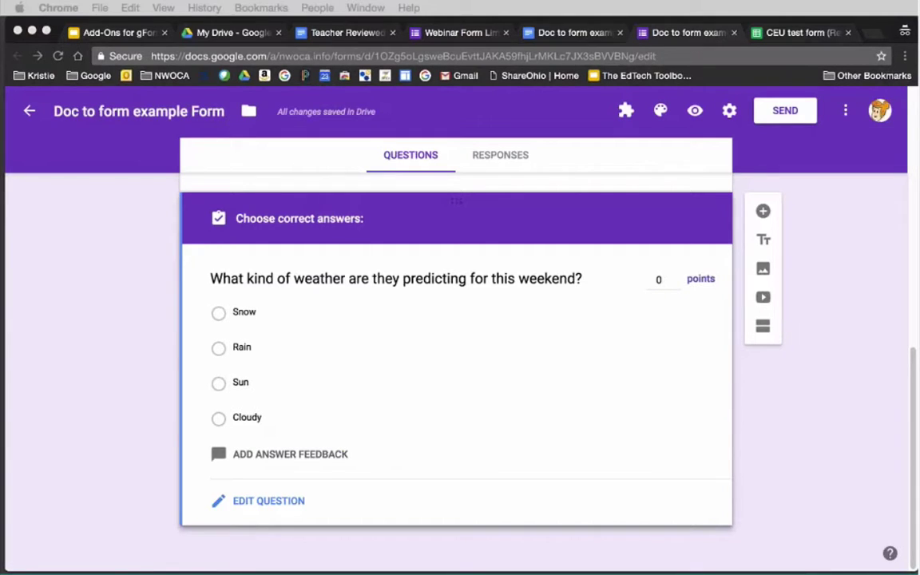
pyautogui.click(611, 33)
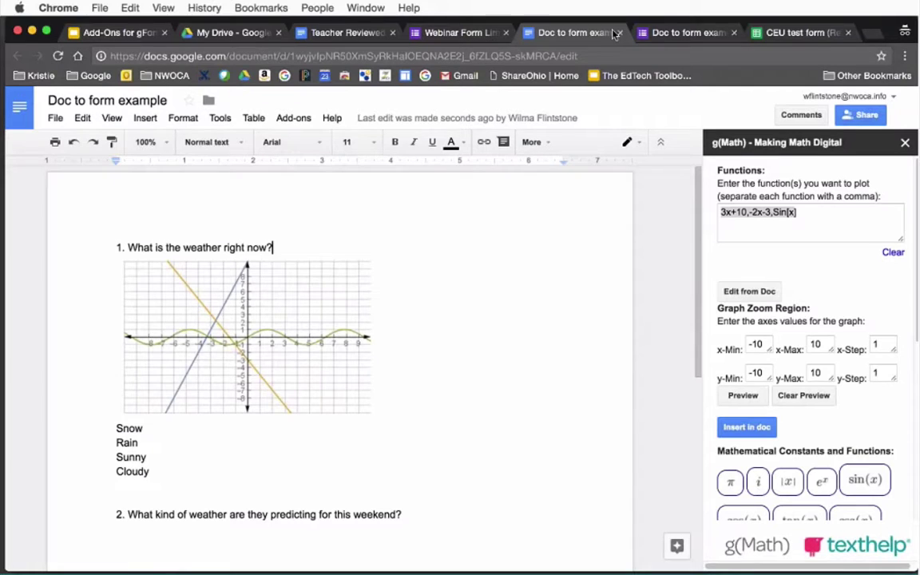
pyautogui.click(620, 32)
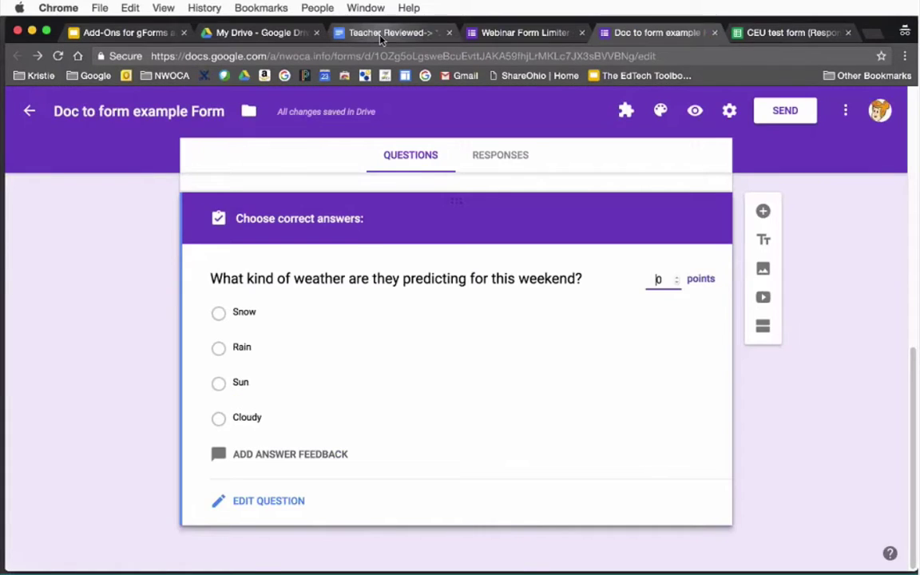
pyautogui.click(342, 32)
pyautogui.click(449, 34)
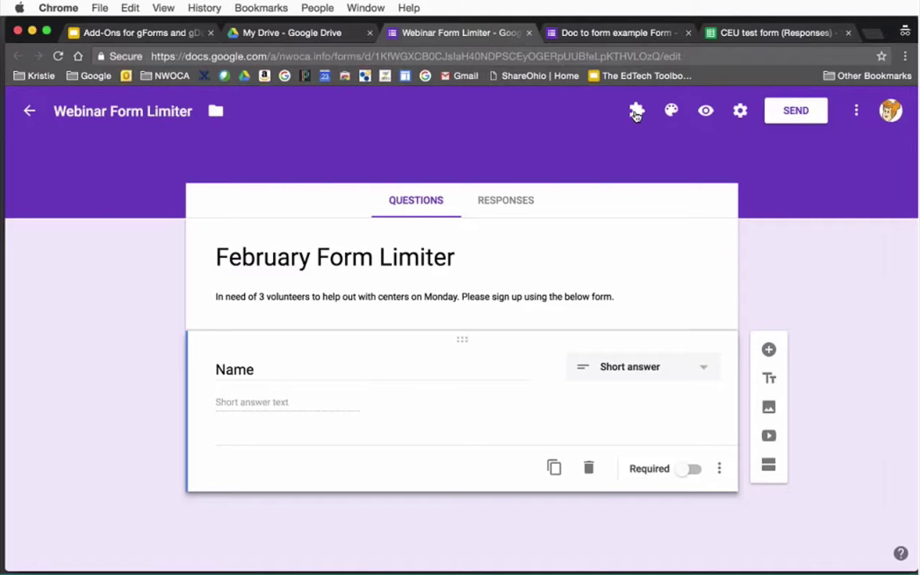
# Browse the gallery of available Google Forms add-ons from the Webinar Form Limiter form, then close it.
pyautogui.click(857, 114)
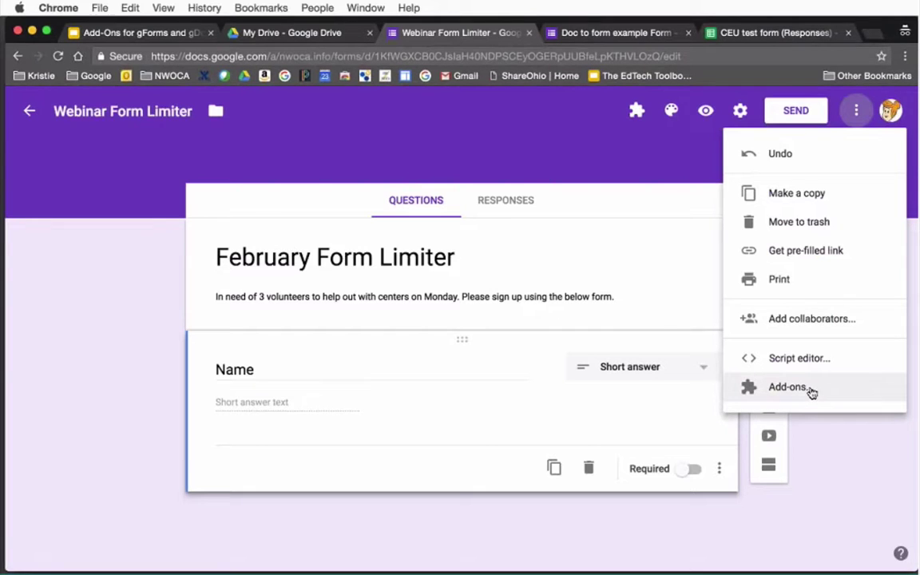
pyautogui.click(811, 390)
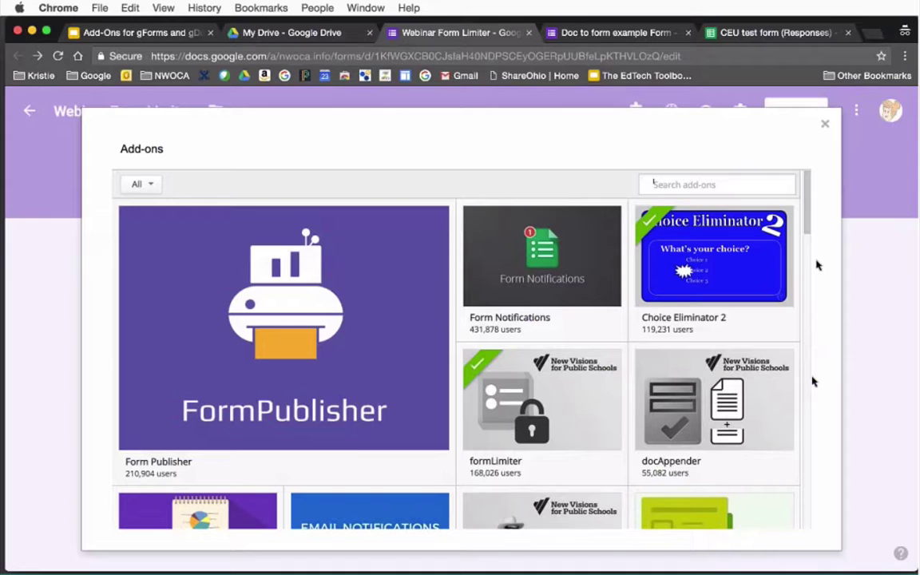
pyautogui.moveTo(807, 245); pyautogui.dragTo(807, 208)
pyautogui.click(826, 124)
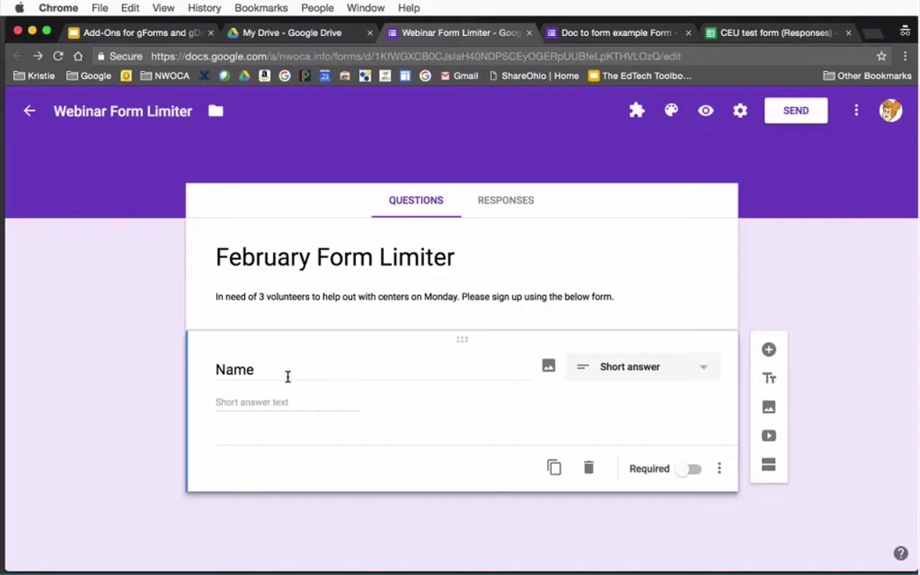
# Examine the limit types offered by formLimiter's Set limit option on the Webinar Form Limiter form, then close the add-on.
pyautogui.click(636, 111)
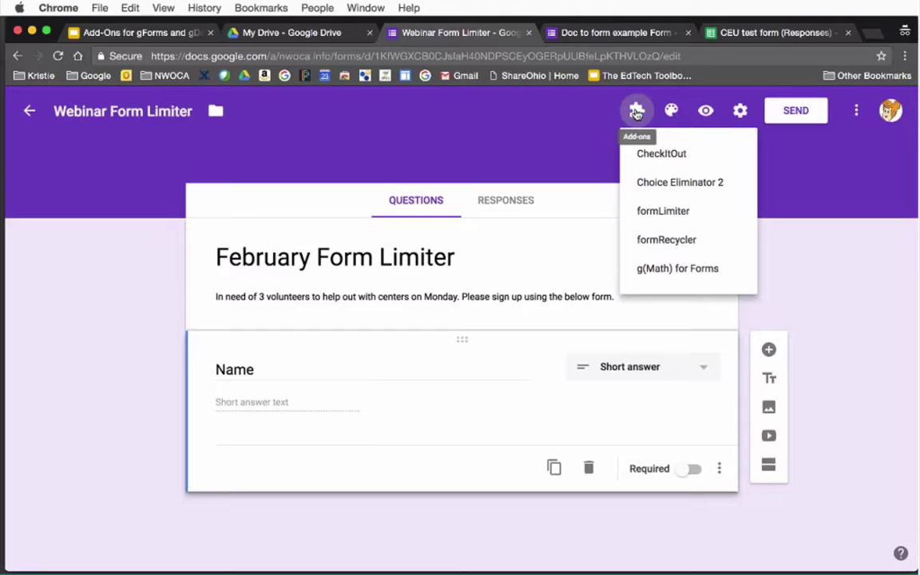
pyautogui.click(666, 220)
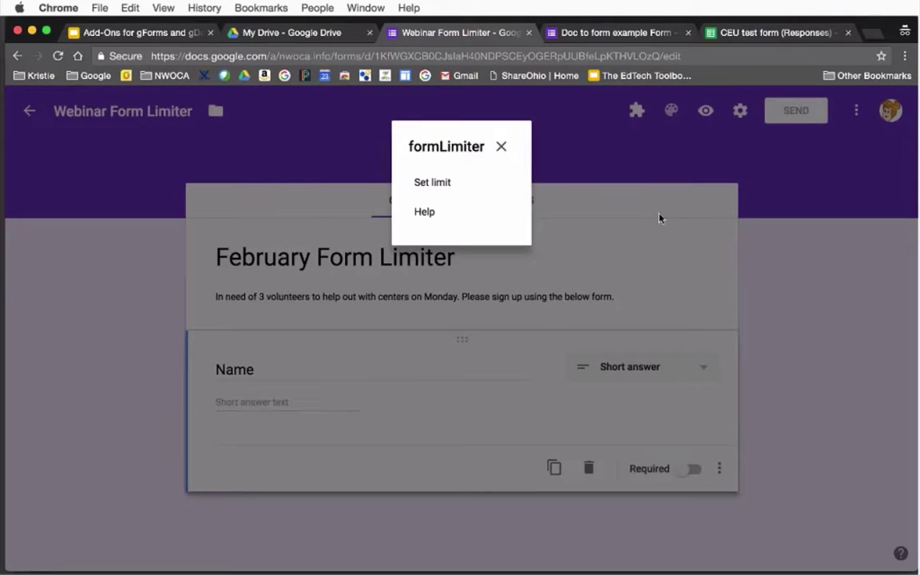
pyautogui.click(444, 185)
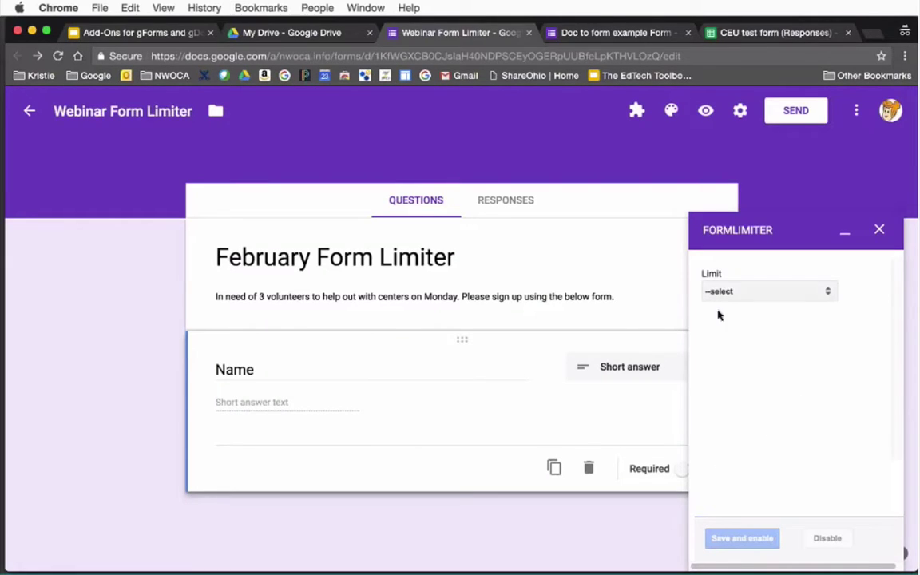
pyautogui.click(767, 293)
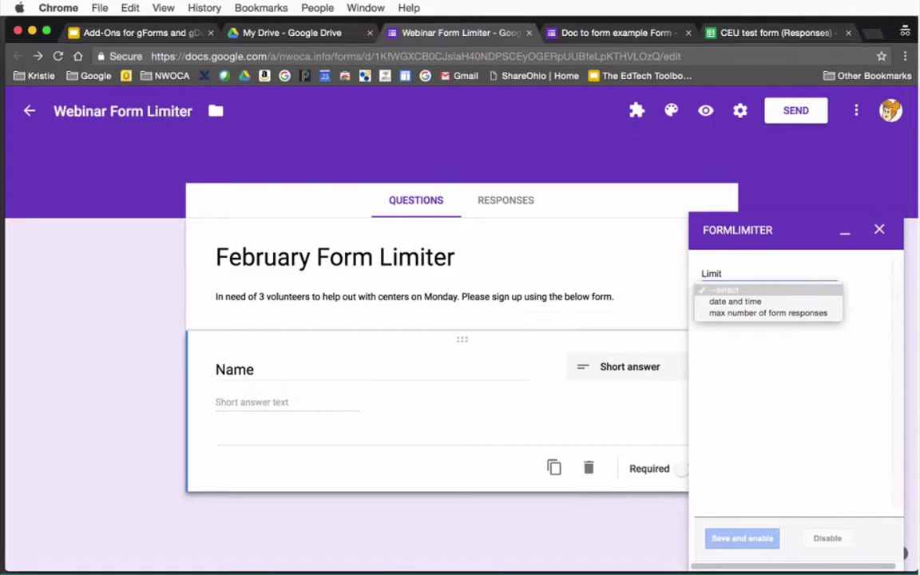
pyautogui.click(779, 267)
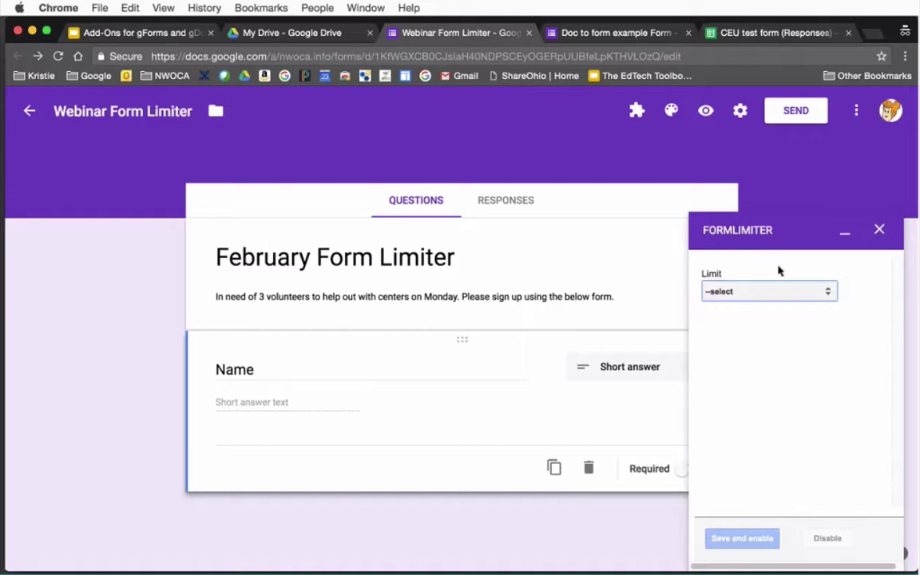
pyautogui.click(880, 230)
# Turn on accepting responses for the Webinar Form Limiter form.
pyautogui.click(504, 206)
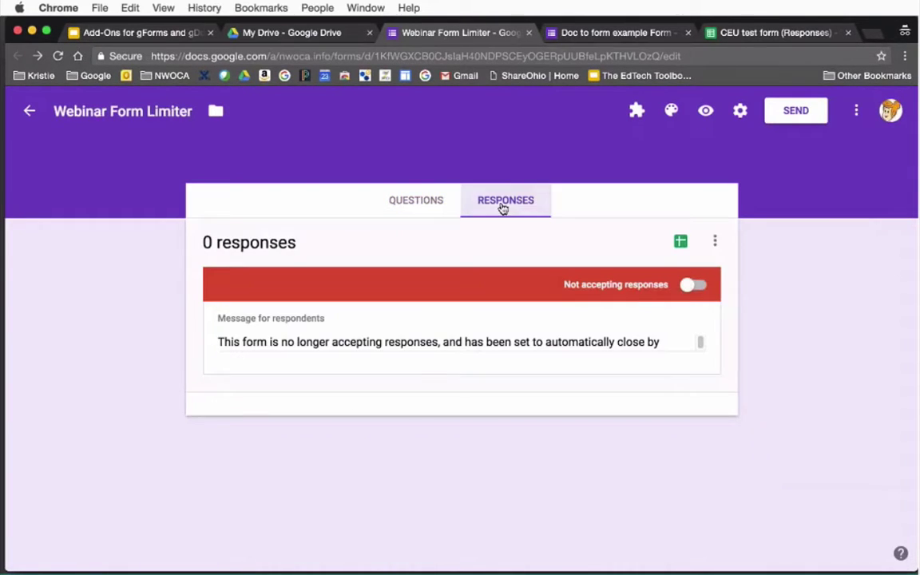
pyautogui.click(694, 285)
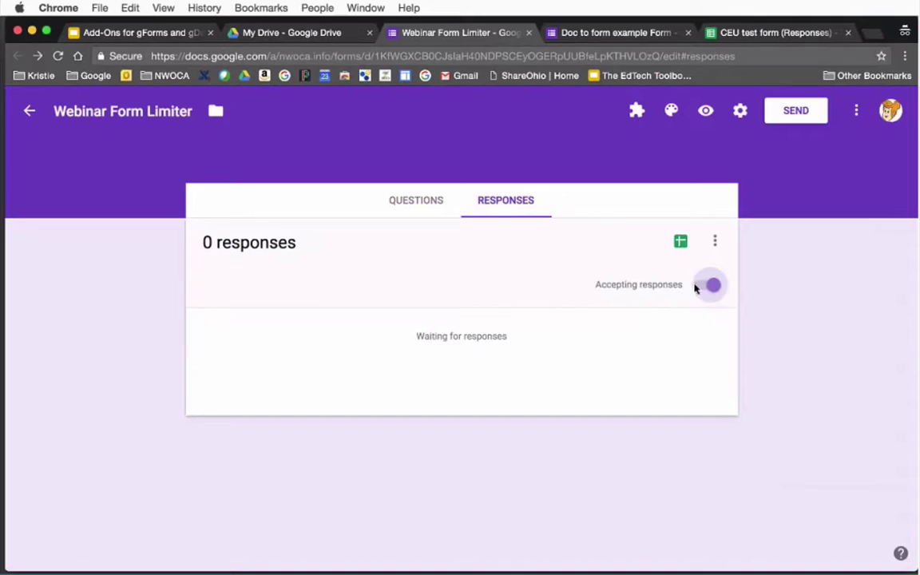
pyautogui.click(697, 288)
pyautogui.click(697, 289)
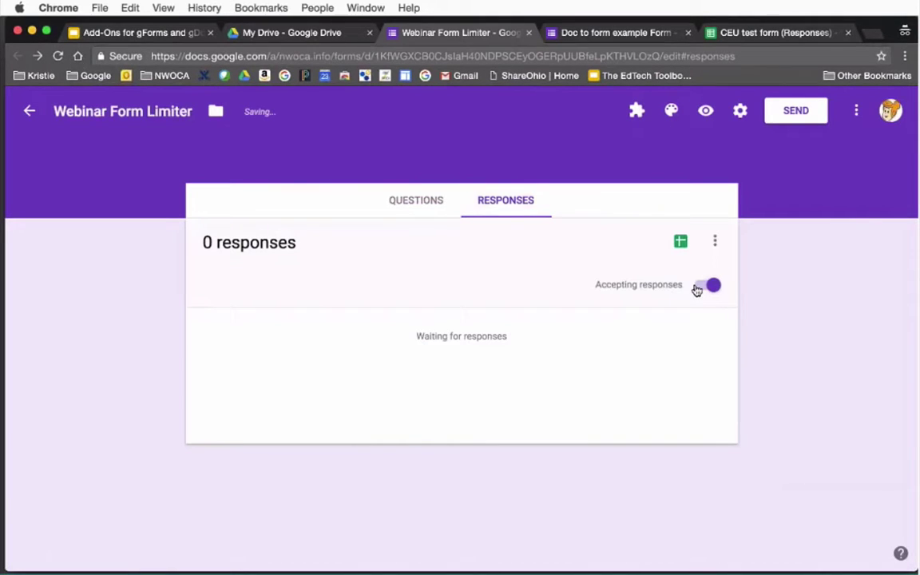
pyautogui.click(697, 290)
pyautogui.click(695, 292)
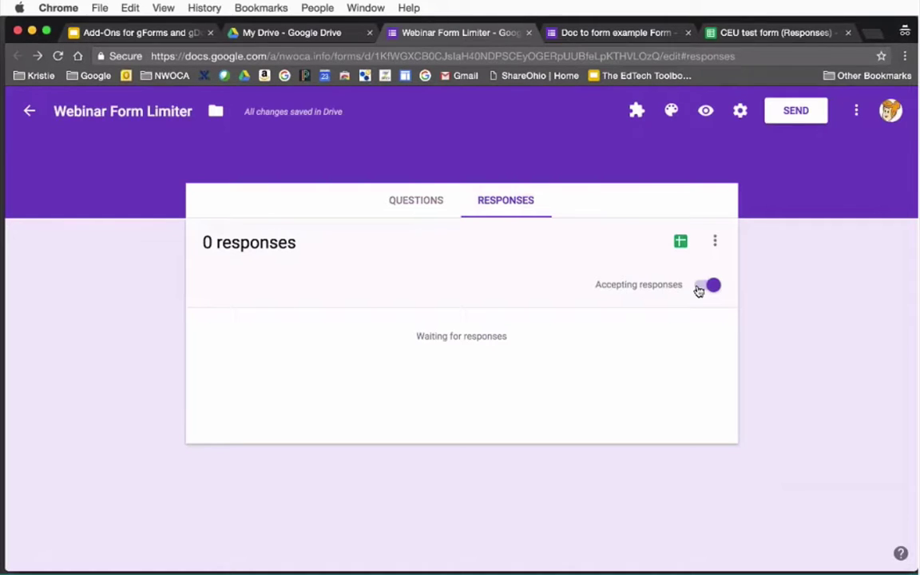
pyautogui.click(698, 290)
pyautogui.click(699, 288)
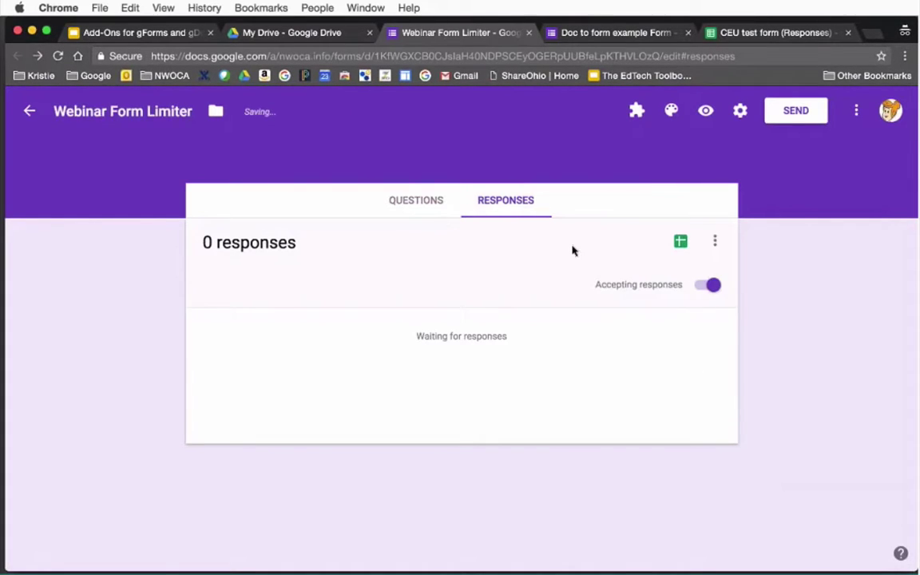
# Return to the form's questions and choose max number of form responses as the limit in formLimiter.
pyautogui.click(418, 202)
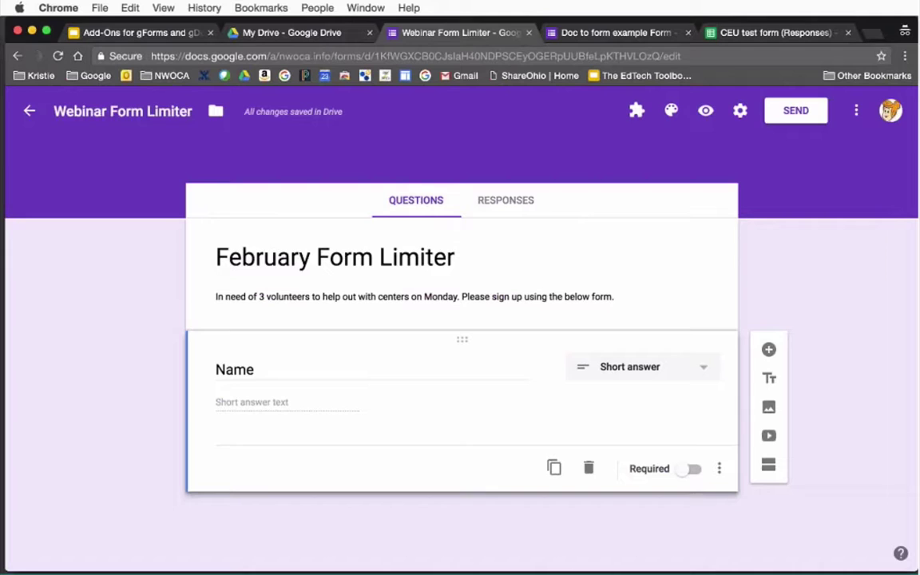
pyautogui.click(637, 111)
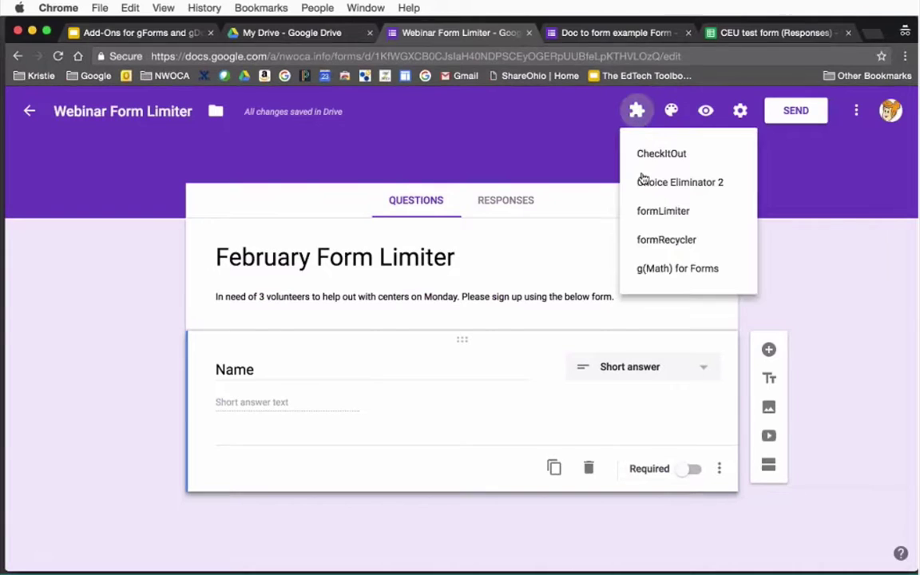
pyautogui.click(662, 220)
pyautogui.click(423, 183)
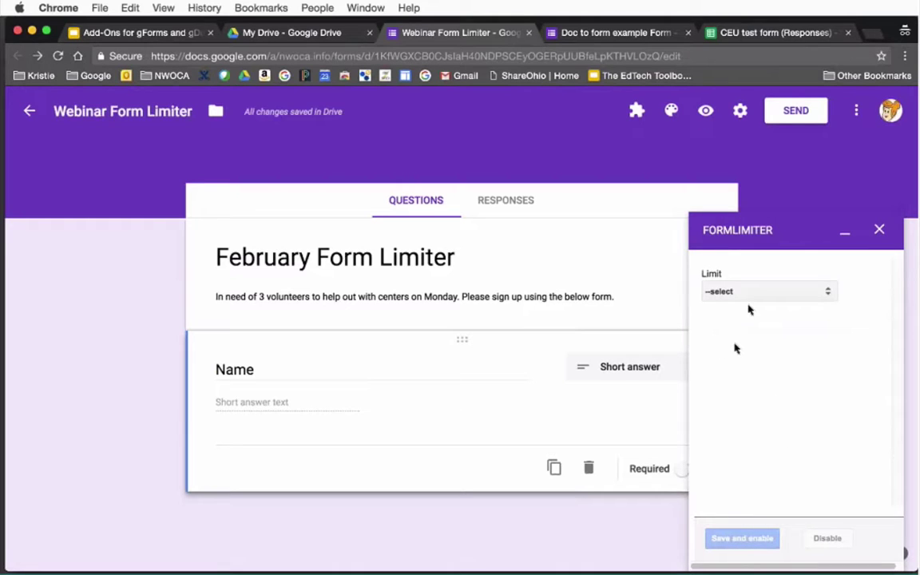
pyautogui.click(747, 292)
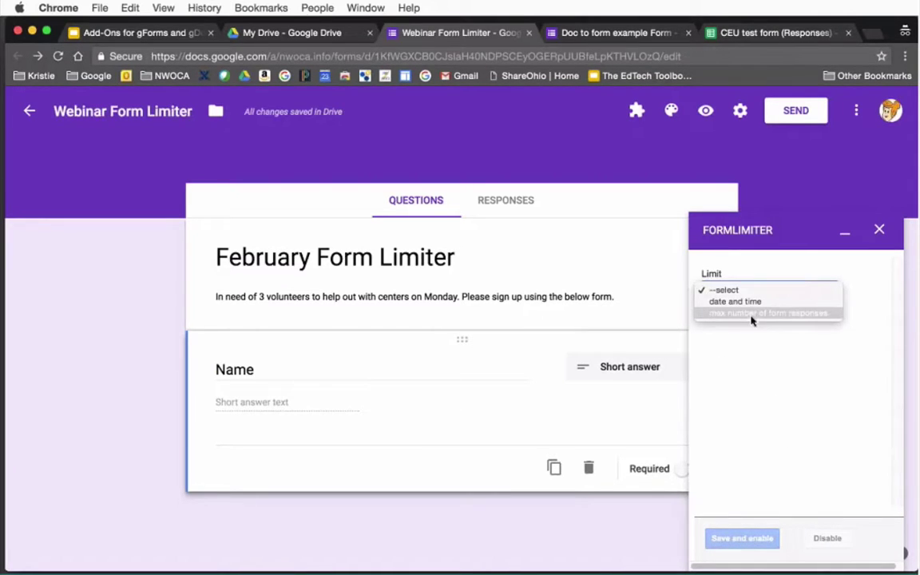
pyautogui.click(752, 316)
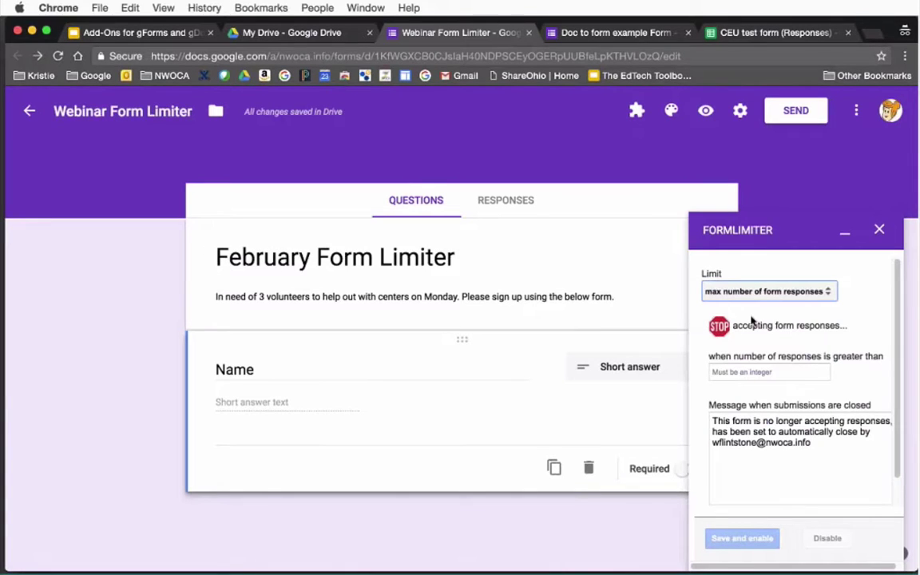
# Set formLimiter to stop when responses exceed 1, highlight the default closing message, and save and enable the limit.
pyautogui.click(765, 372)
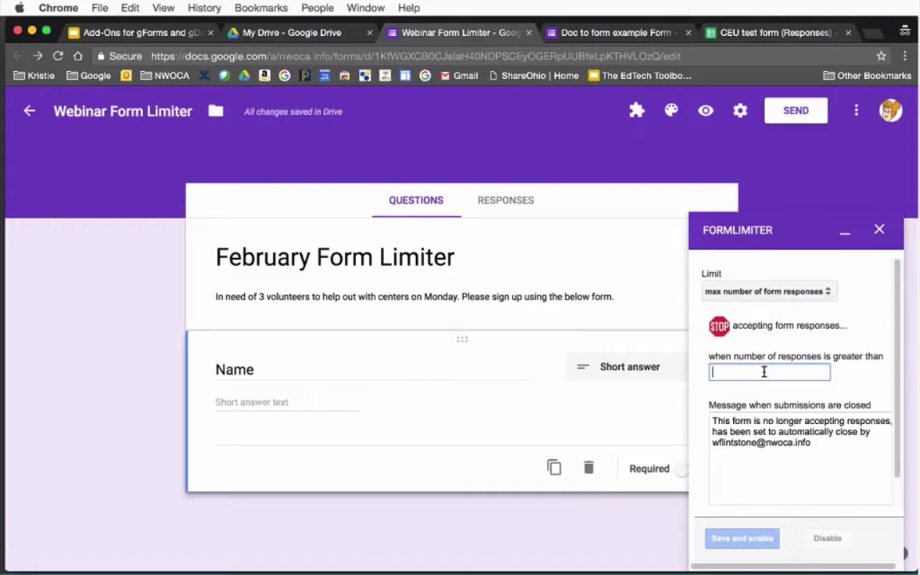
pyautogui.write('1')
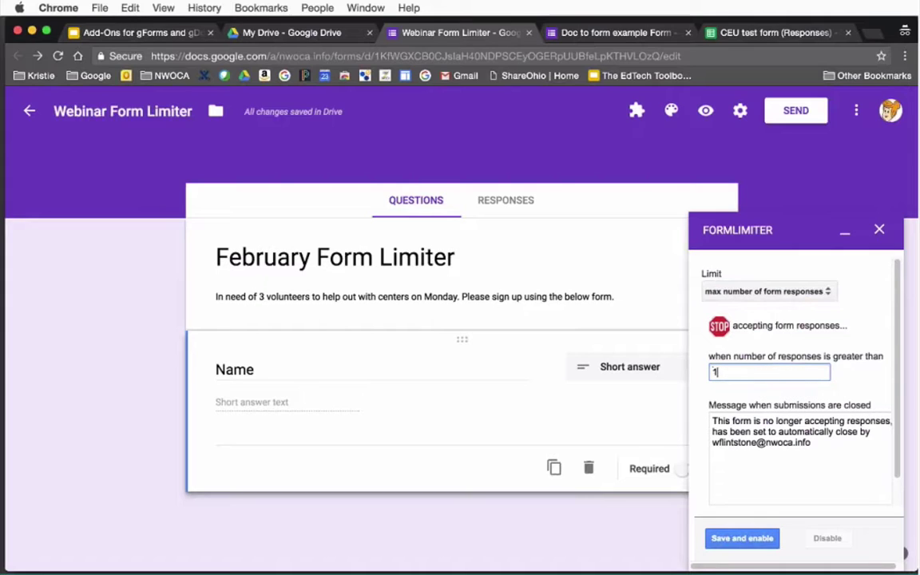
pyautogui.click(721, 373)
pyautogui.click(822, 444)
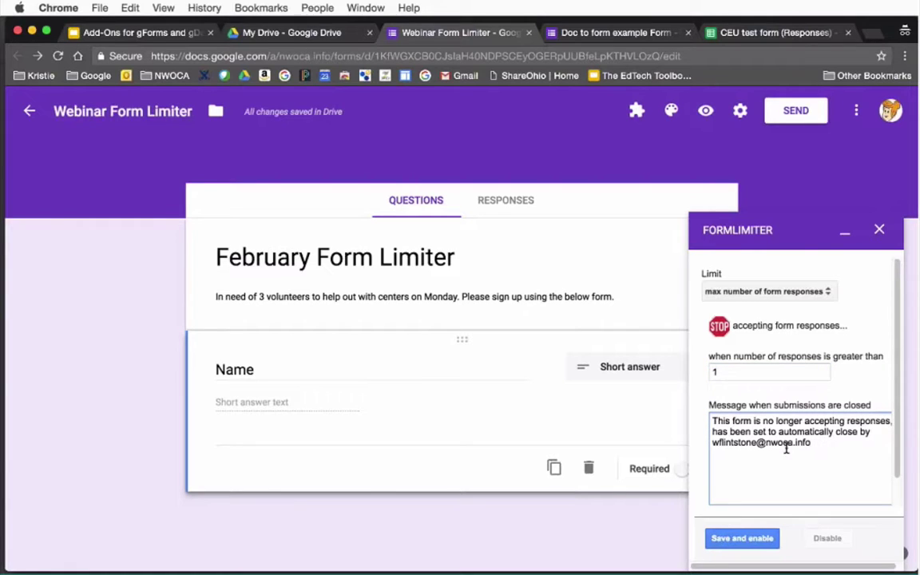
pyautogui.moveTo(814, 444); pyautogui.dragTo(707, 414)
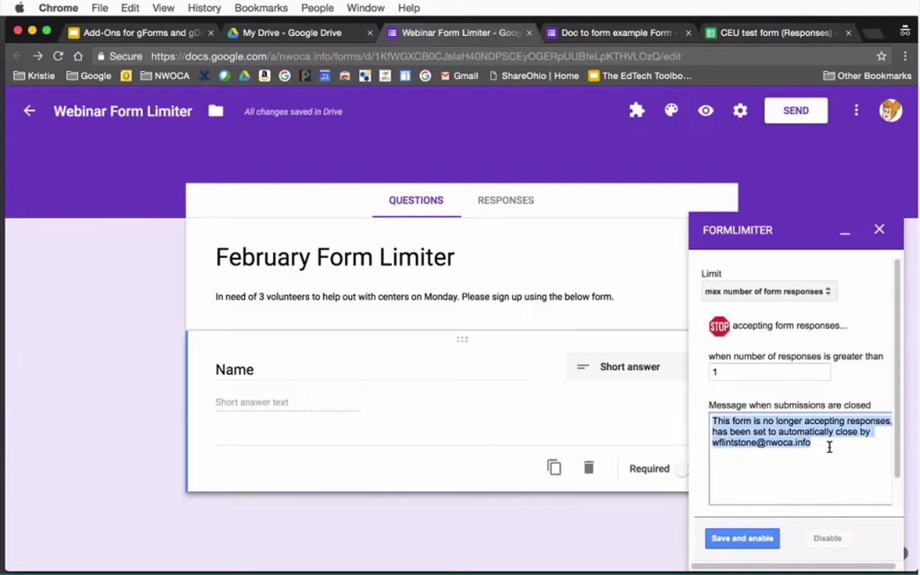
pyautogui.click(759, 543)
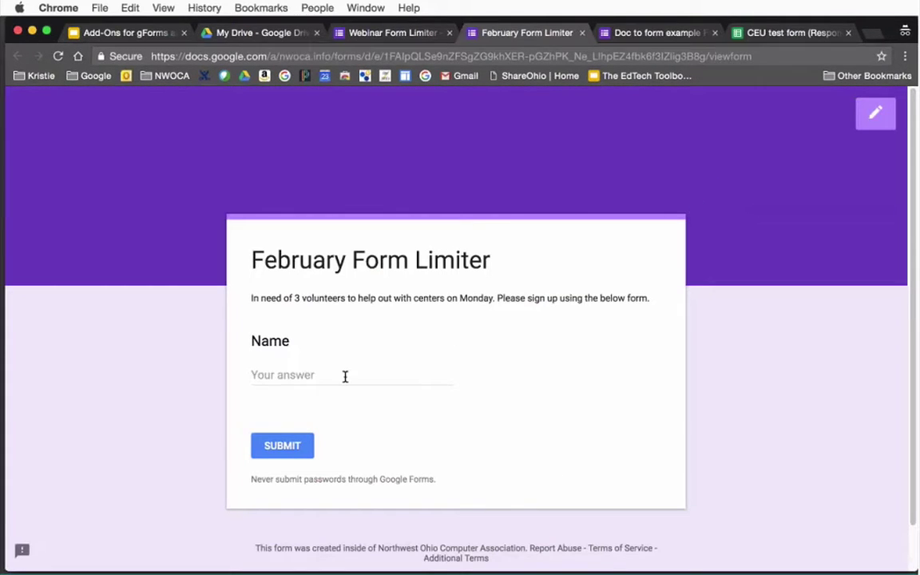
# Enter a respondent's first name in the live February Form Limiter form and submit the response.
pyautogui.click(345, 376)
pyautogui.write('Krisite')
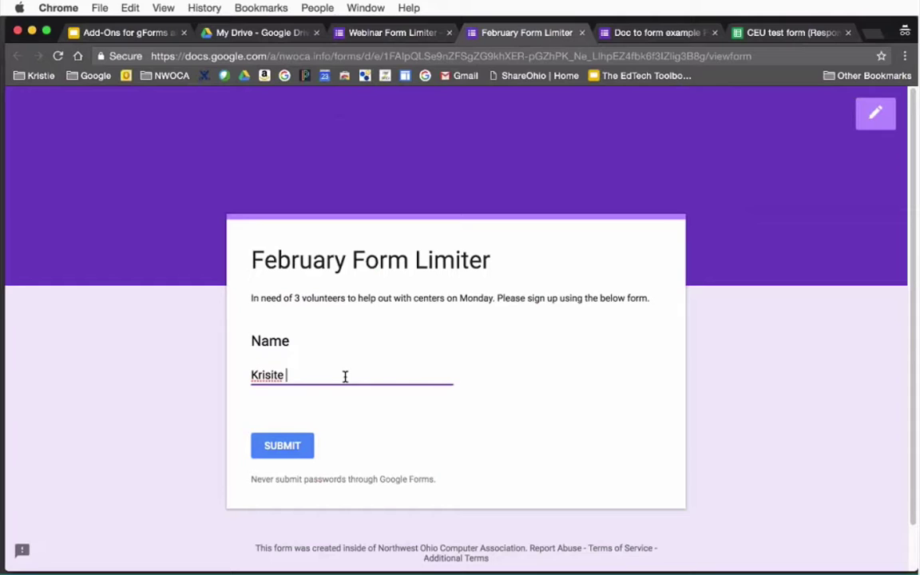
pyautogui.press('BackSpace')
pyautogui.press('BackSpace')
pyautogui.press('BackSpace')
pyautogui.write('ie')
pyautogui.click(303, 452)
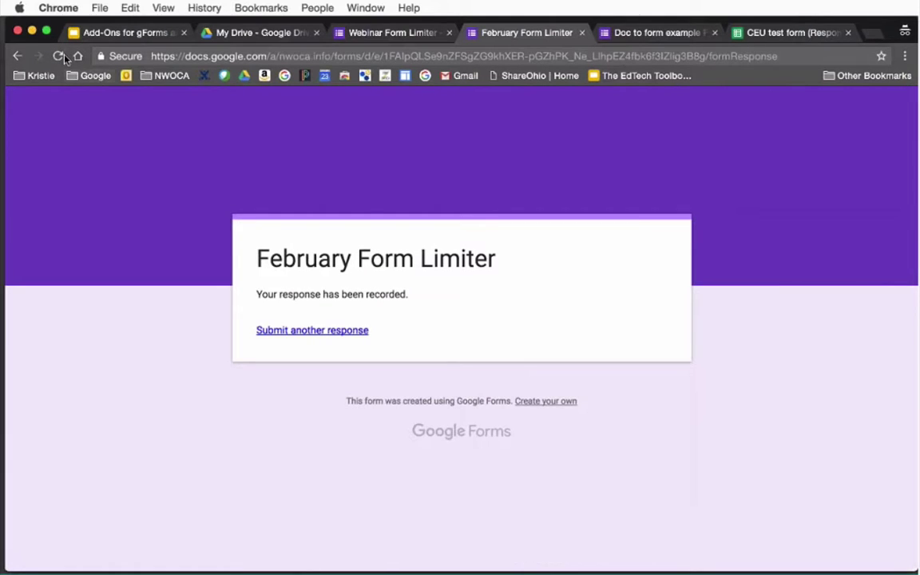
# Reload the live form, submit a second response under another first name, and reload it again to test the limit.
pyautogui.click(59, 55)
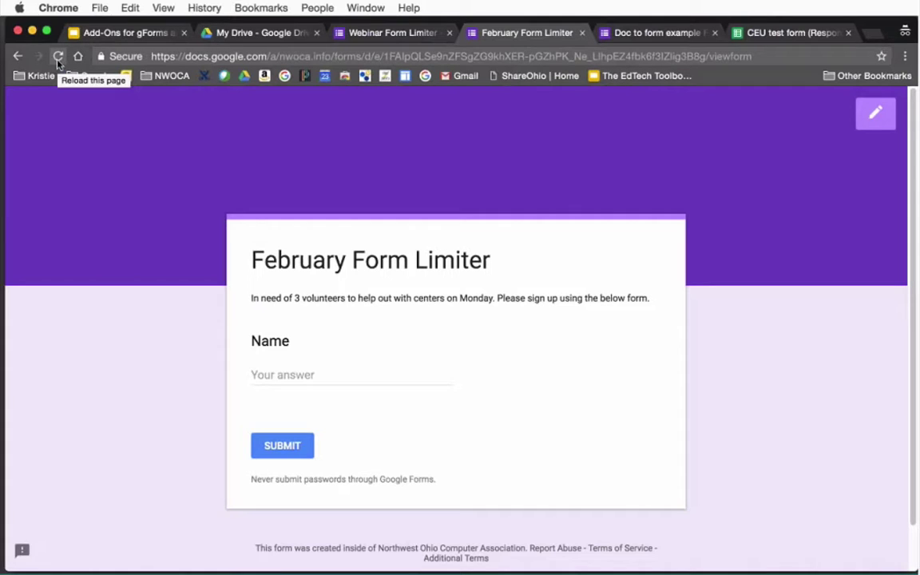
pyautogui.click(320, 374)
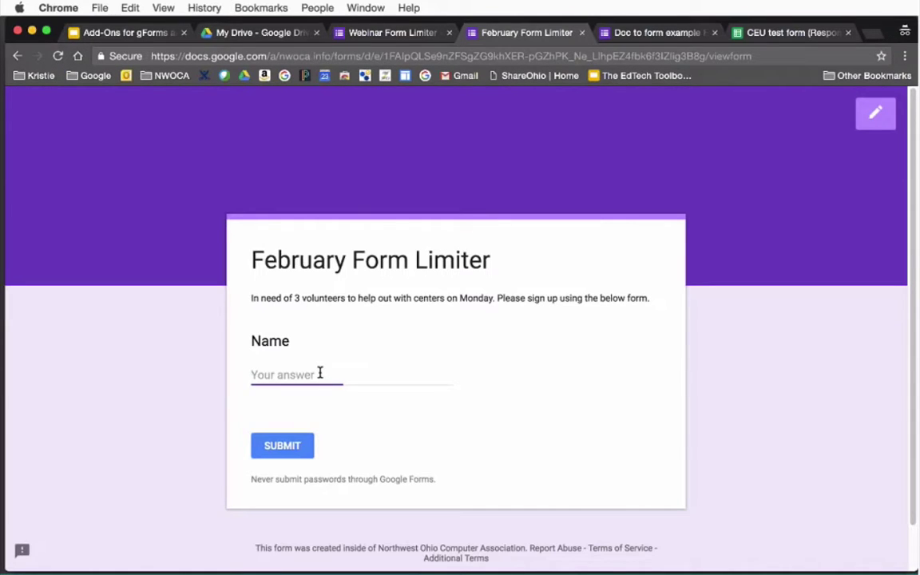
pyautogui.write('Kim')
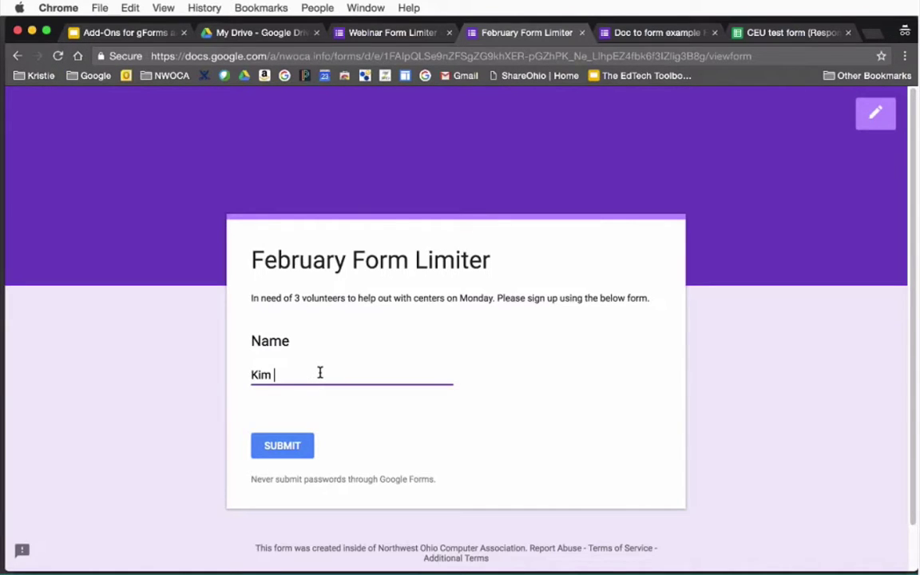
pyautogui.click(308, 445)
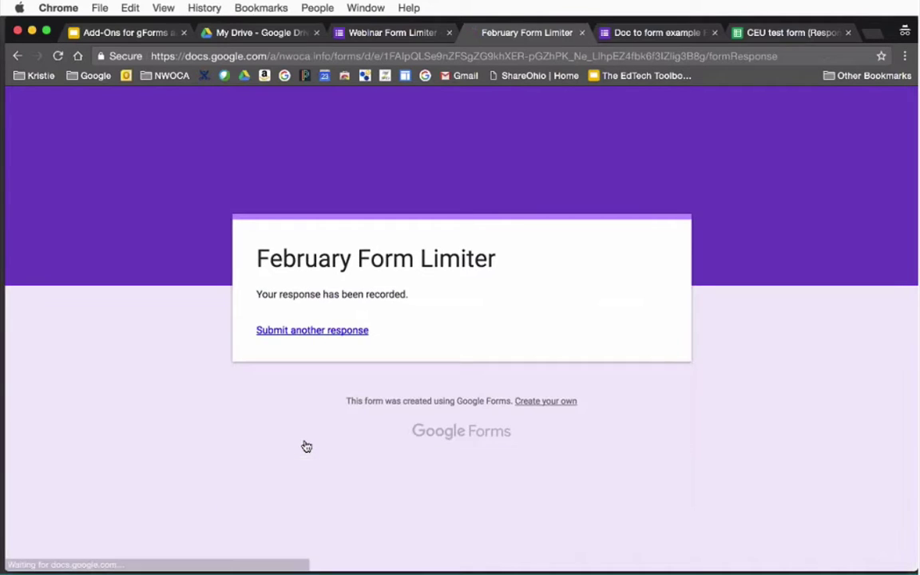
pyautogui.click(58, 56)
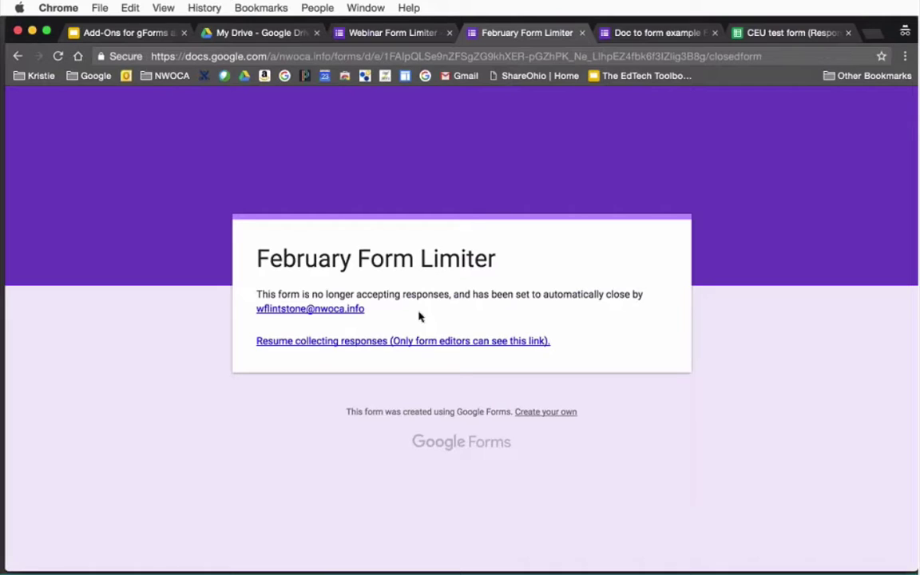
# Close the live form and the formLimiter settings, and review the submitted responses in the form editor.
pyautogui.click(582, 32)
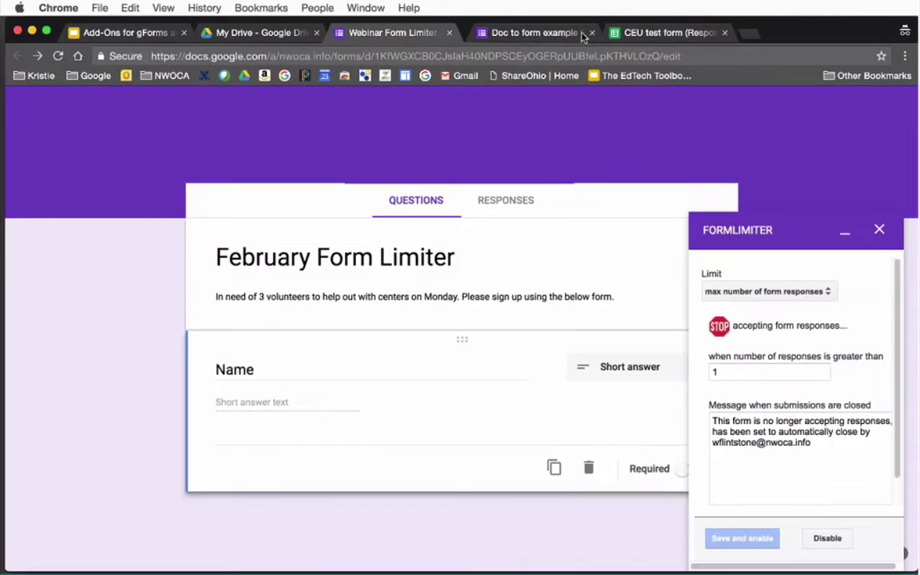
pyautogui.click(733, 374)
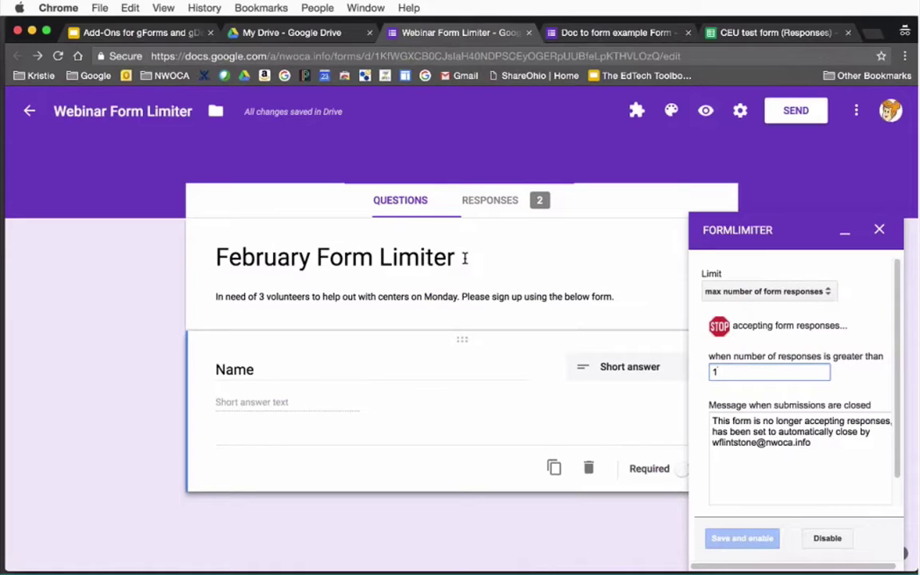
pyautogui.click(511, 199)
pyautogui.click(834, 232)
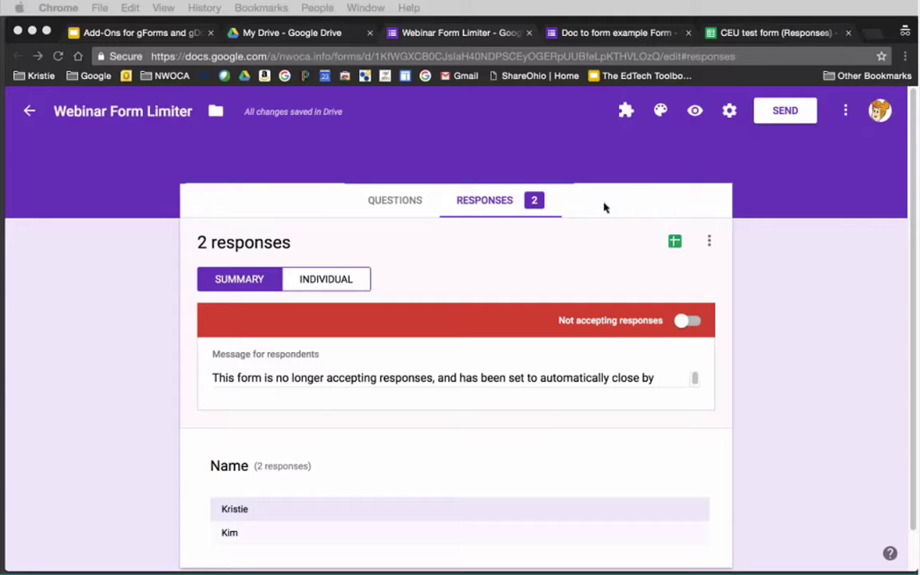
# Create a new blank Google Form from My Drive.
pyautogui.click(263, 33)
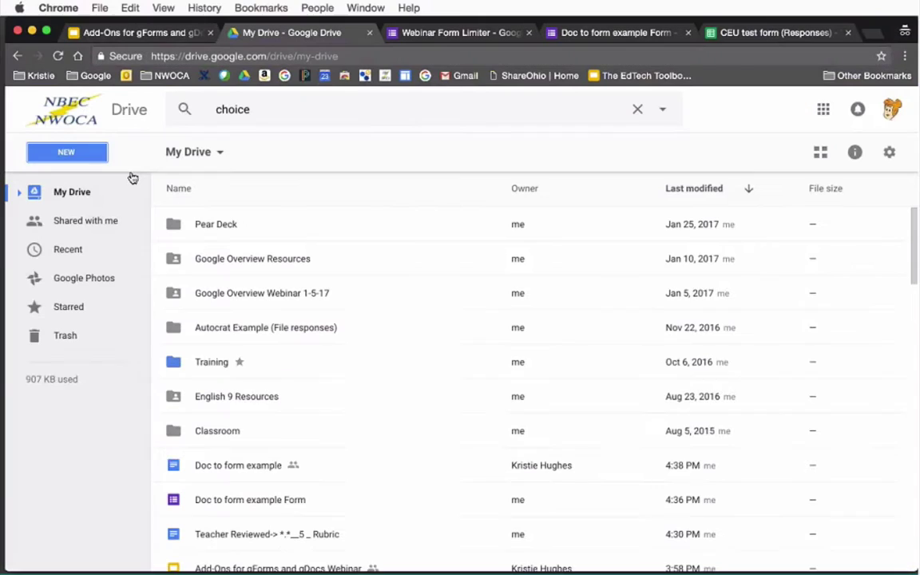
pyautogui.click(67, 152)
pyautogui.moveTo(120, 353)
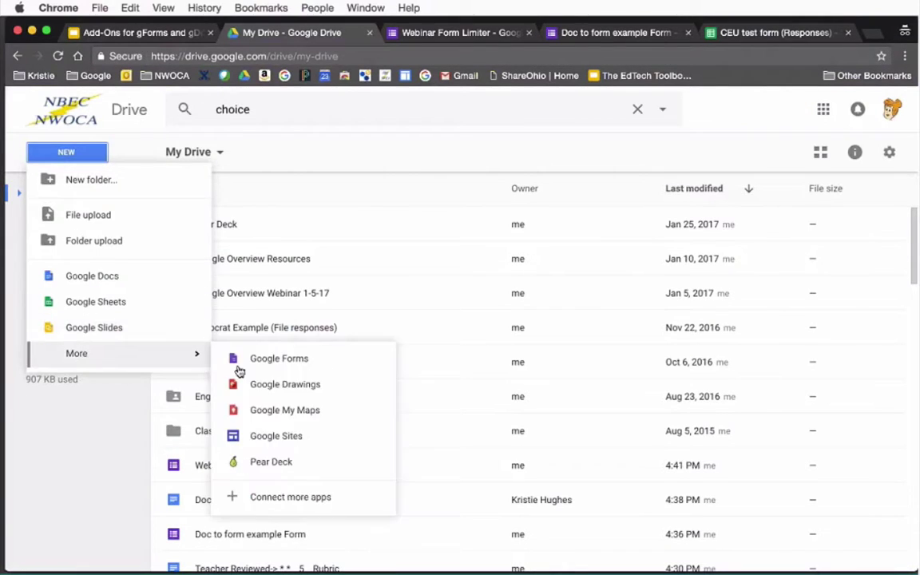
pyautogui.click(239, 366)
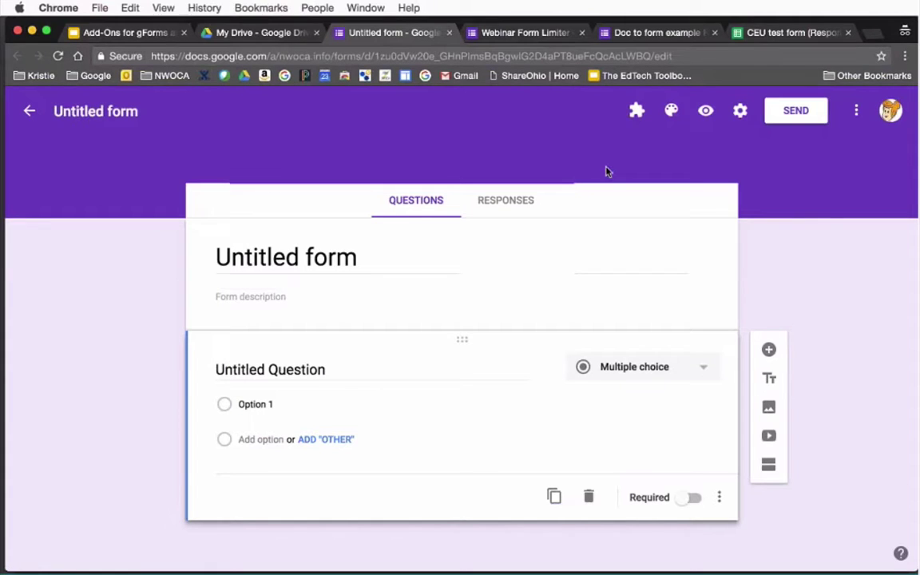
# Add a CheckItOut question set named Chromebook Cart to the form, using the Checkboxes question type.
pyautogui.click(637, 114)
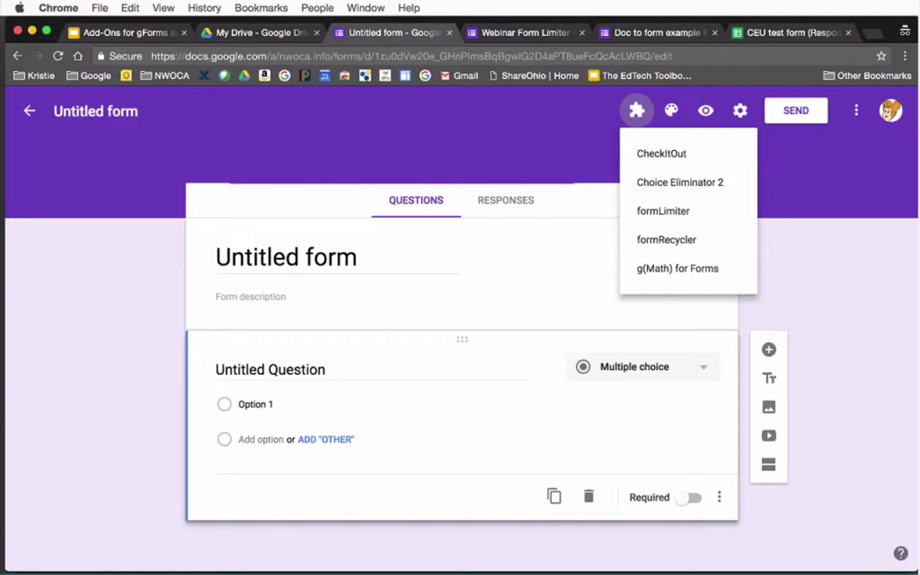
pyautogui.click(689, 163)
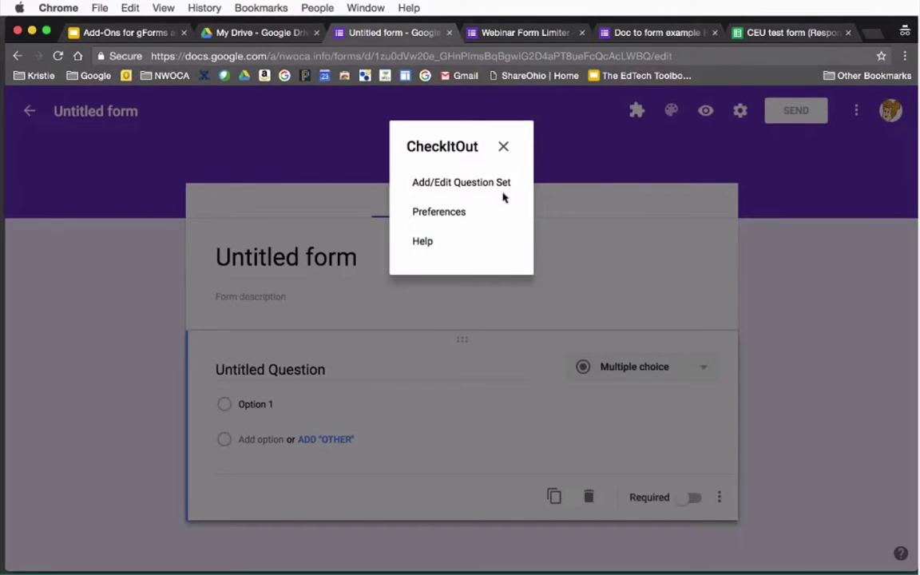
pyautogui.click(461, 183)
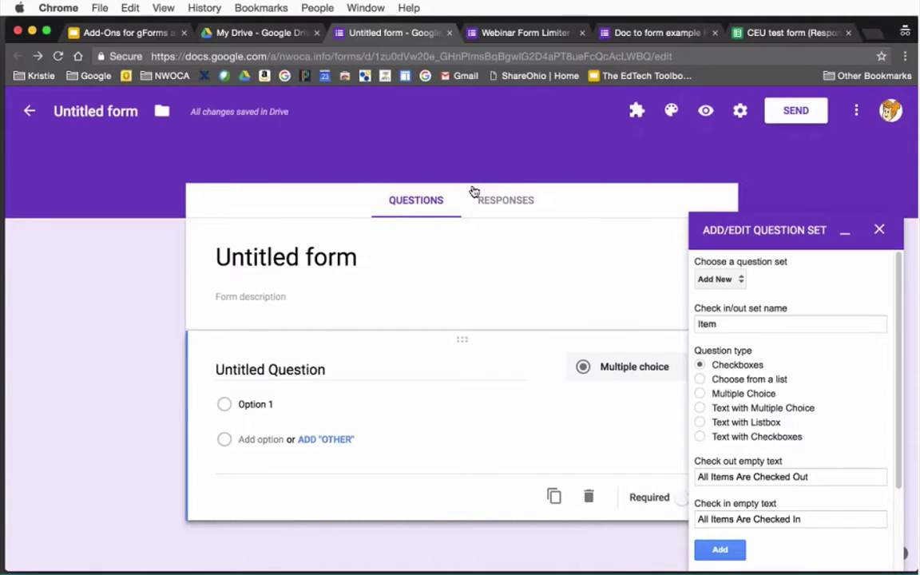
pyautogui.click(730, 323)
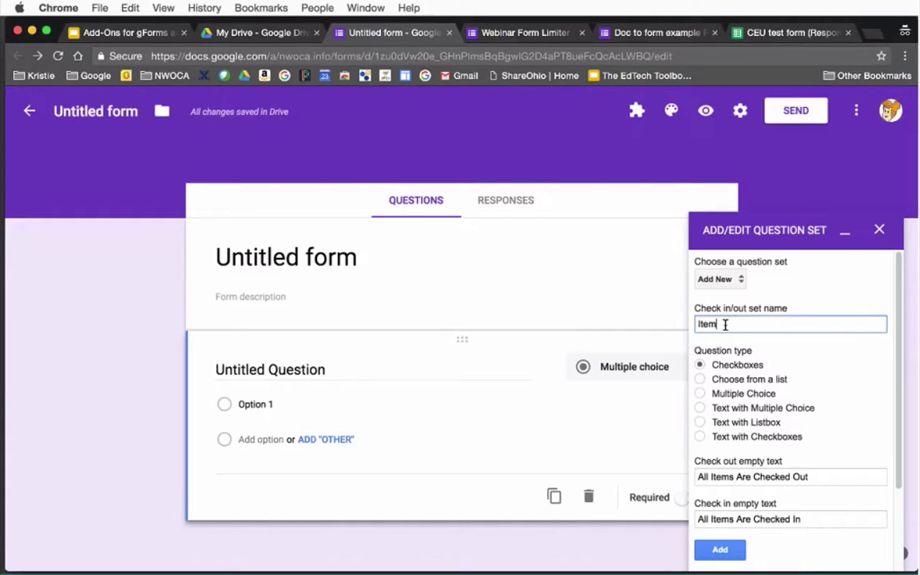
pyautogui.moveTo(726, 324); pyautogui.dragTo(663, 324)
pyautogui.write('Ch')
pyautogui.write('ri')
pyautogui.write('ome')
pyautogui.write('bo')
pyautogui.write('ok Cart')
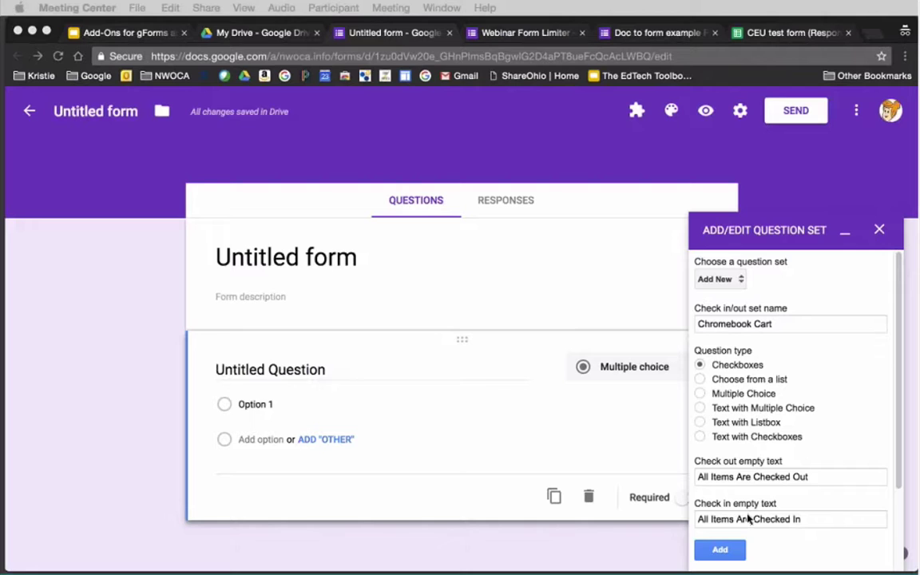
pyautogui.click(722, 551)
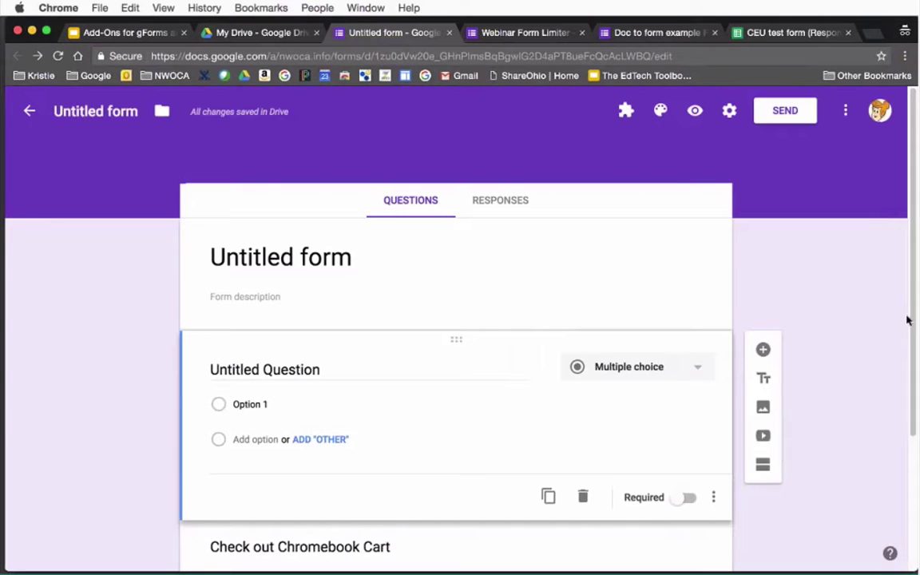
# Enter CB 1, CB 2 and CB 3 as the options of the Check out Chromebook Cart question.
pyautogui.scroll(-4, 907, 319)
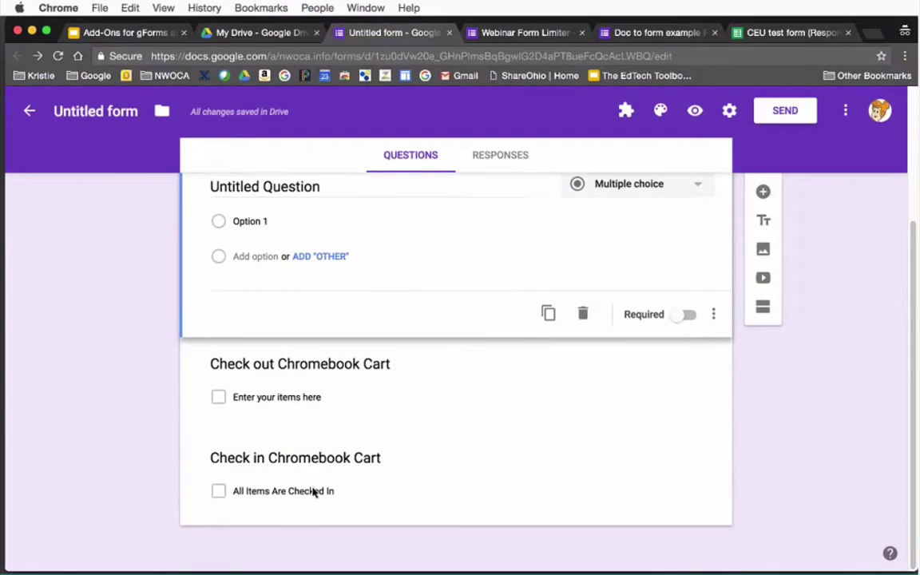
pyautogui.click(261, 396)
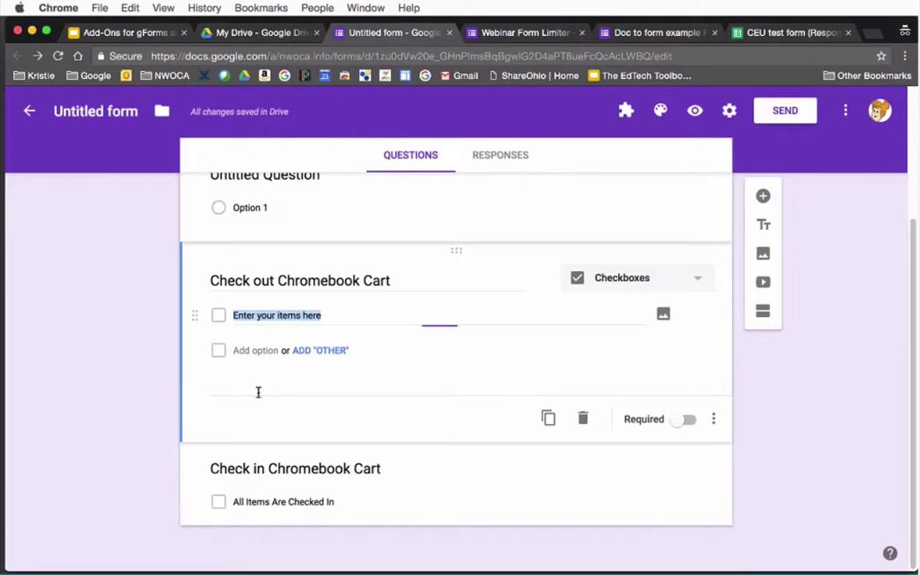
pyautogui.write('C')
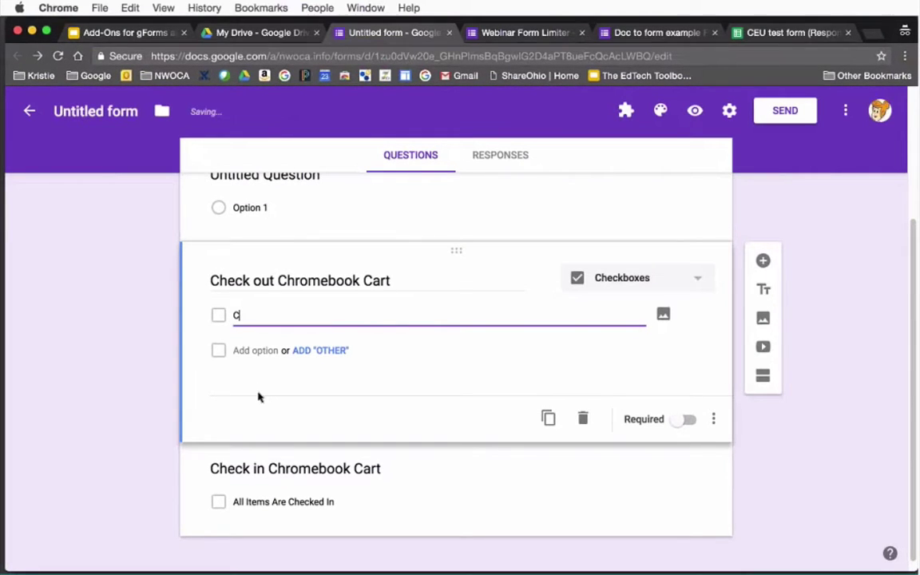
pyautogui.write('B 1')
pyautogui.click(250, 352)
pyautogui.write('CB 2')
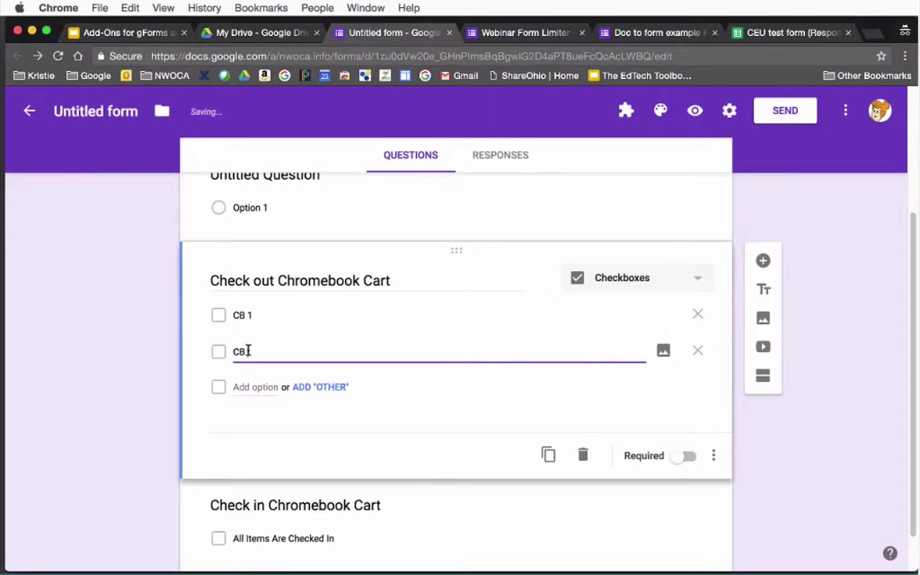
pyautogui.click(255, 387)
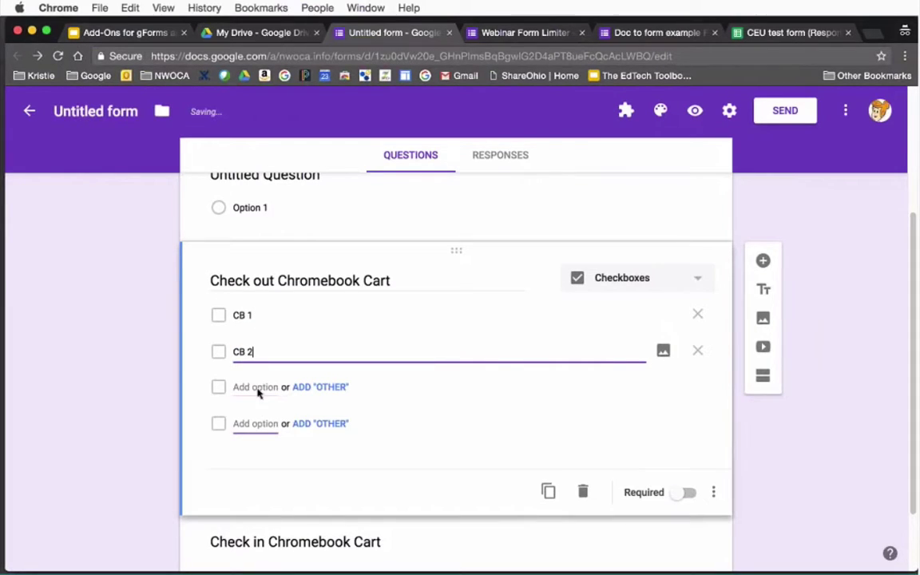
pyautogui.write('CB3')
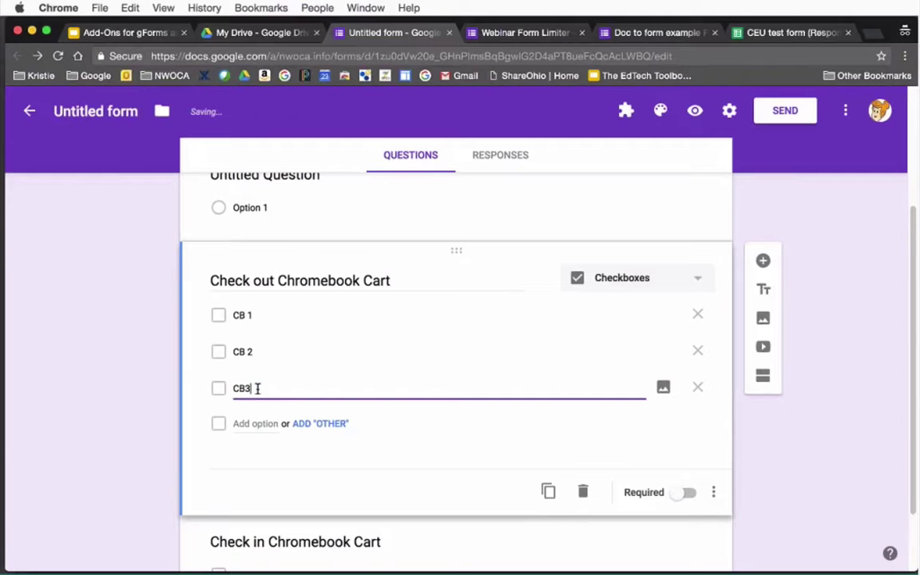
pyautogui.press('BackSpace')
pyautogui.write('3')
pyautogui.click(789, 467)
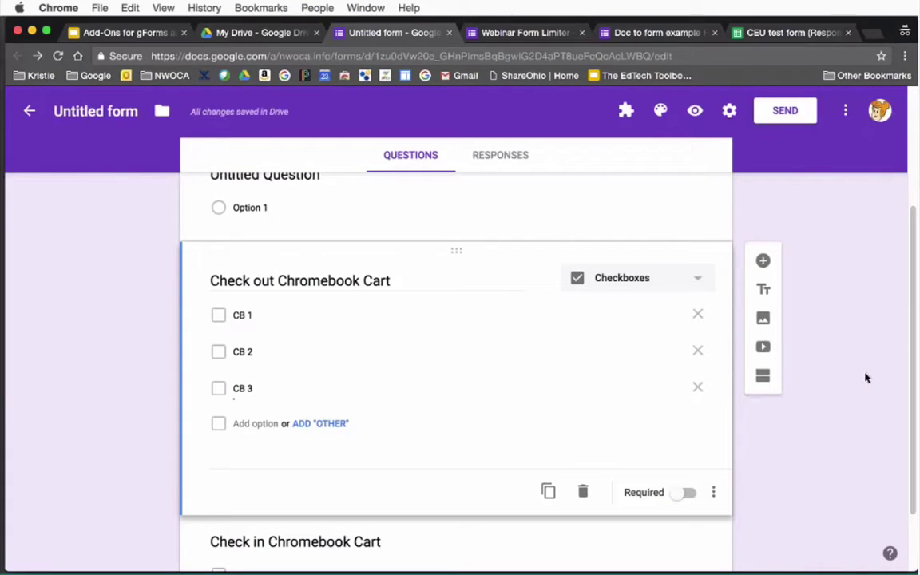
# Preview the live form and submit a response that checks out CB 1.
pyautogui.scroll(3, 911, 353)
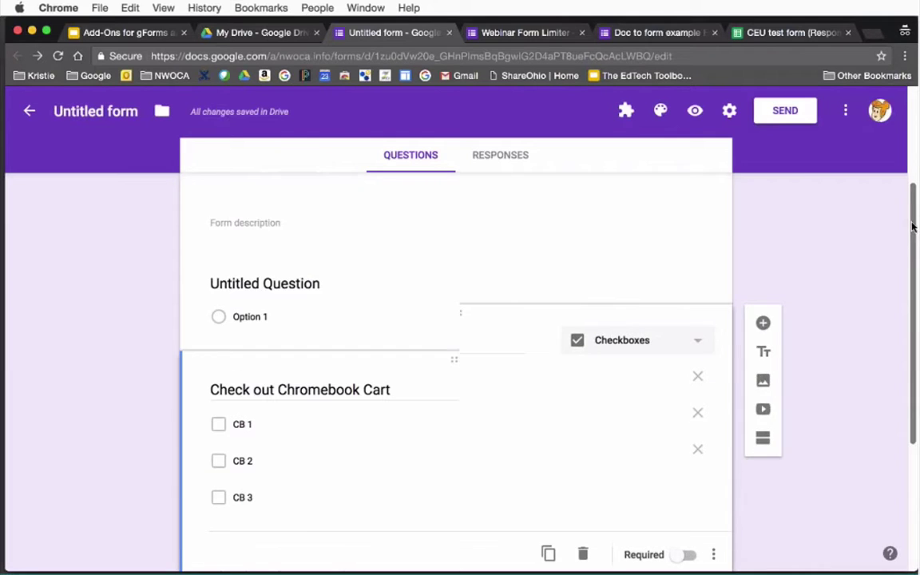
pyautogui.scroll(2, 913, 227)
pyautogui.click(695, 111)
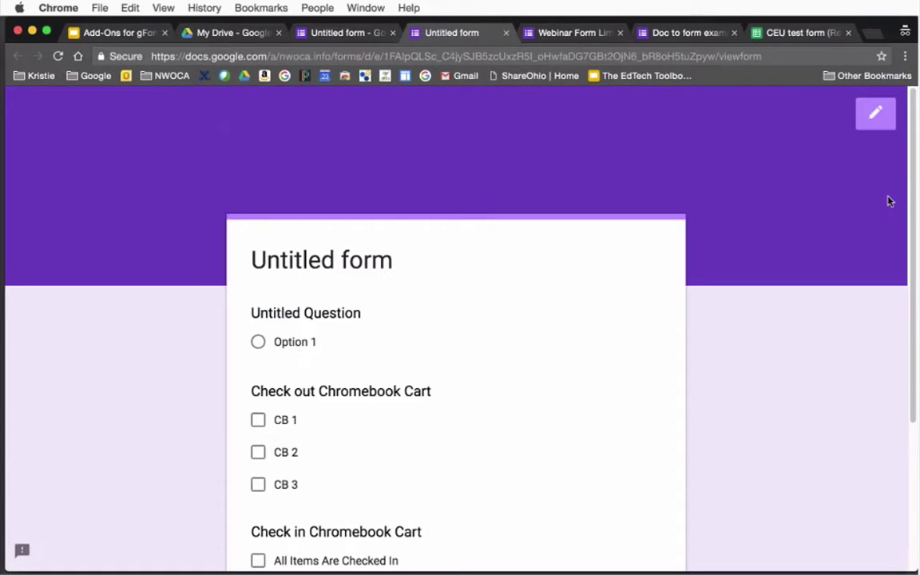
pyautogui.moveTo(913, 190); pyautogui.dragTo(914, 288)
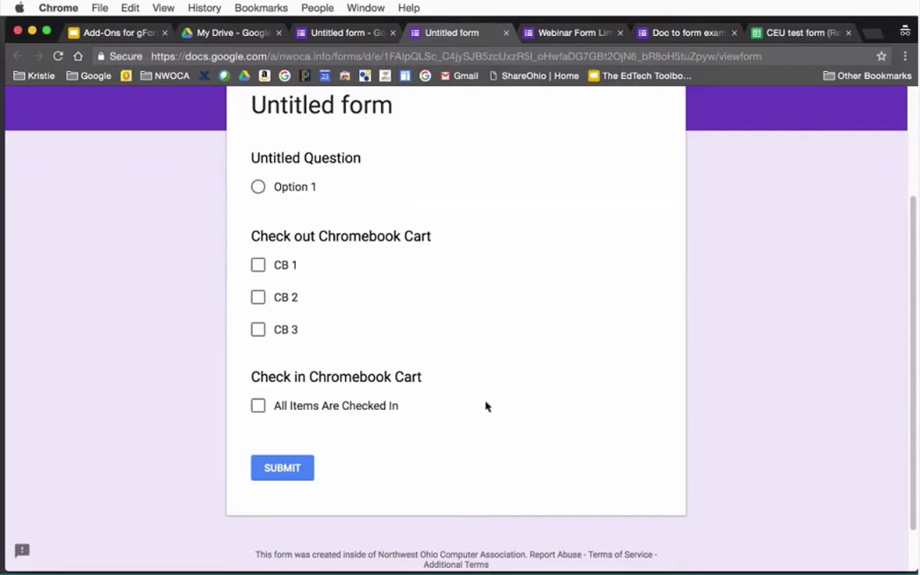
pyautogui.click(258, 265)
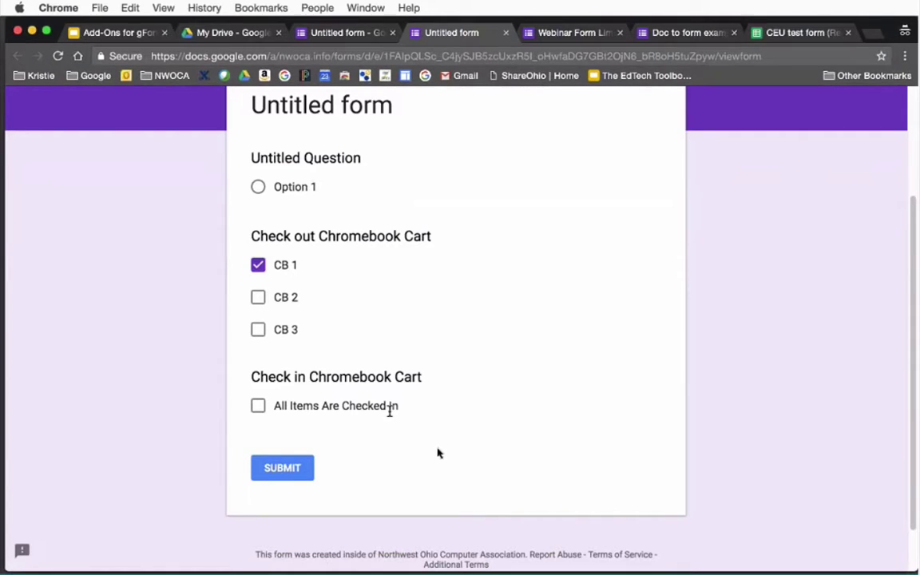
pyautogui.click(293, 469)
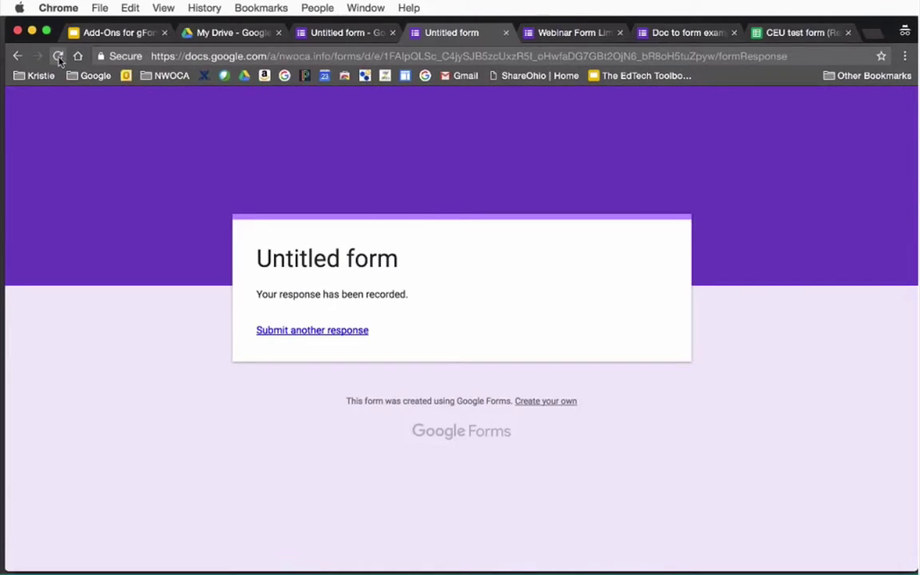
# Reload the live form, submit a second response that checks out CB 3, and reopen the form for another response.
pyautogui.click(58, 56)
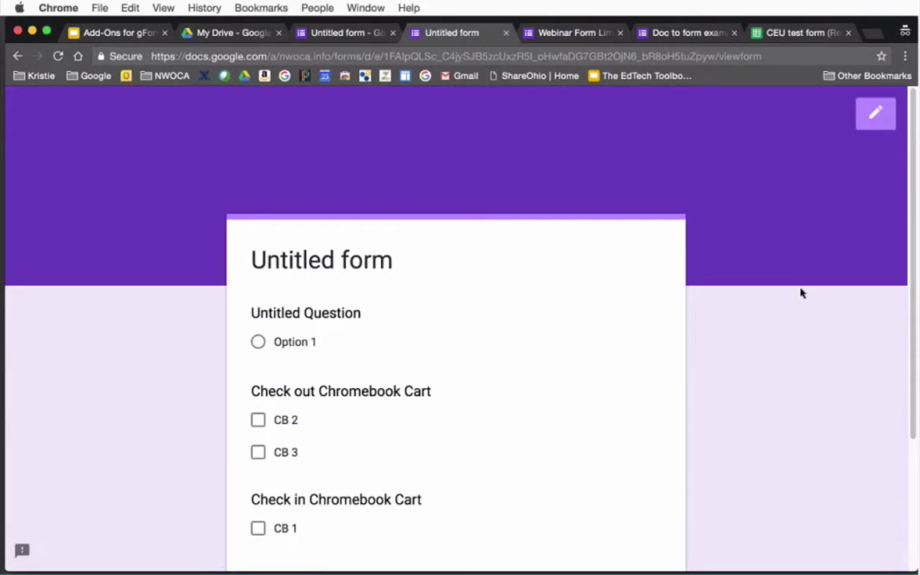
pyautogui.scroll(-3, 914, 209)
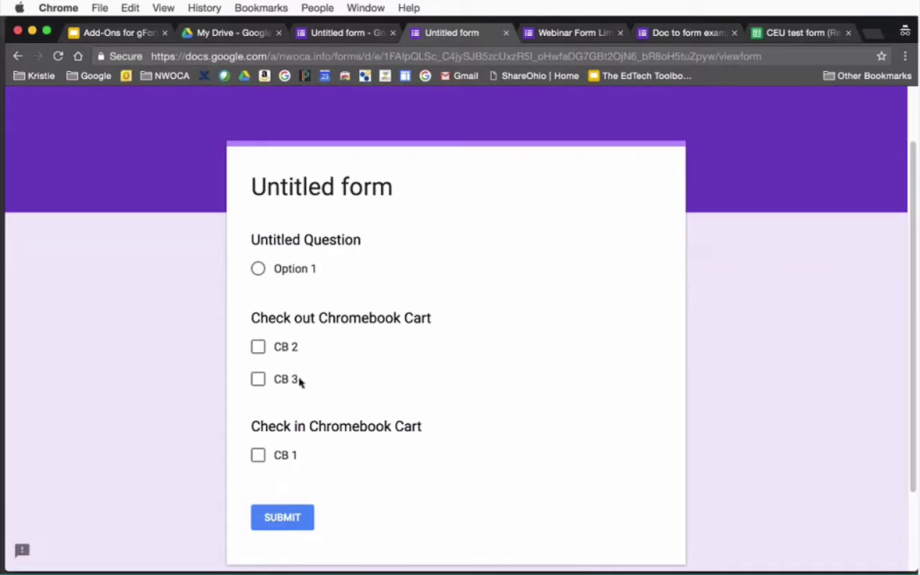
pyautogui.click(258, 380)
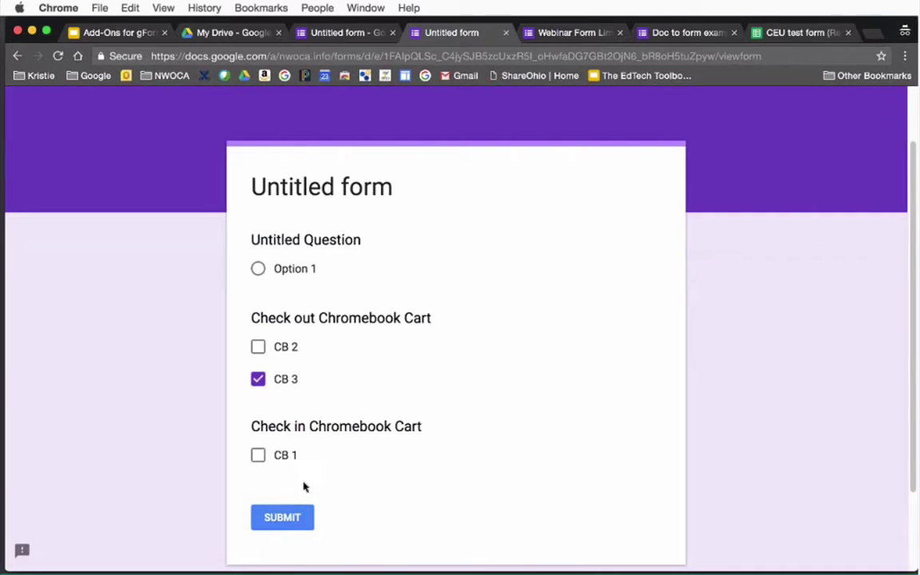
pyautogui.click(297, 523)
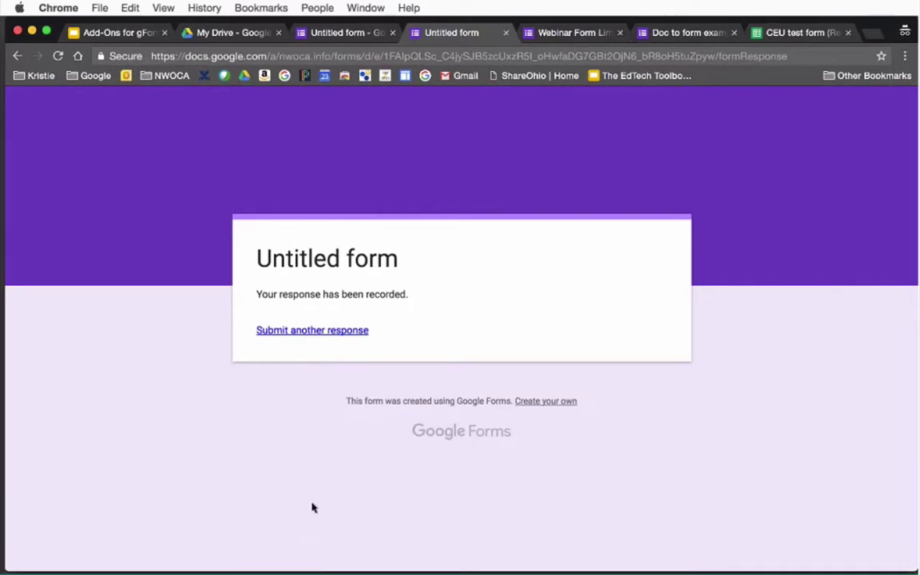
pyautogui.click(312, 330)
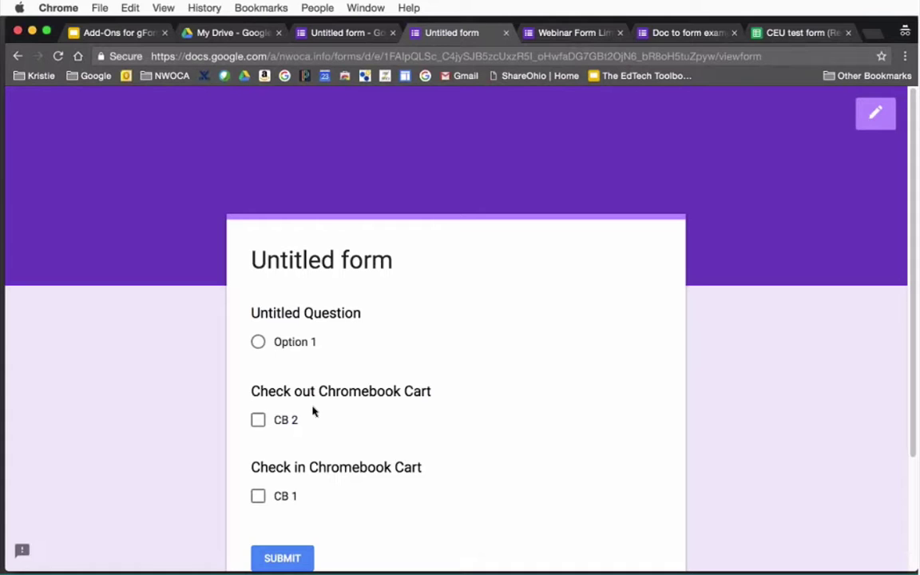
# Return to the Chromebook Cart form's editor, and close both the editor and the live form.
pyautogui.click(343, 32)
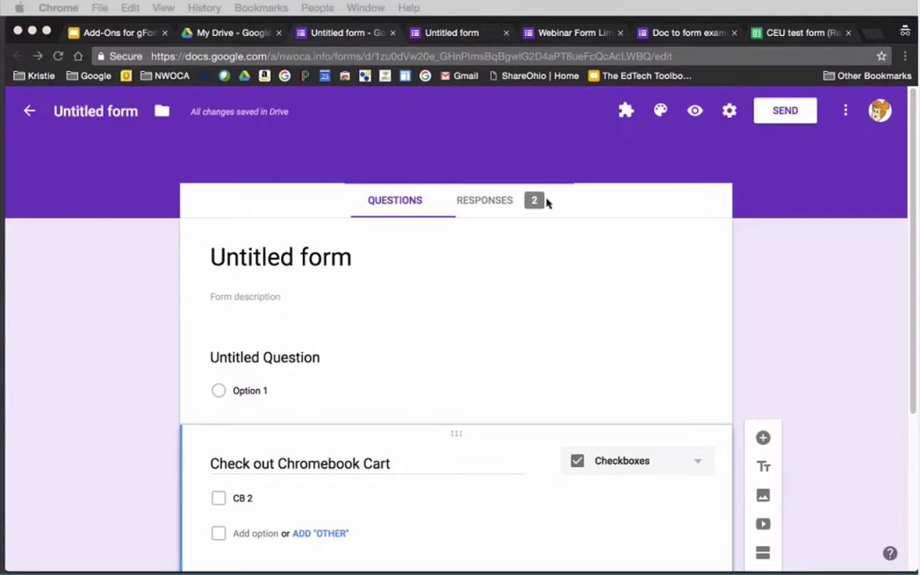
pyautogui.click(322, 32)
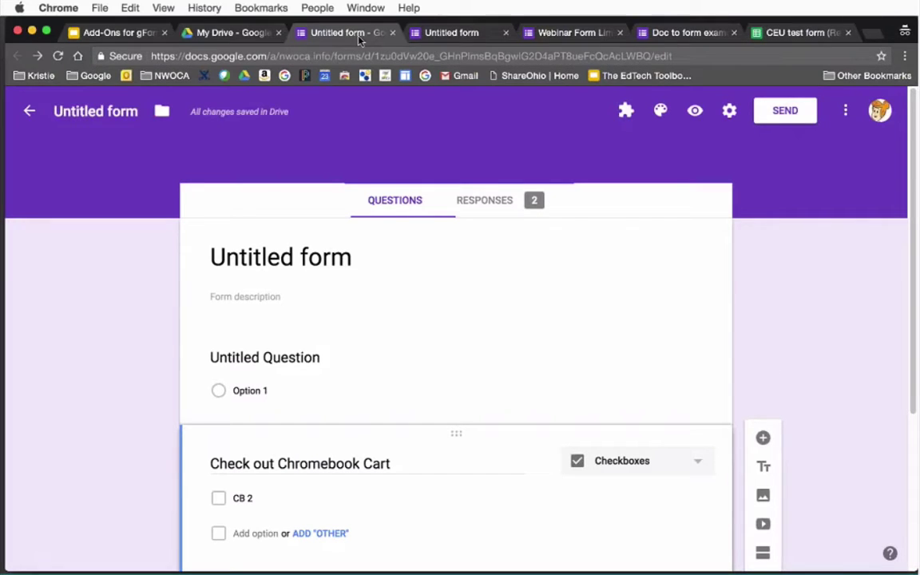
pyautogui.click(391, 34)
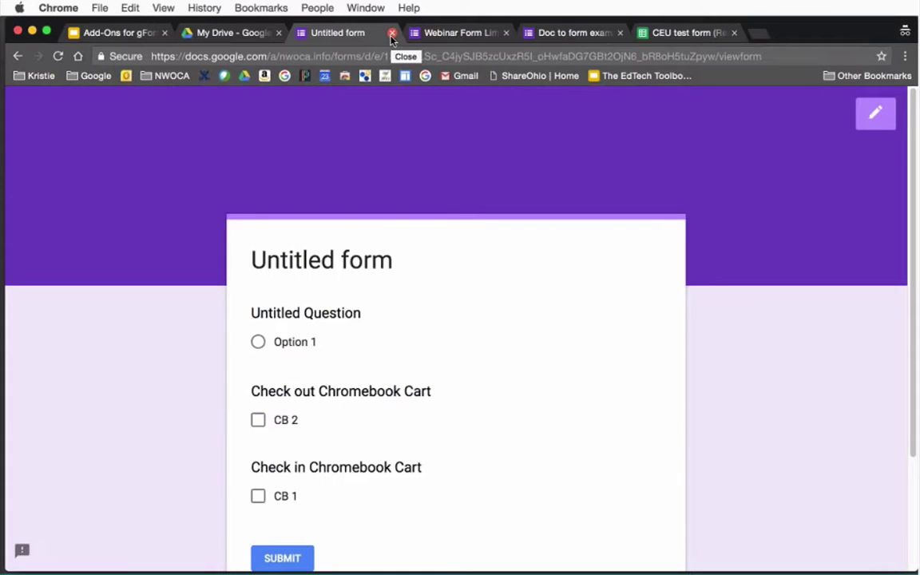
pyautogui.click(448, 34)
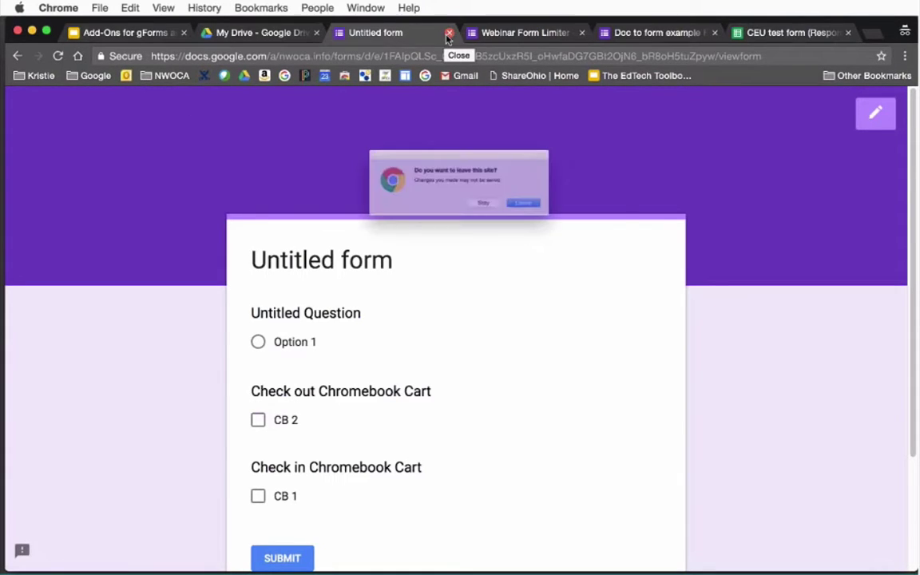
pyautogui.click(551, 214)
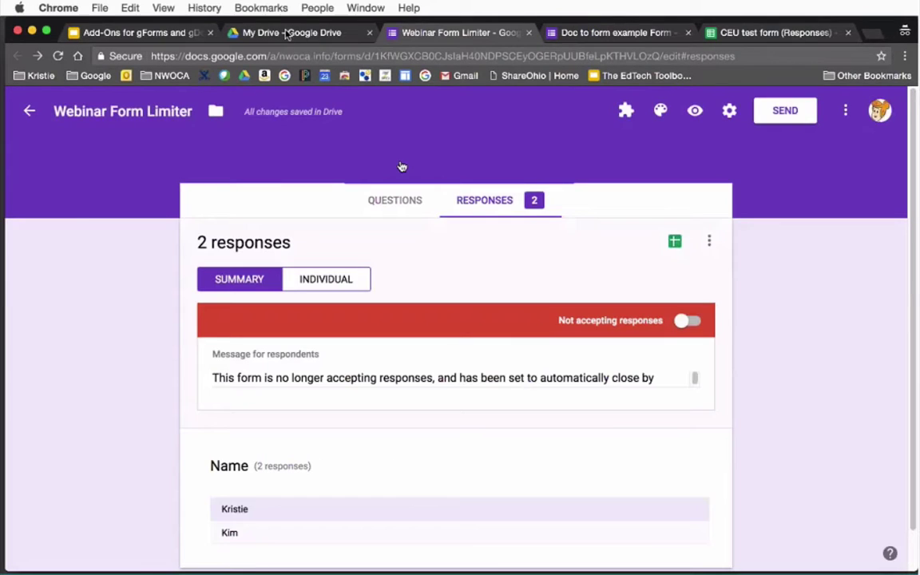
# Create another blank Google Form from My Drive.
pyautogui.click(288, 33)
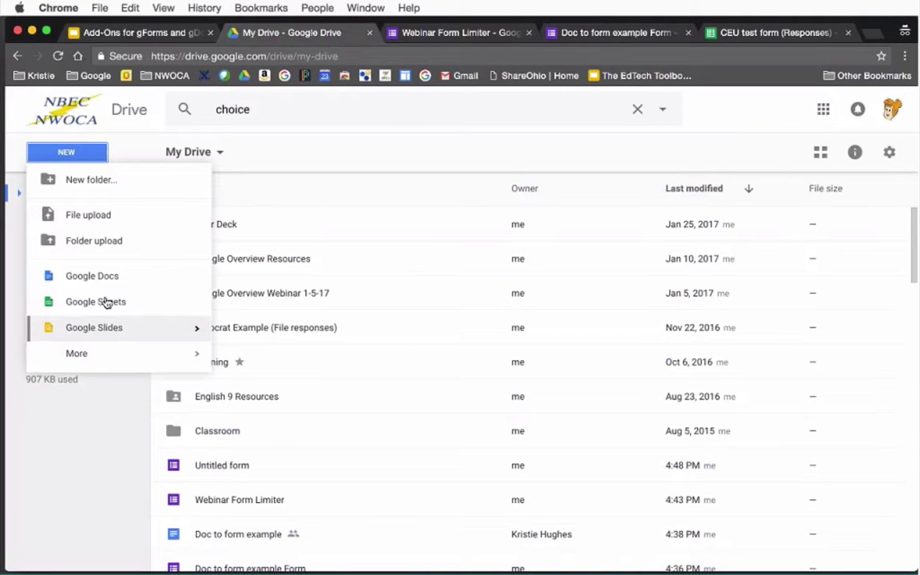
pyautogui.moveTo(109, 353)
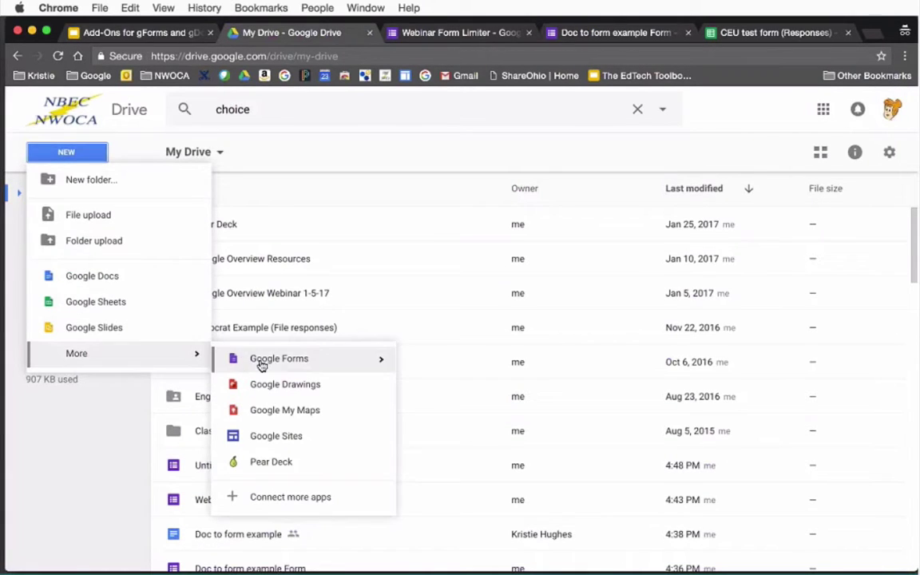
pyautogui.click(262, 362)
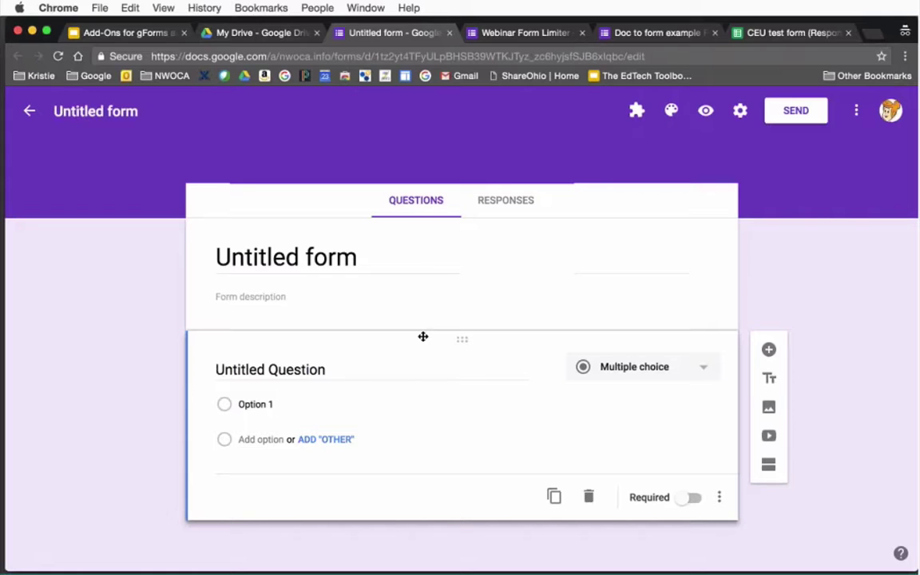
# Start recycling questions with formRecycler and select the "Doc to form example Form" as the source form.
pyautogui.click(637, 110)
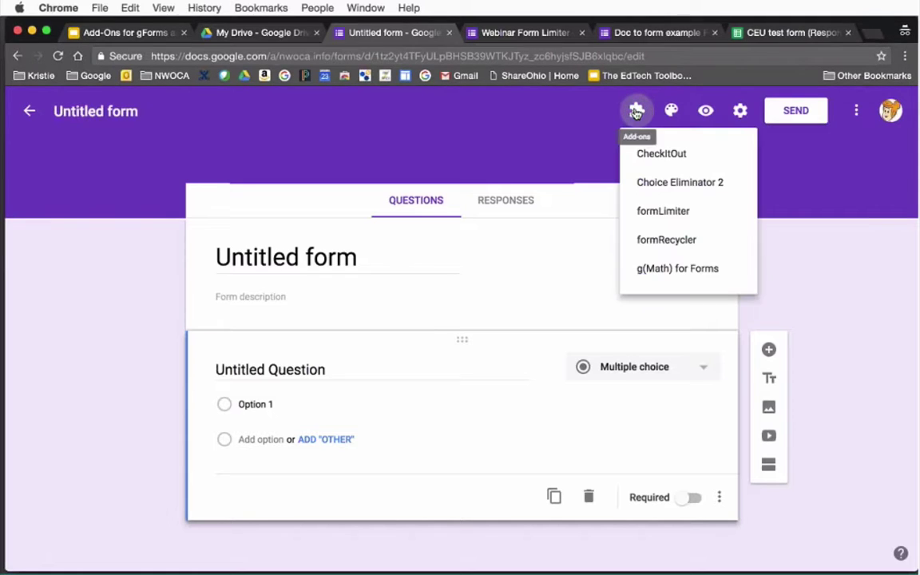
pyautogui.click(673, 246)
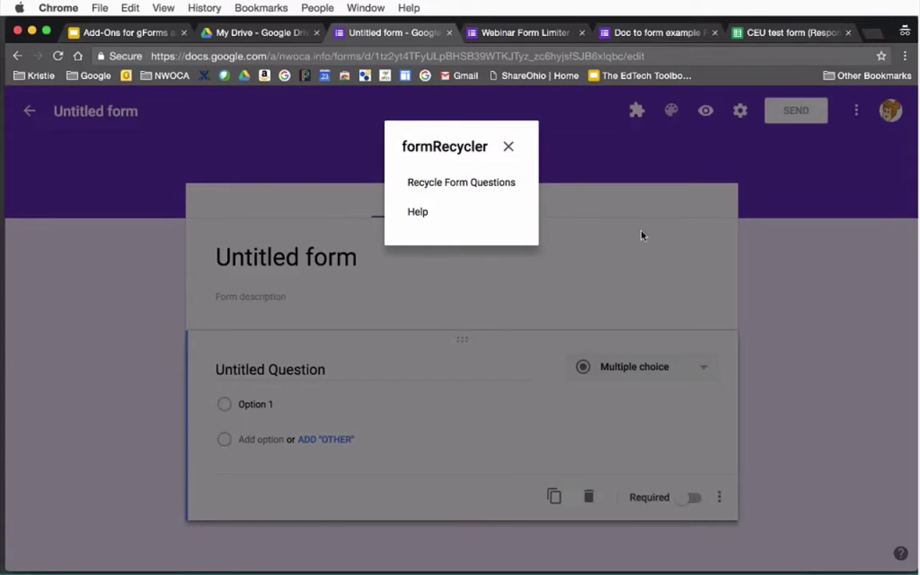
pyautogui.click(490, 183)
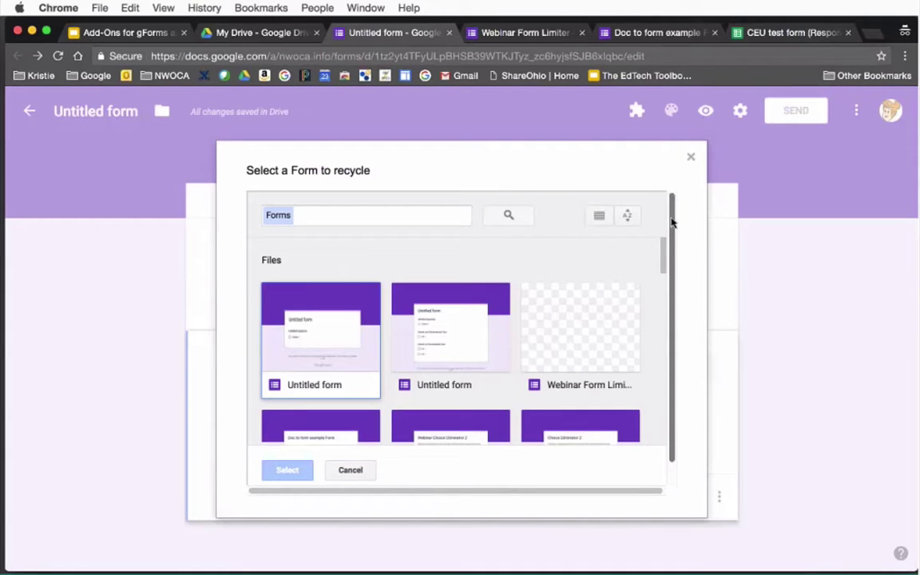
pyautogui.scroll(-1, 671, 225)
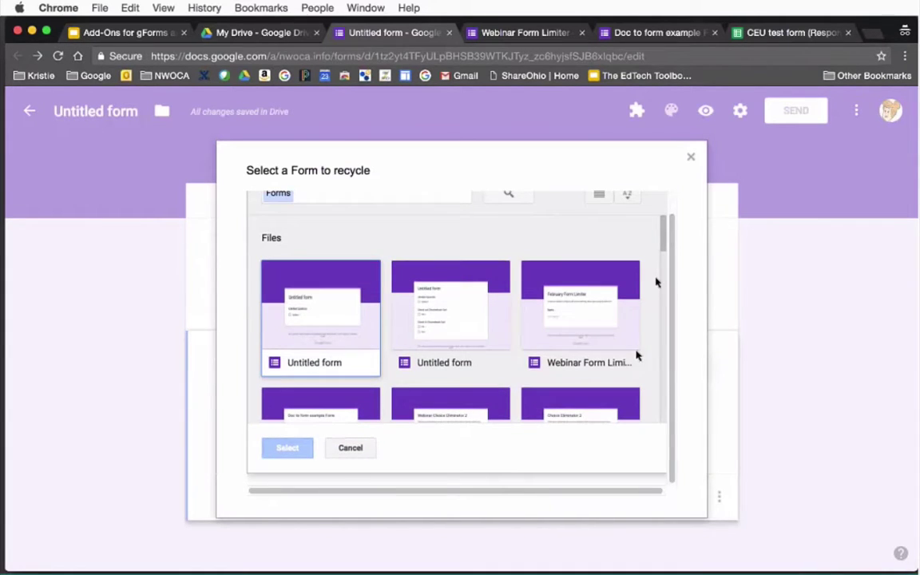
pyautogui.moveTo(662, 272); pyautogui.dragTo(660, 232)
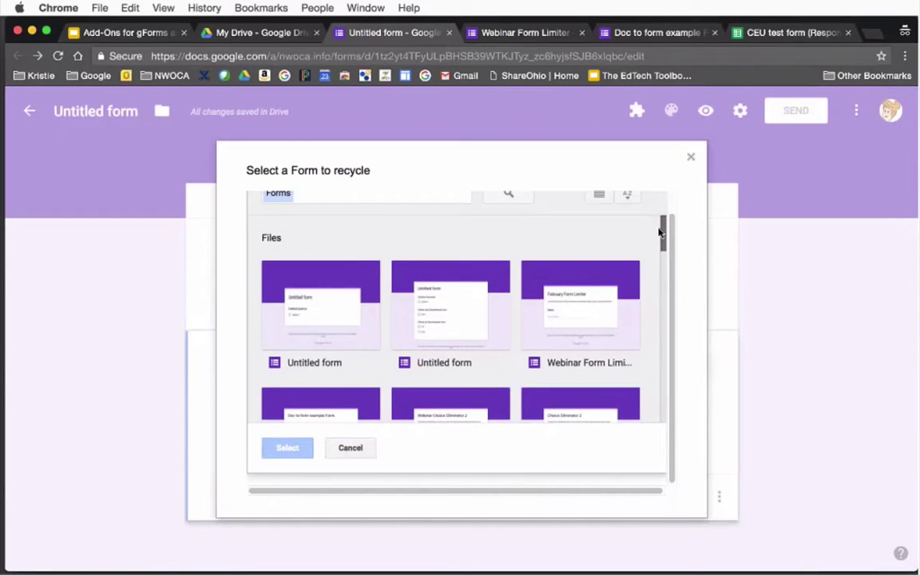
pyautogui.scroll(1, 670, 248)
pyautogui.click(353, 218)
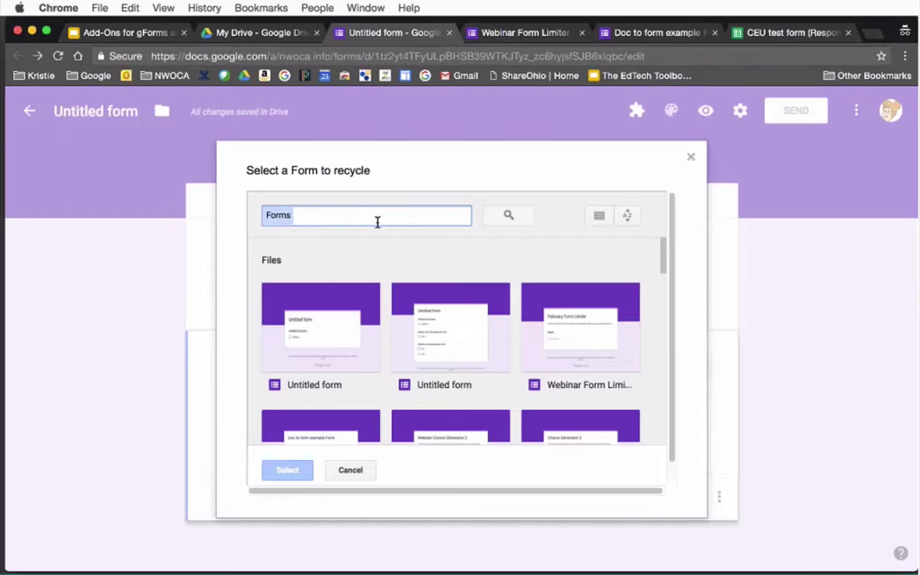
pyautogui.moveTo(664, 256); pyautogui.dragTo(663, 272)
pyautogui.scroll(-3, 640, 310)
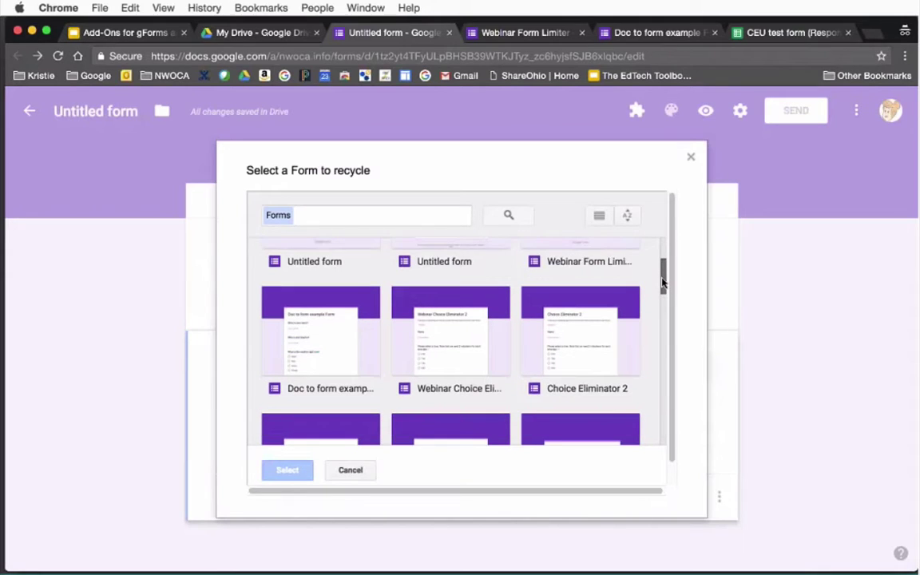
pyautogui.click(301, 320)
pyautogui.click(294, 477)
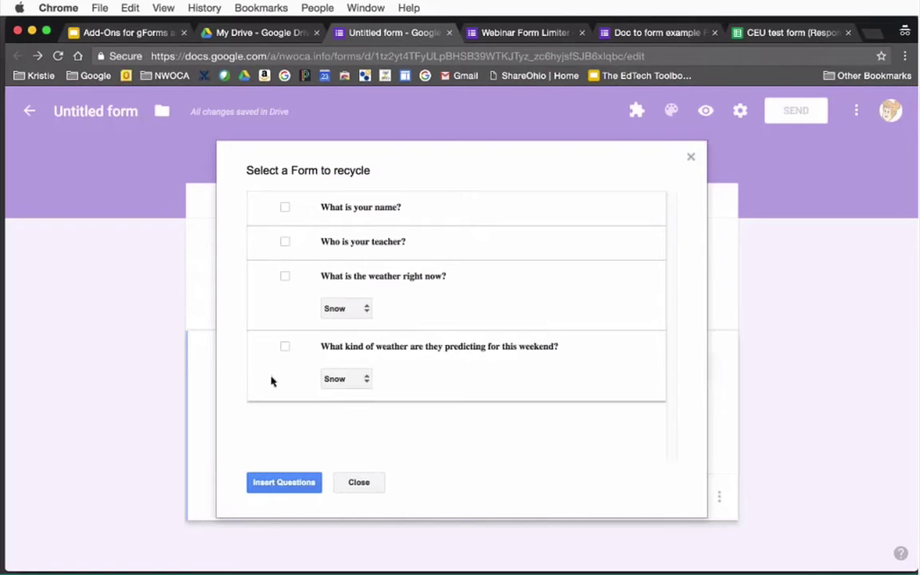
# Insert all four questions from the source form, covering name, teacher, current weather and weekend weather, into the untitled form.
pyautogui.click(285, 209)
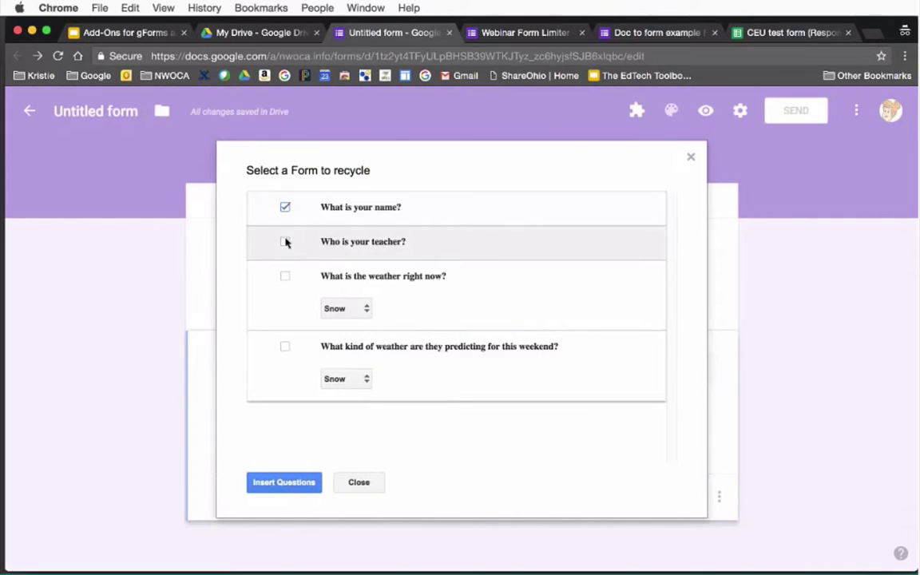
pyautogui.click(286, 241)
pyautogui.click(284, 276)
pyautogui.click(285, 348)
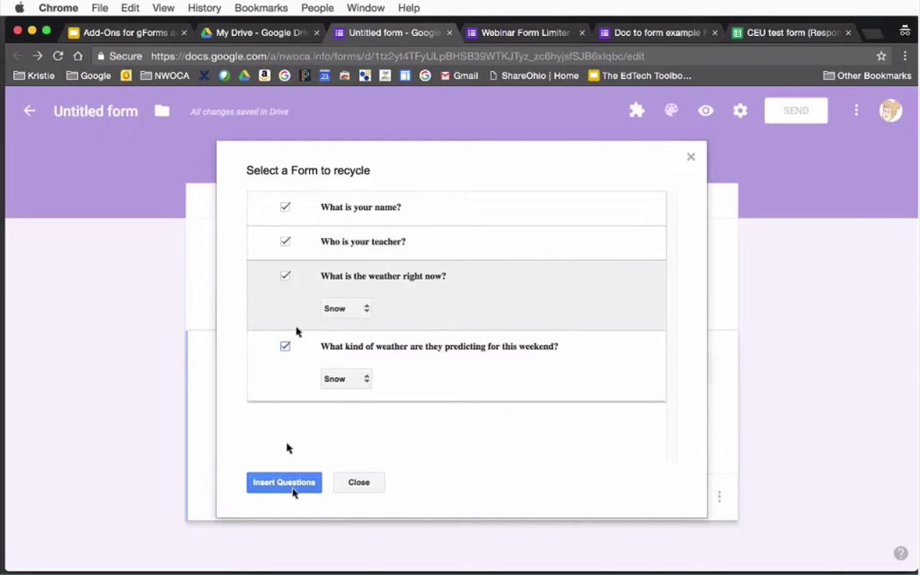
pyautogui.click(291, 483)
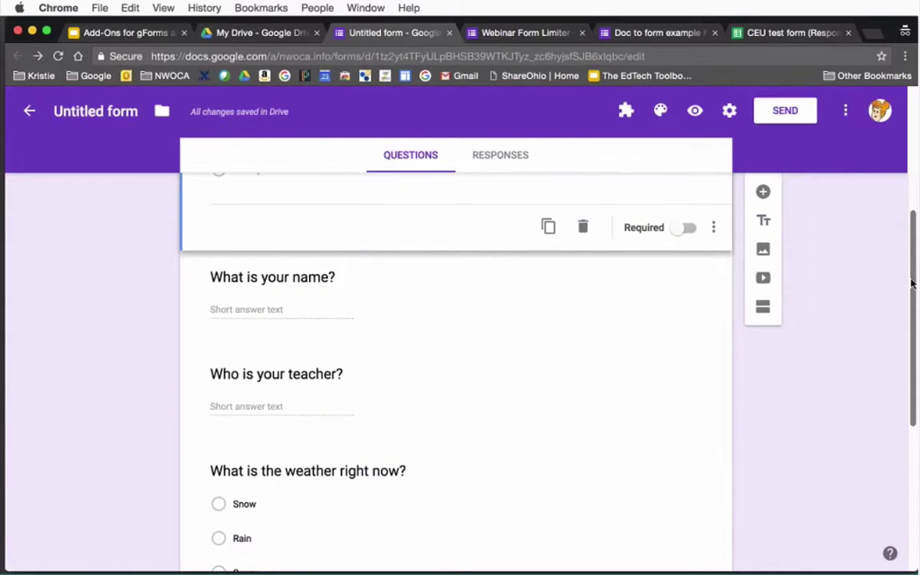
# Try to recycle questions from the g(Math) for Forms example with formRecycler, and dismiss the question picker.
pyautogui.moveTo(912, 282); pyautogui.dragTo(895, 148)
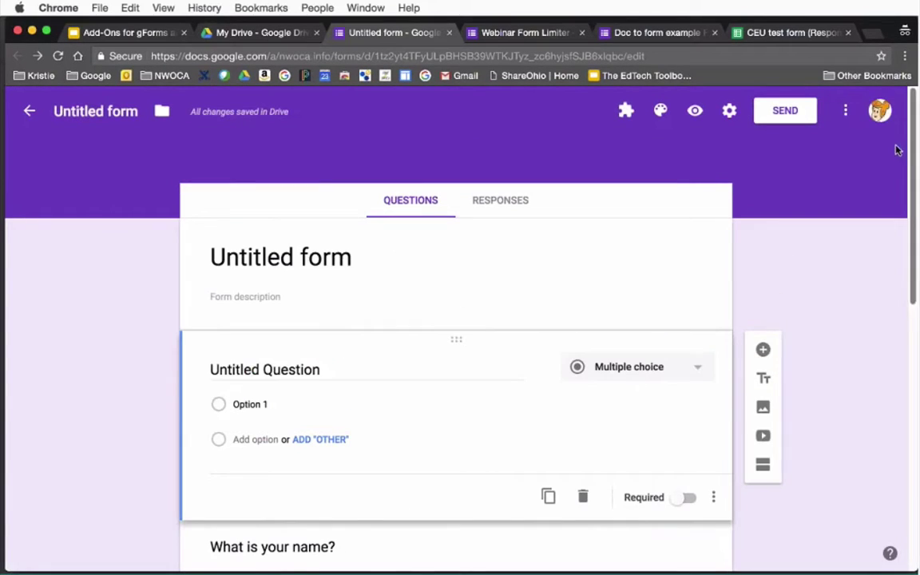
pyautogui.click(627, 113)
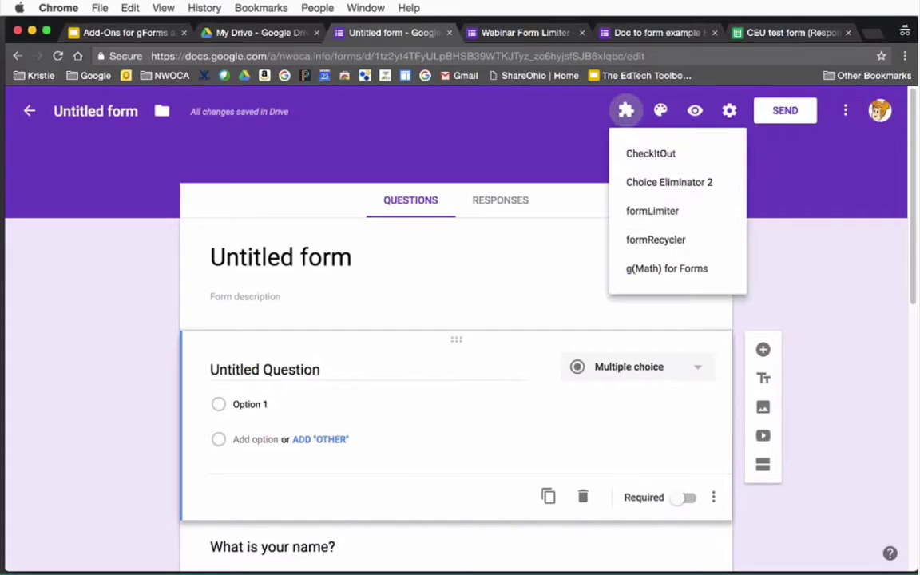
pyautogui.click(671, 239)
pyautogui.click(497, 183)
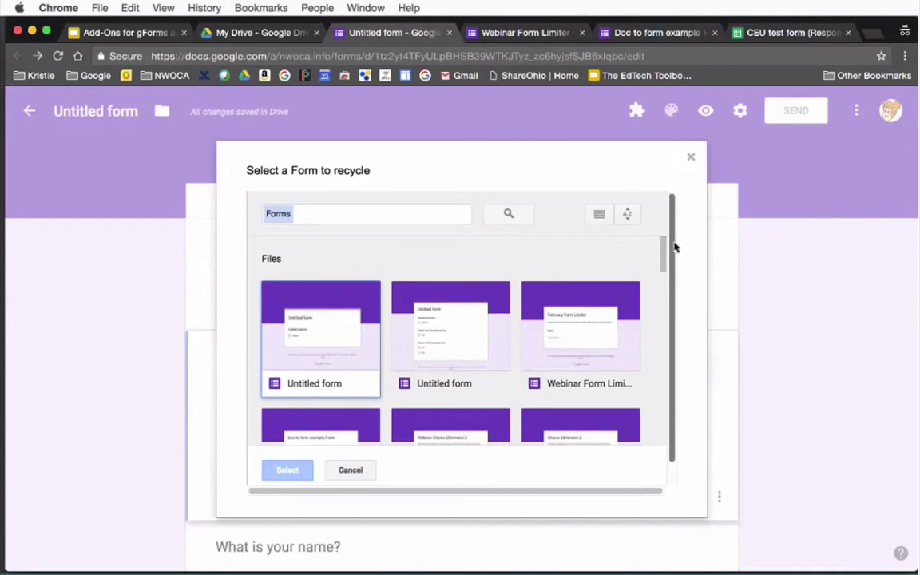
pyautogui.scroll(-1, 675, 260)
pyautogui.scroll(-6, 659, 280)
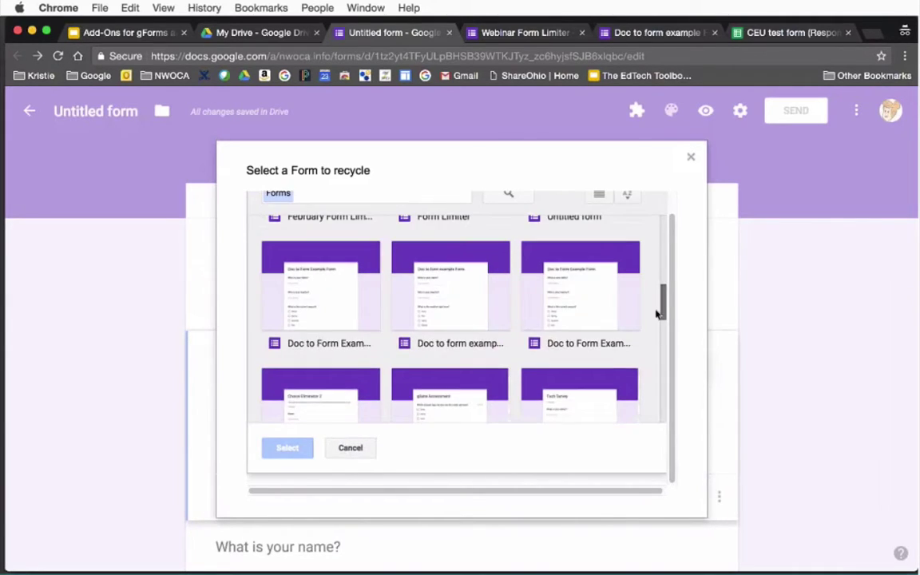
pyautogui.scroll(-4, 657, 314)
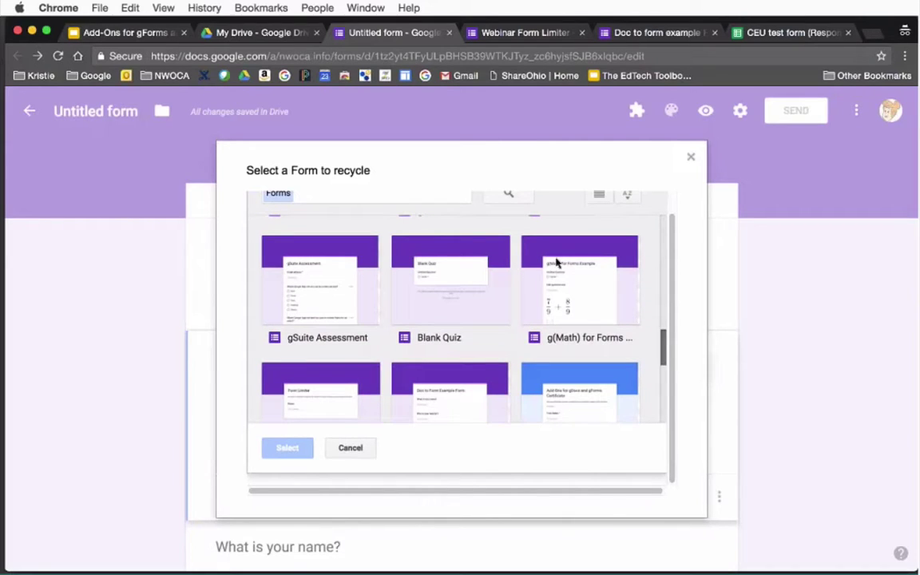
pyautogui.click(532, 267)
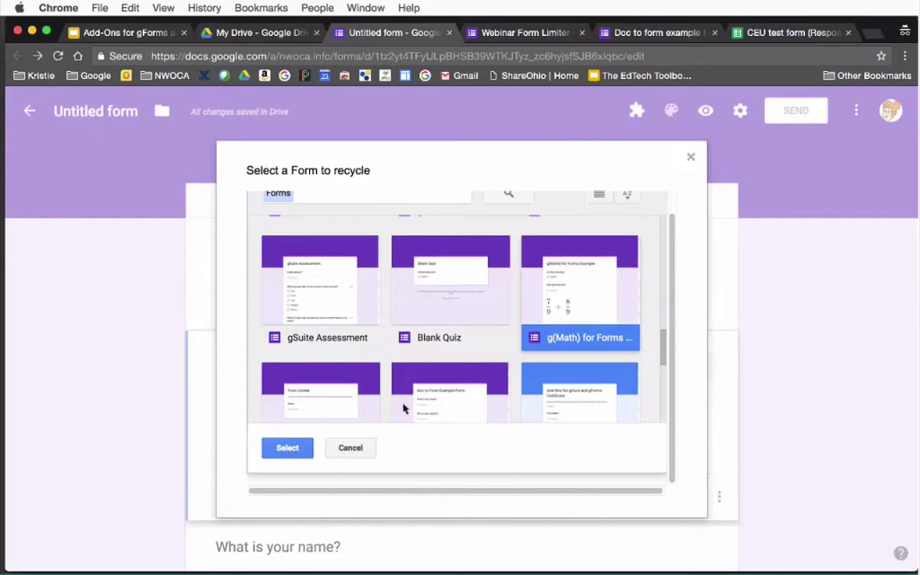
pyautogui.click(296, 452)
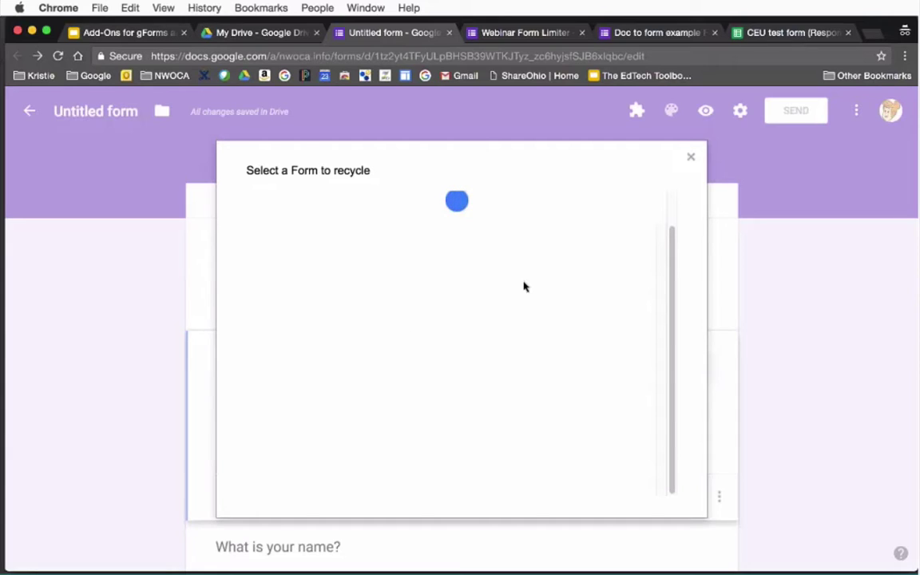
pyautogui.click(690, 156)
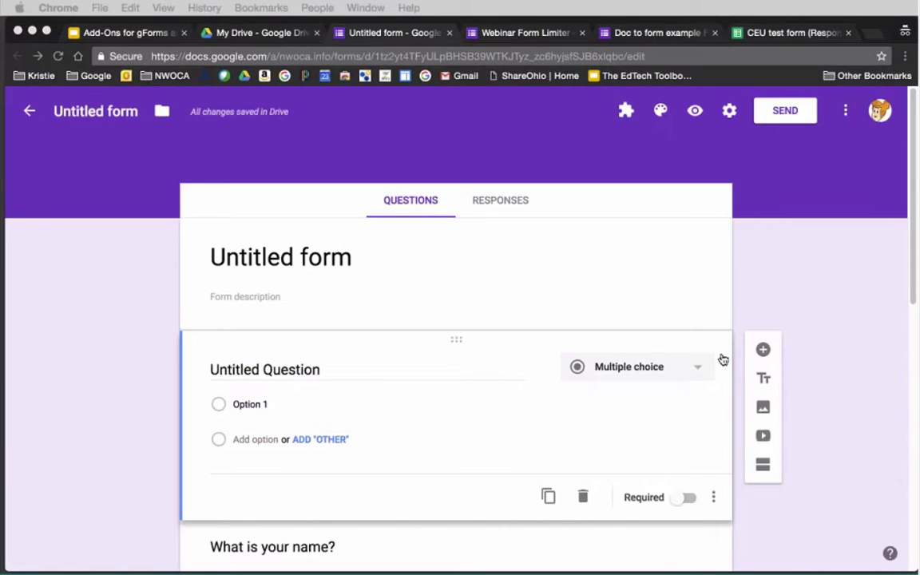
# Close the untitled form and switch to the CEU test form (Responses) spreadsheet.
pyautogui.click(914, 298)
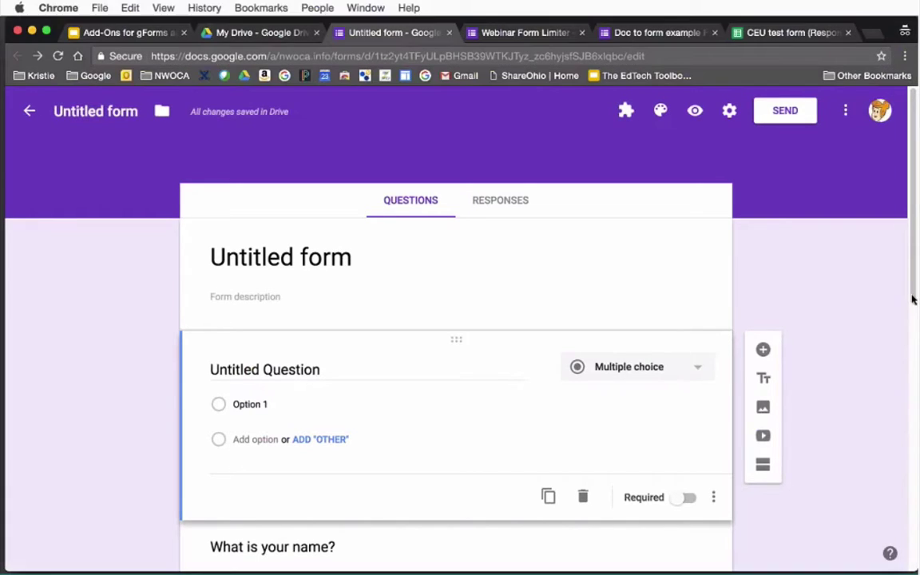
pyautogui.scroll(-1, 914, 303)
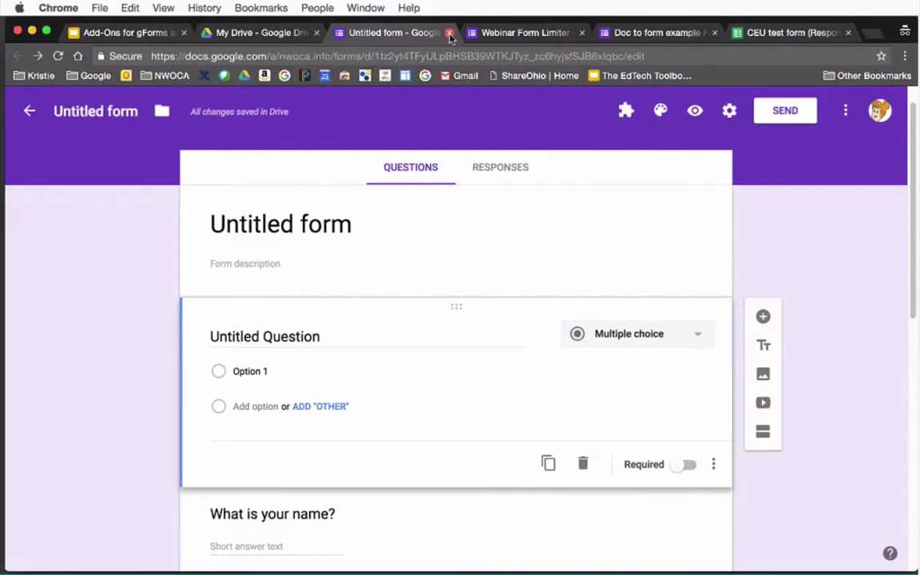
pyautogui.click(449, 32)
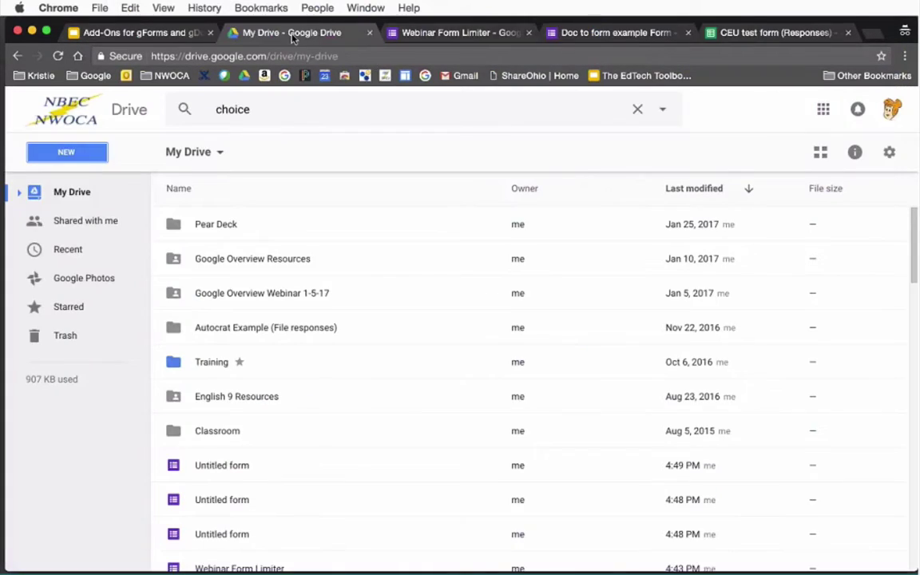
pyautogui.click(756, 32)
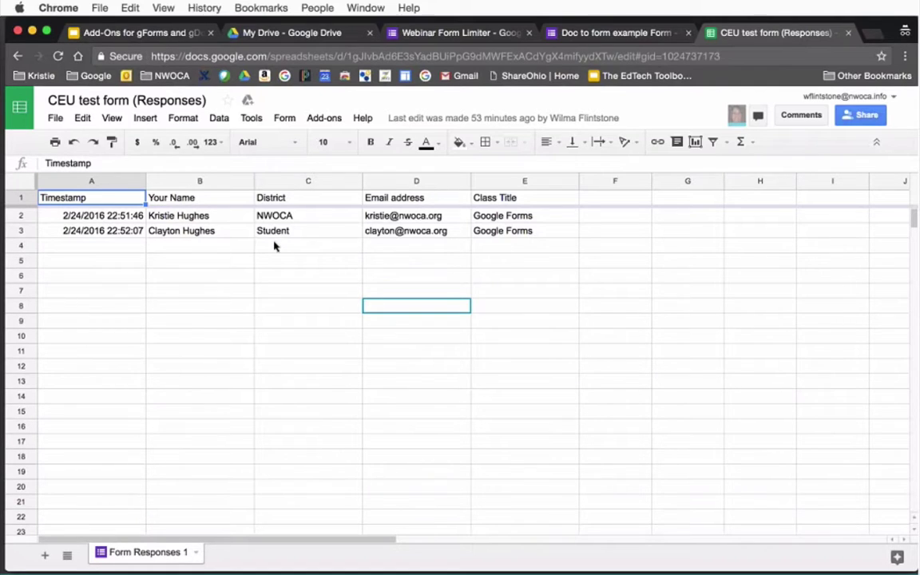
# Launch autoCrat in the responses spreadsheet, create a new merge job named CEU and proceed to the template choice.
pyautogui.click(324, 118)
pyautogui.moveTo(349, 149)
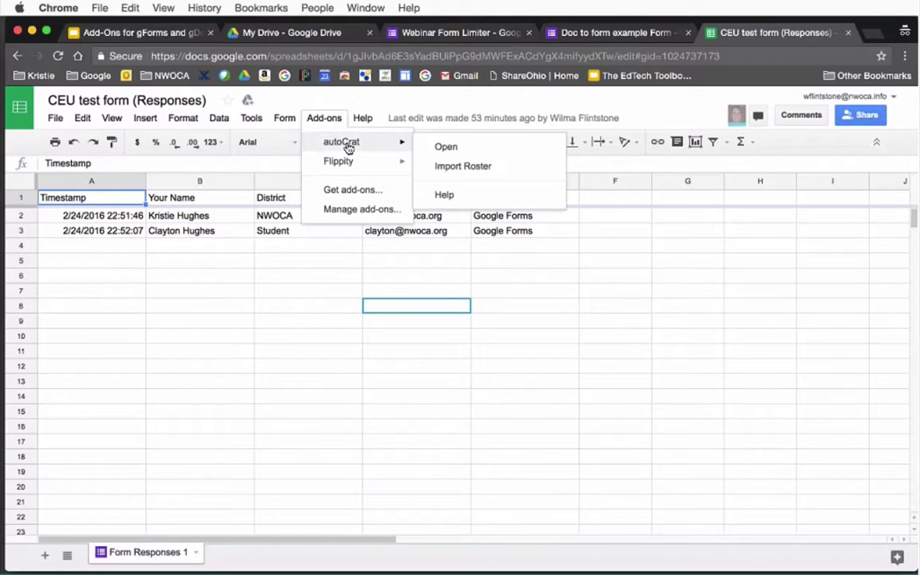
pyautogui.click(444, 147)
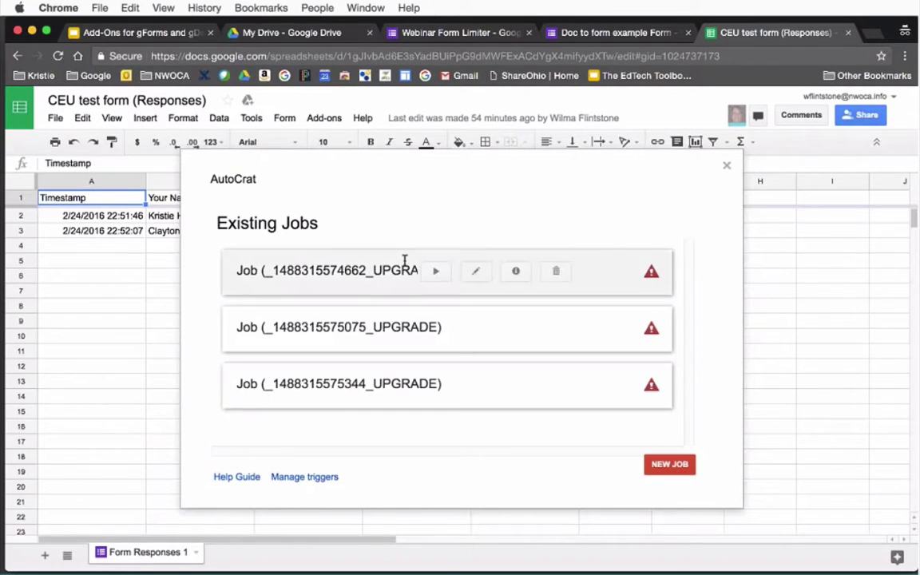
pyautogui.moveTo(515, 277)
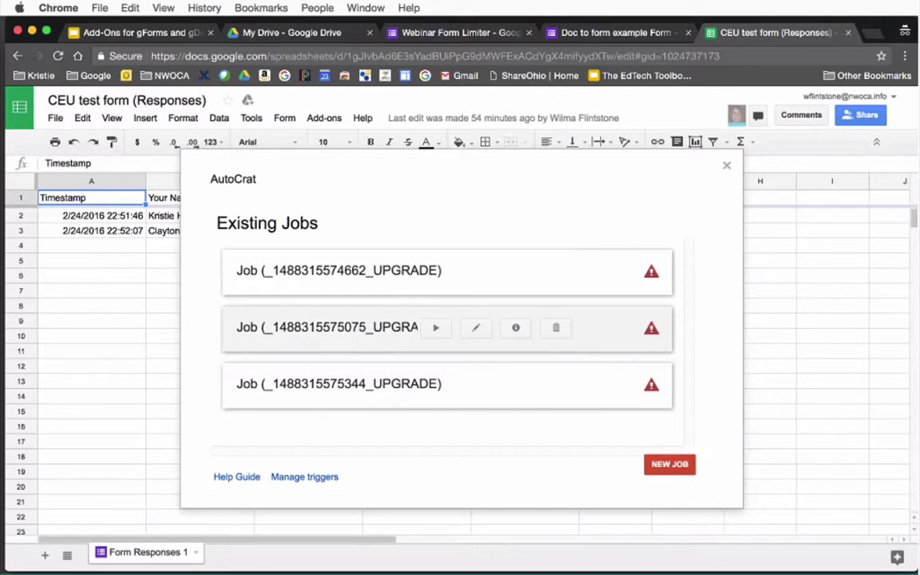
pyautogui.click(674, 465)
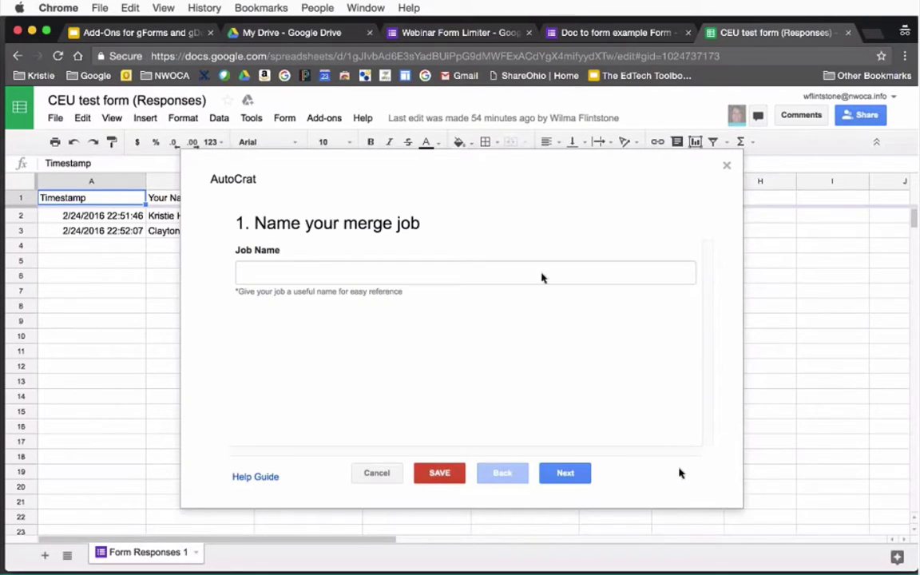
pyautogui.click(540, 271)
pyautogui.write('CEU')
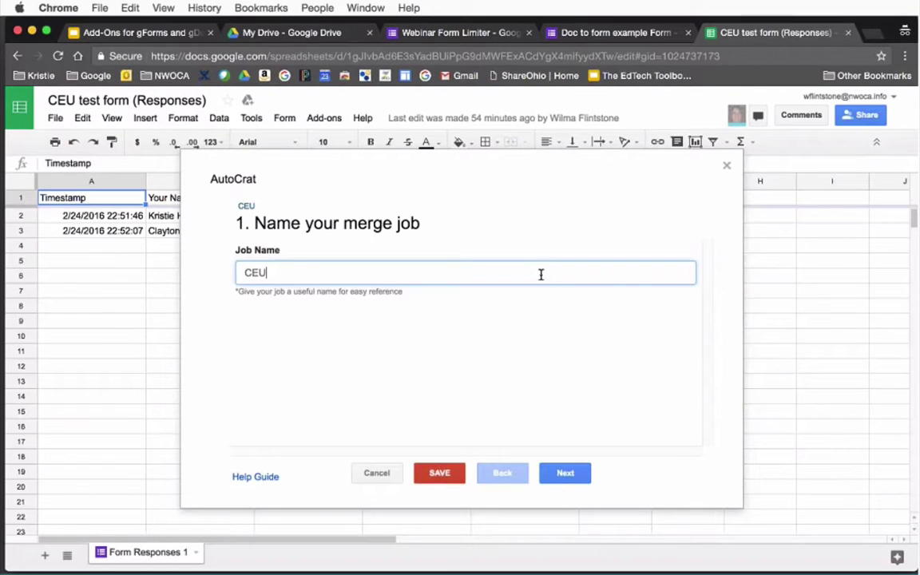
pyautogui.click(561, 477)
# Try to save the CEU merge job before choosing a template.
pyautogui.write('CEU')
pyautogui.click(444, 473)
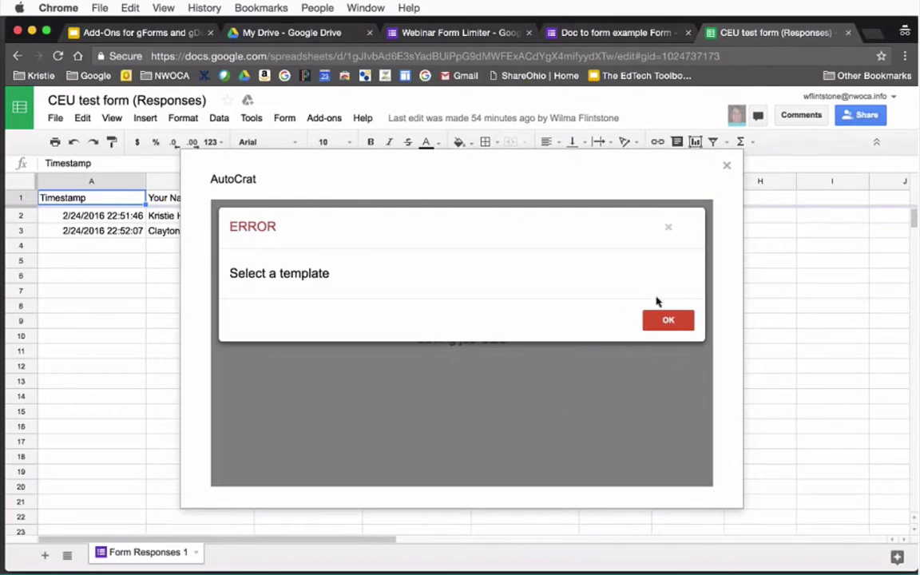
pyautogui.click(669, 320)
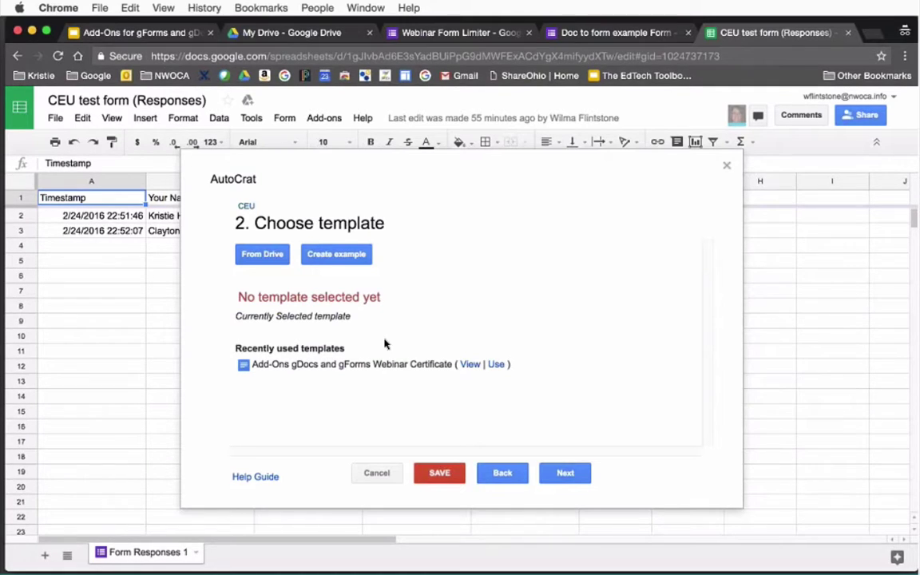
# Preview the recently used "Add-Ons gDocs and gForms Webinar Certificate" document, close it and use it as the CEU job's template.
pyautogui.click(471, 366)
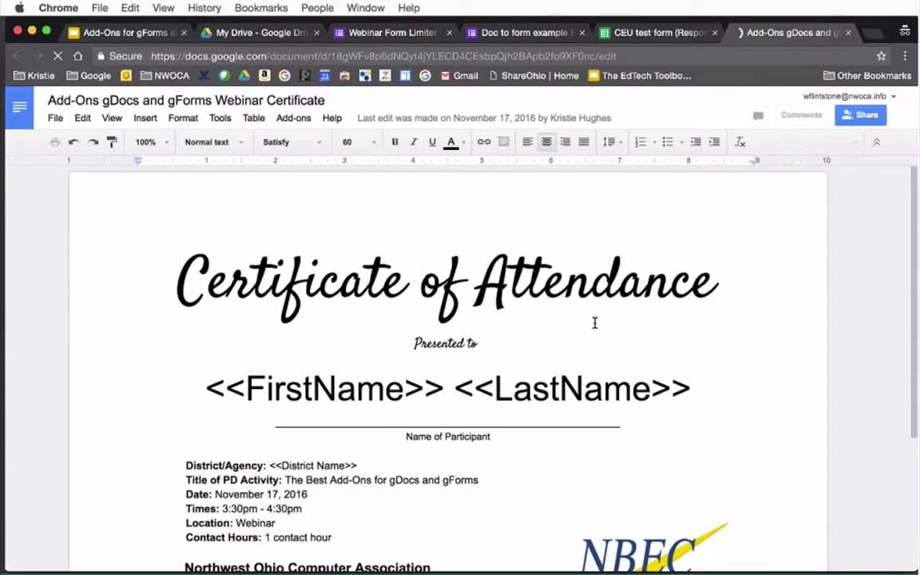
pyautogui.scroll(-3, 916, 225)
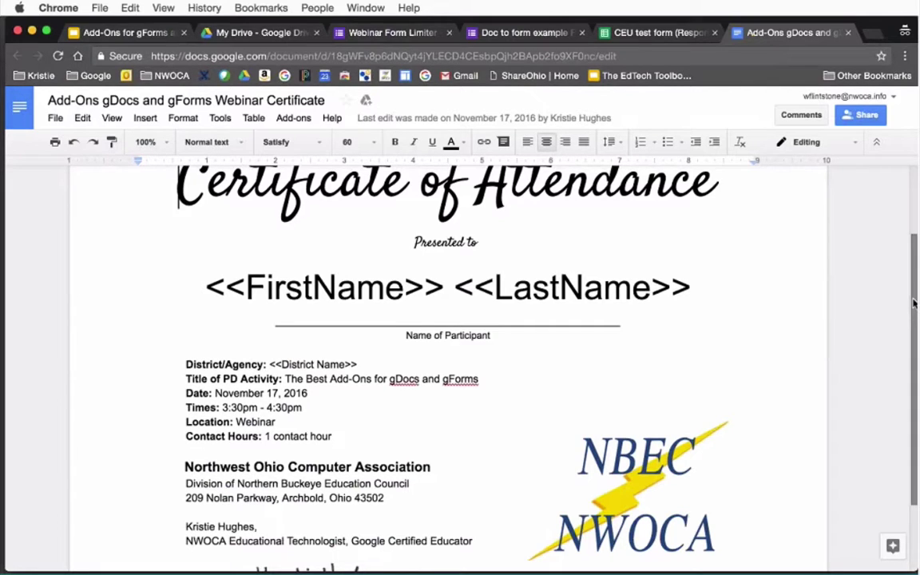
pyautogui.moveTo(914, 303); pyautogui.dragTo(910, 208)
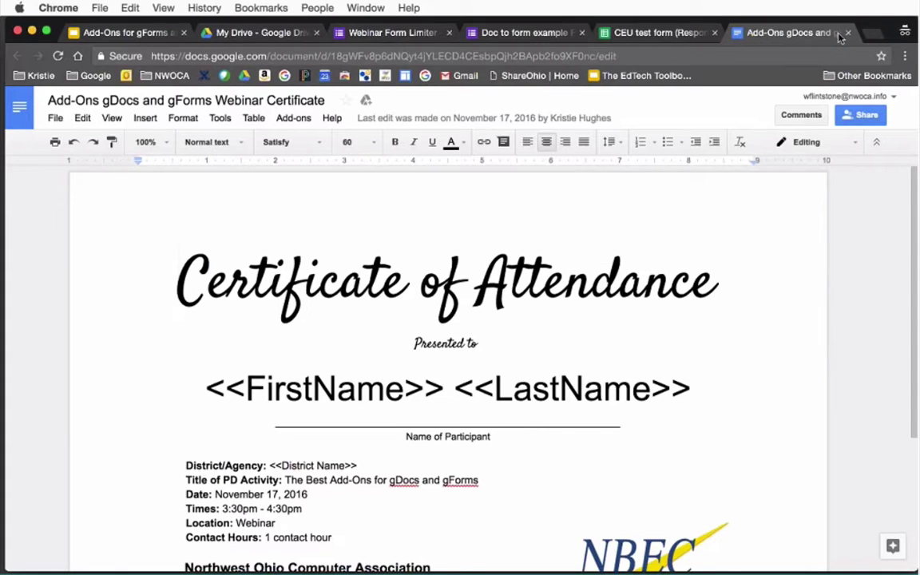
pyautogui.click(847, 32)
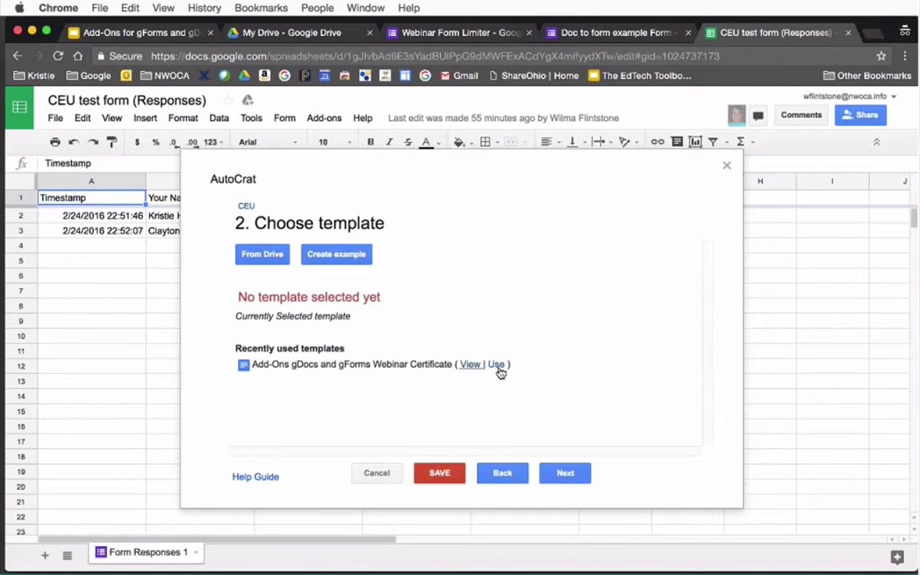
pyautogui.click(499, 369)
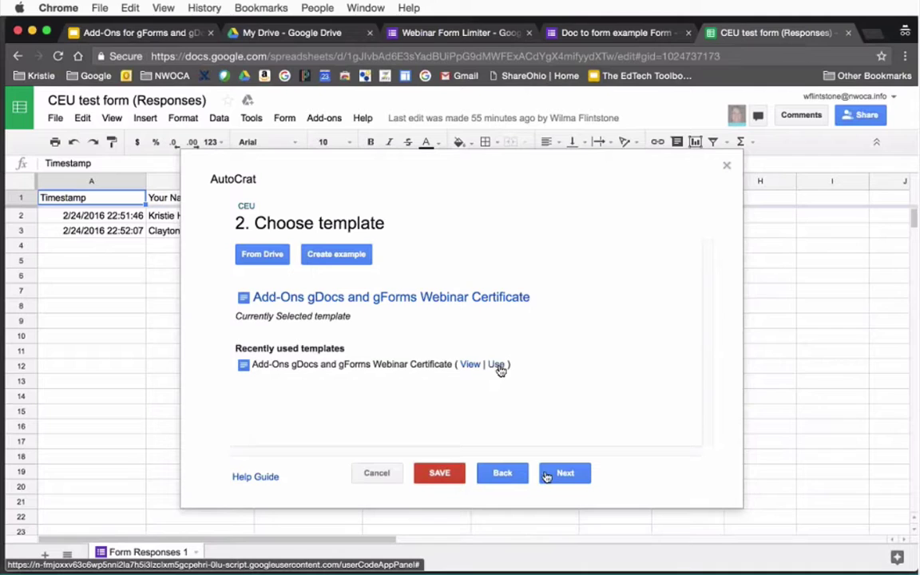
# Map the template's FirstName tag to the Your Name column and the District Name tag to the District column.
pyautogui.click(559, 474)
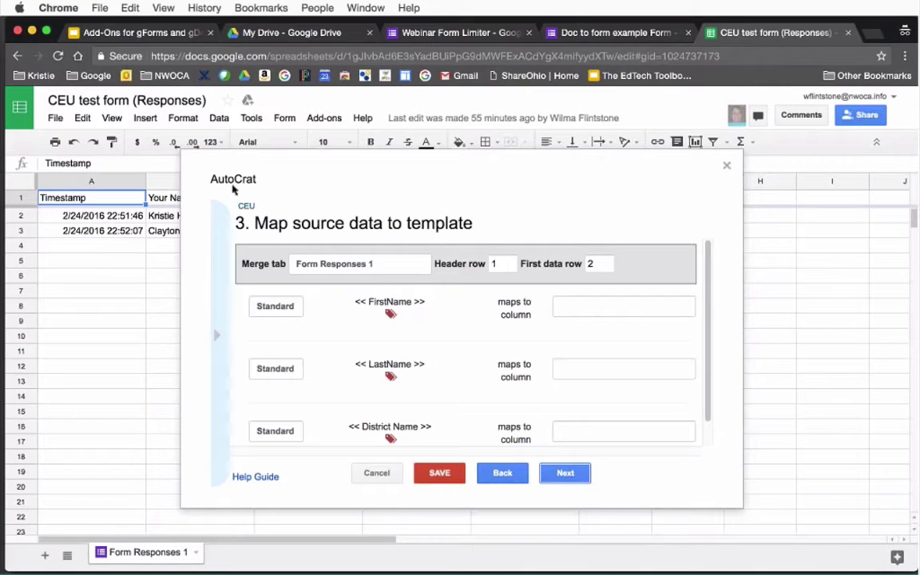
pyautogui.moveTo(274, 176); pyautogui.dragTo(212, 179)
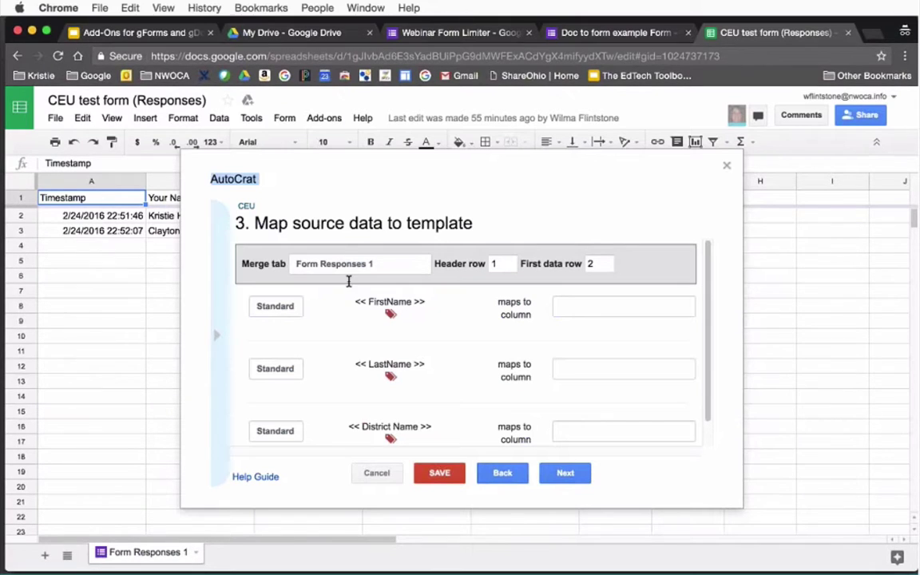
pyautogui.click(626, 318)
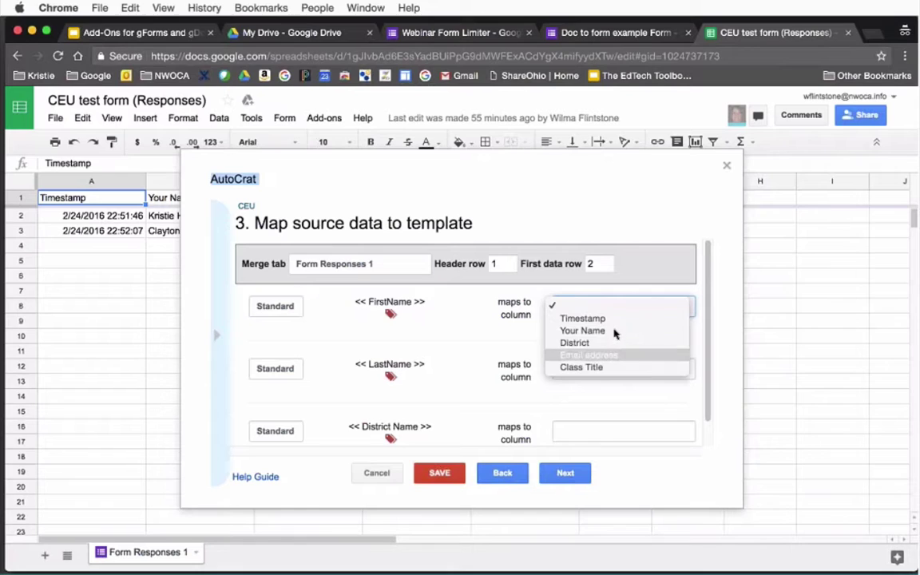
pyautogui.press('Escape')
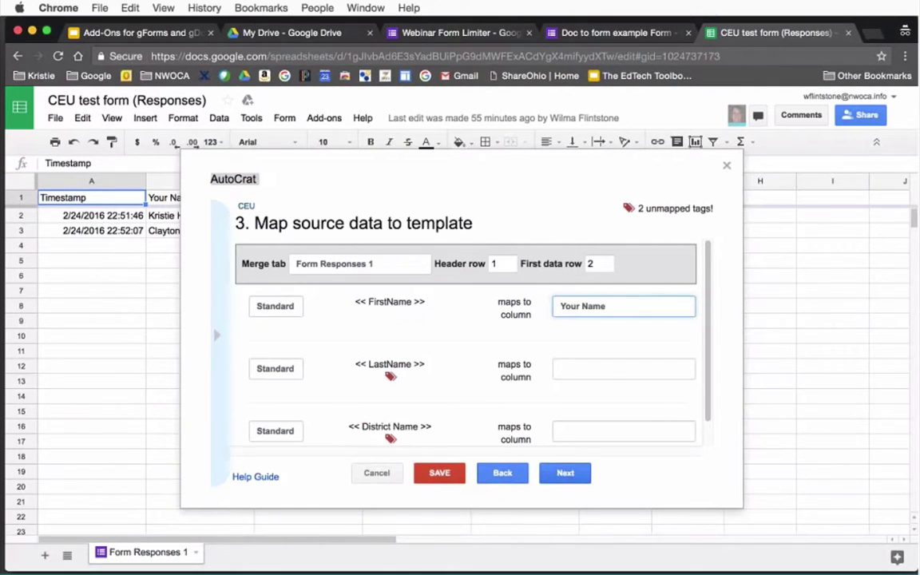
pyautogui.click(607, 431)
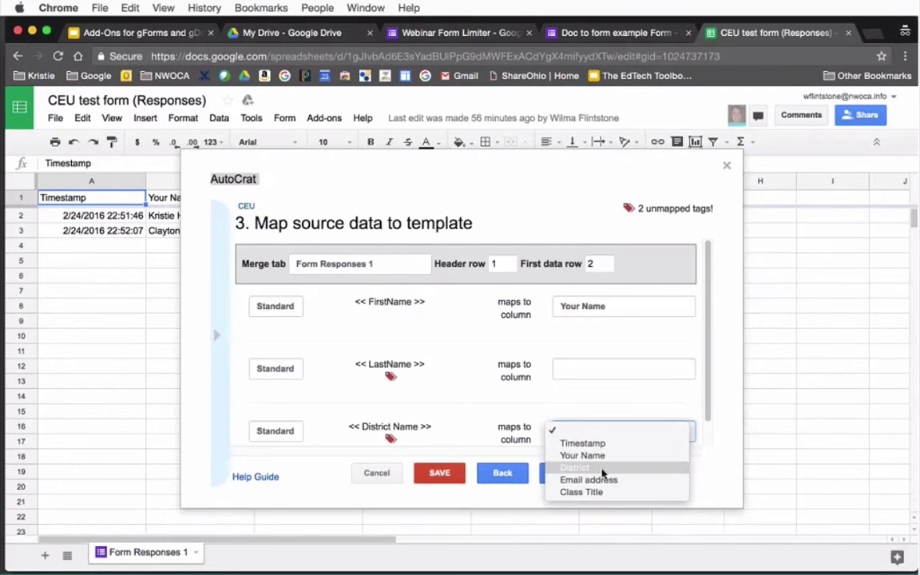
pyautogui.click(607, 468)
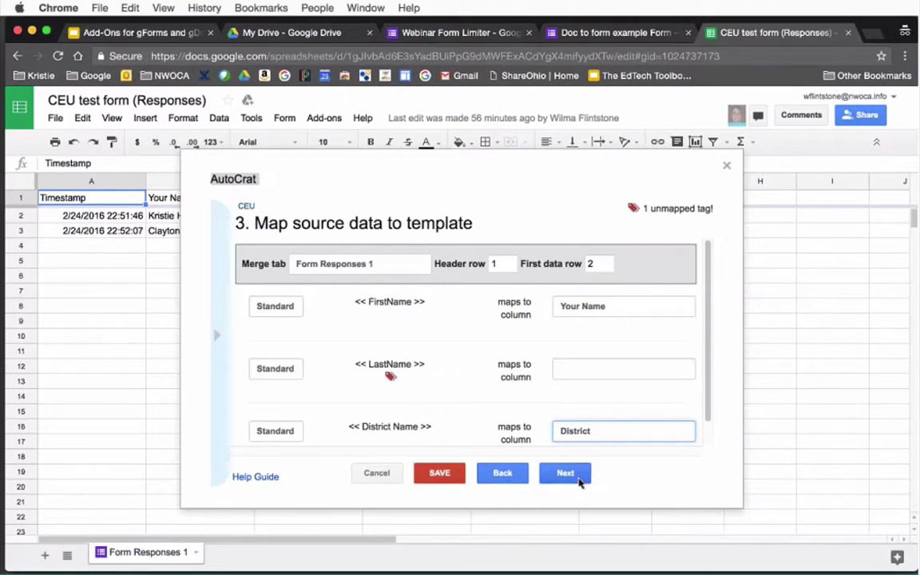
# Accept the tag mapping and set the CEU job's output file type to PDF.
pyautogui.click(578, 477)
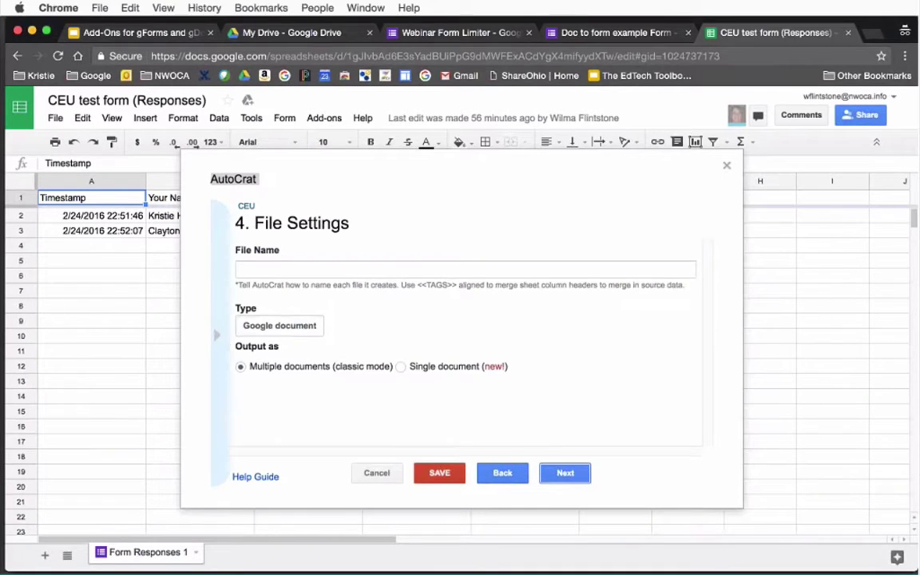
pyautogui.click(305, 326)
pyautogui.click(300, 339)
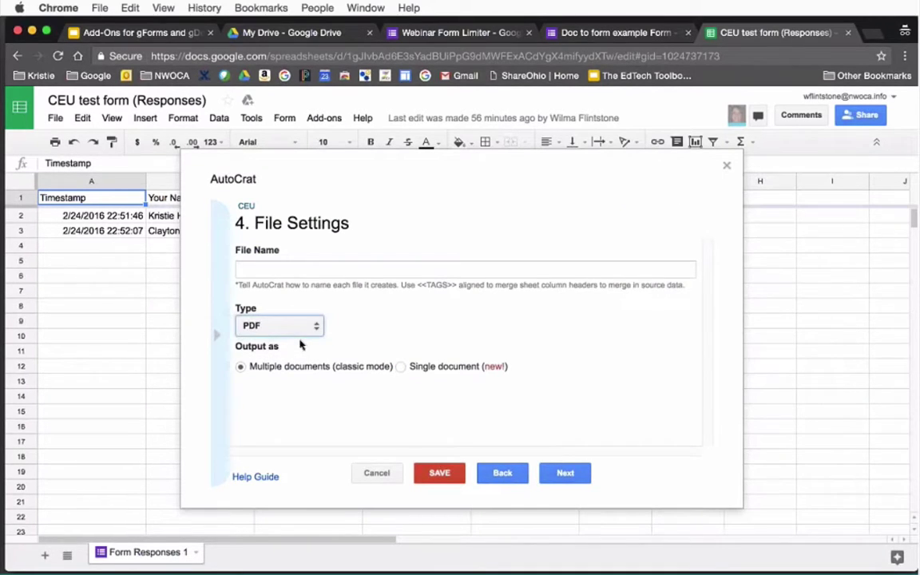
# Skip the remaining optional settings up to document sharing and turn sharing of the merged documents on.
pyautogui.click(580, 476)
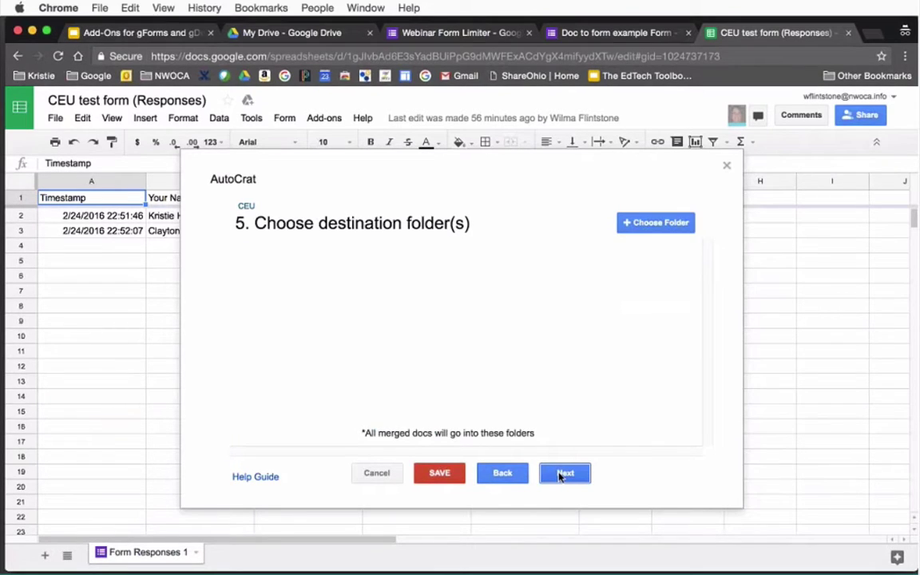
pyautogui.click(561, 475)
pyautogui.click(561, 475)
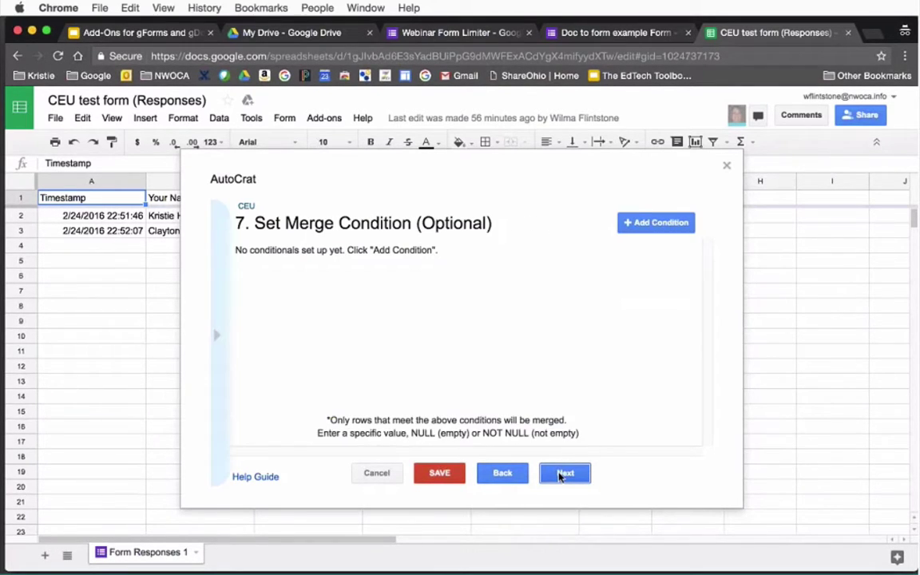
pyautogui.click(563, 475)
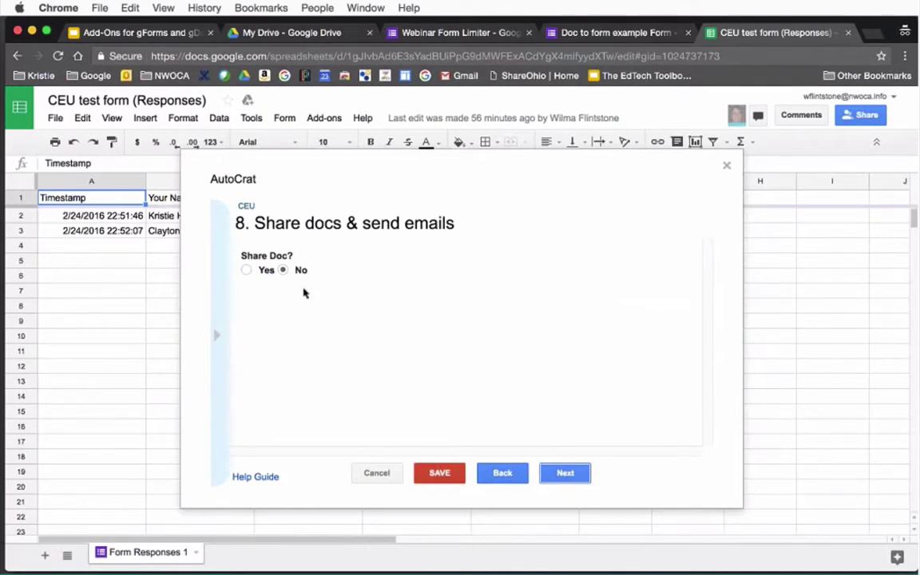
pyautogui.click(246, 270)
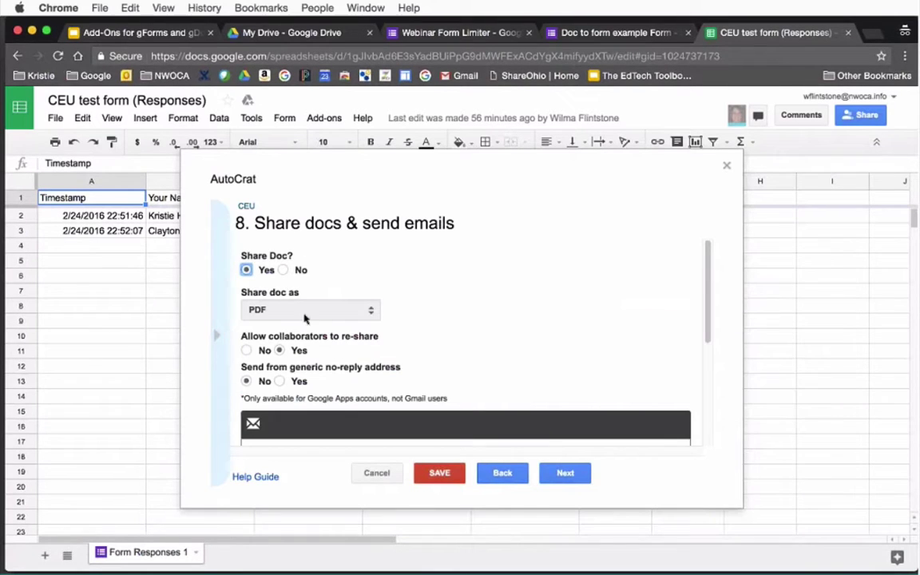
# View the merge tags available for the sharing email's To field, then close autoCrat without saving the job.
pyautogui.moveTo(704, 285); pyautogui.dragTo(712, 359)
pyautogui.click(396, 303)
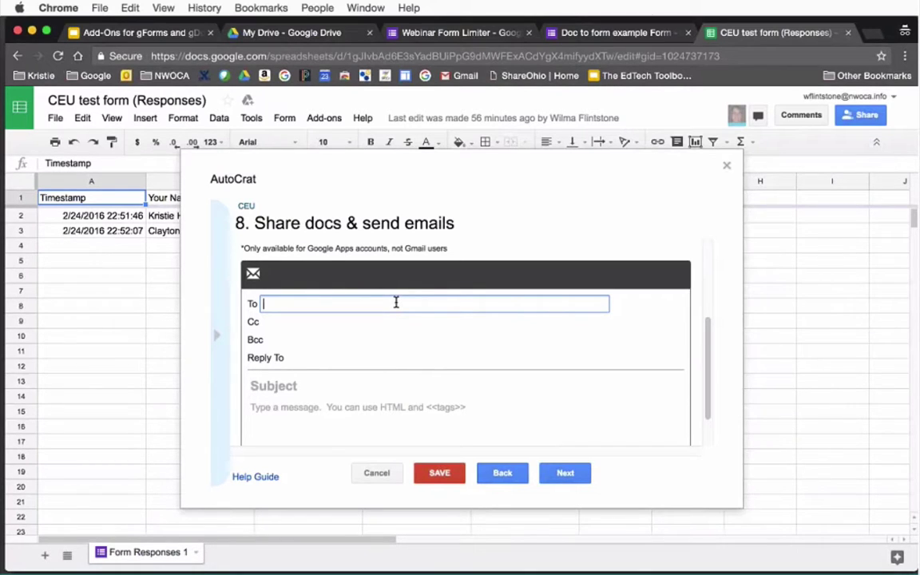
pyautogui.click(216, 335)
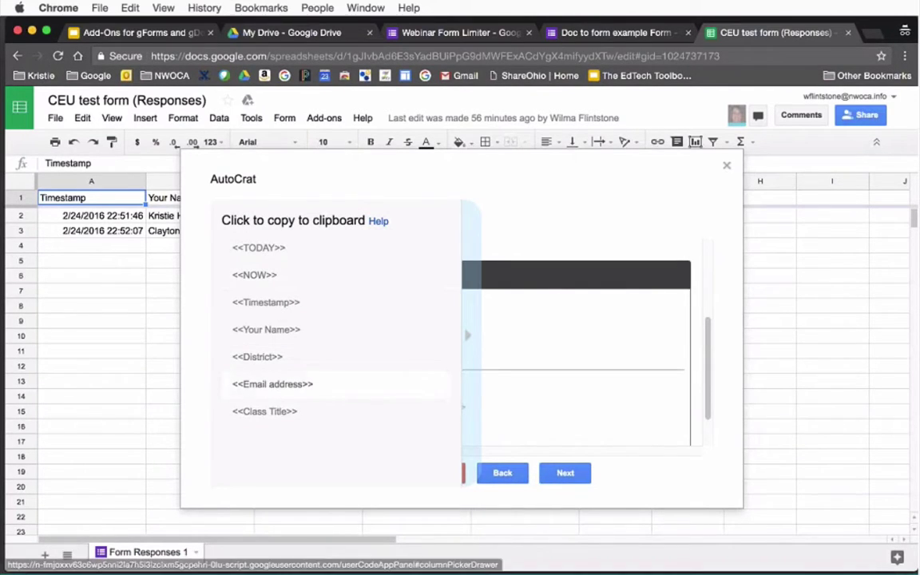
pyautogui.click(468, 335)
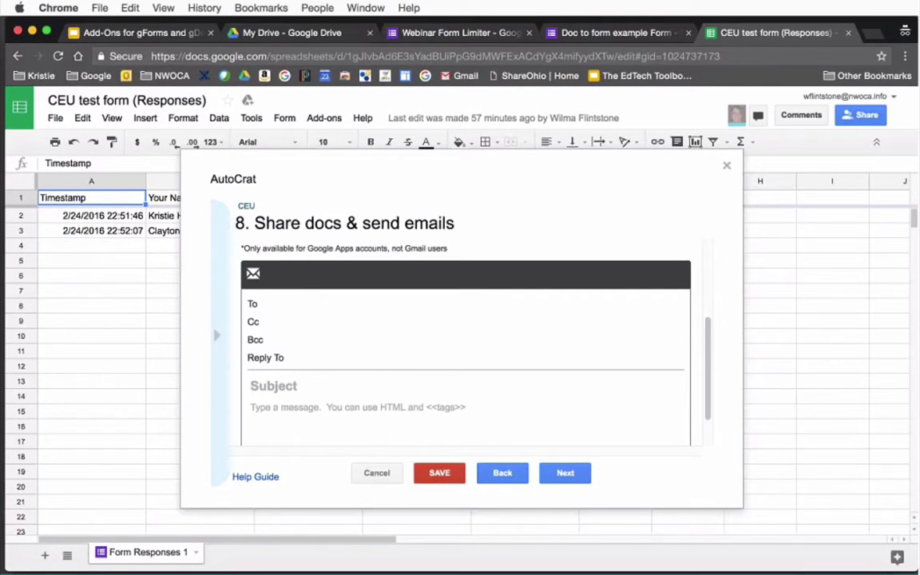
pyautogui.click(726, 167)
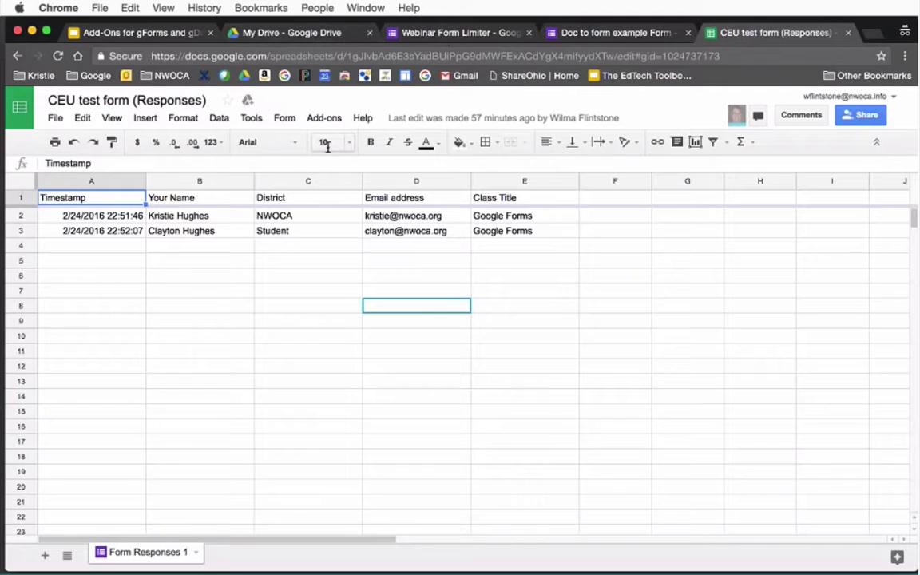
# Create a new blank spreadsheet and open Flippity's template picker in it.
pyautogui.click(56, 117)
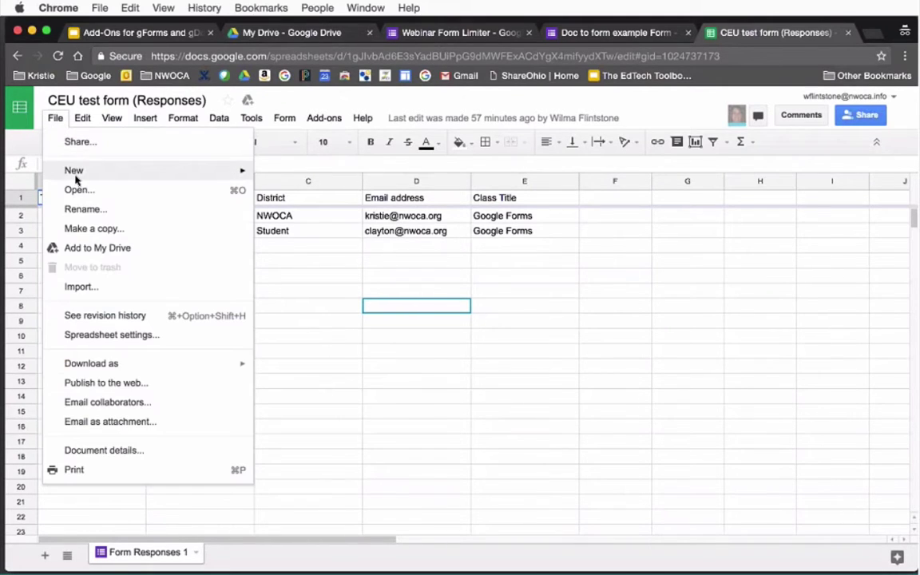
pyautogui.moveTo(76, 176)
pyautogui.click(283, 203)
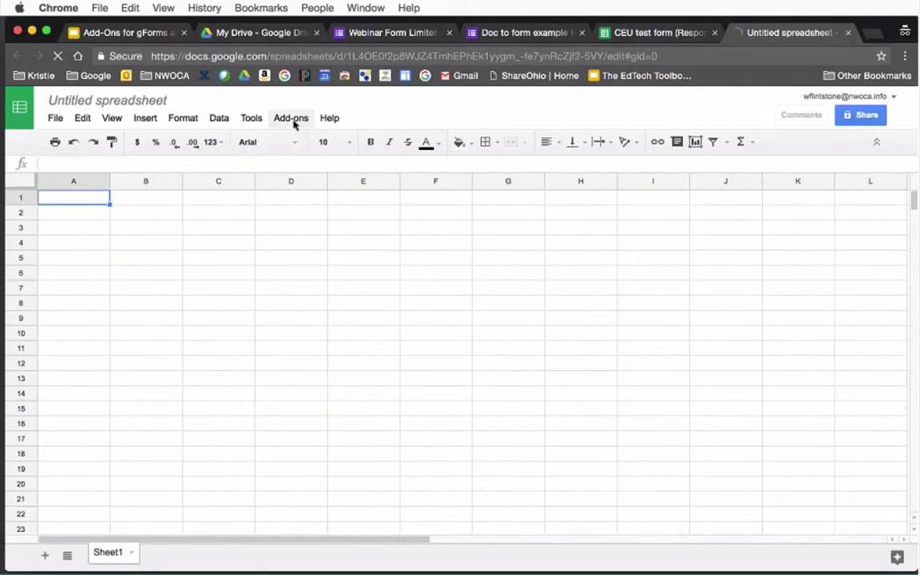
pyautogui.click(293, 120)
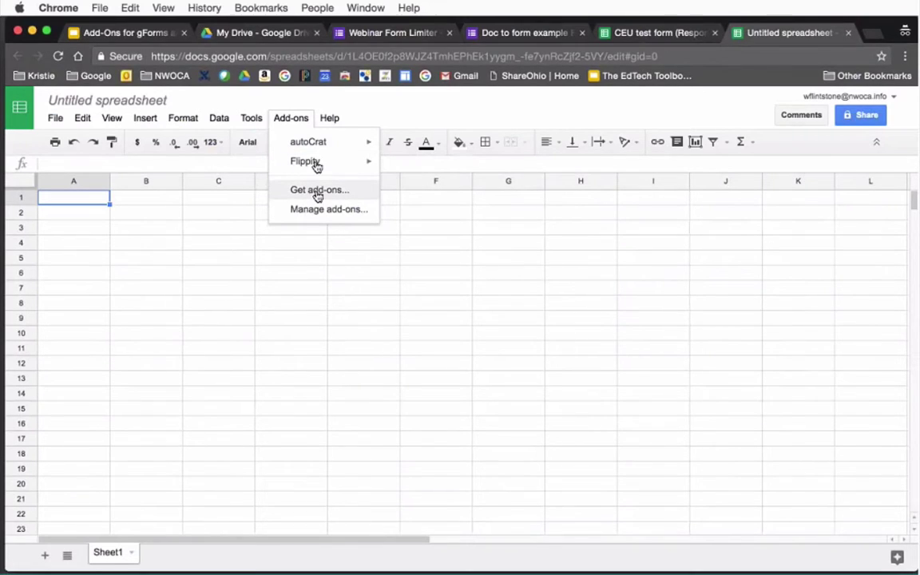
pyautogui.moveTo(317, 164)
pyautogui.click(420, 165)
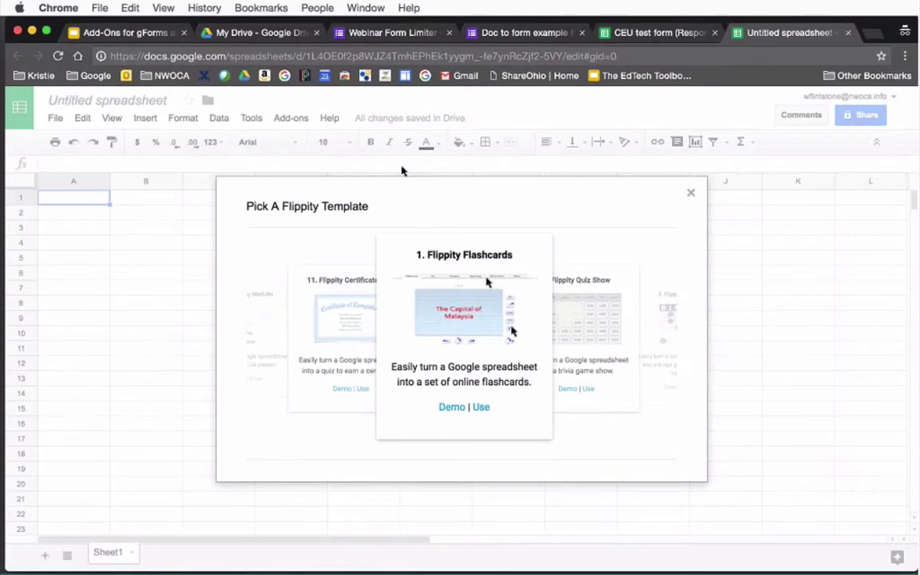
# Browse the Flippity templates, apply the Quiz Show template to the spreadsheet and dismiss the URL notice.
pyautogui.click(582, 374)
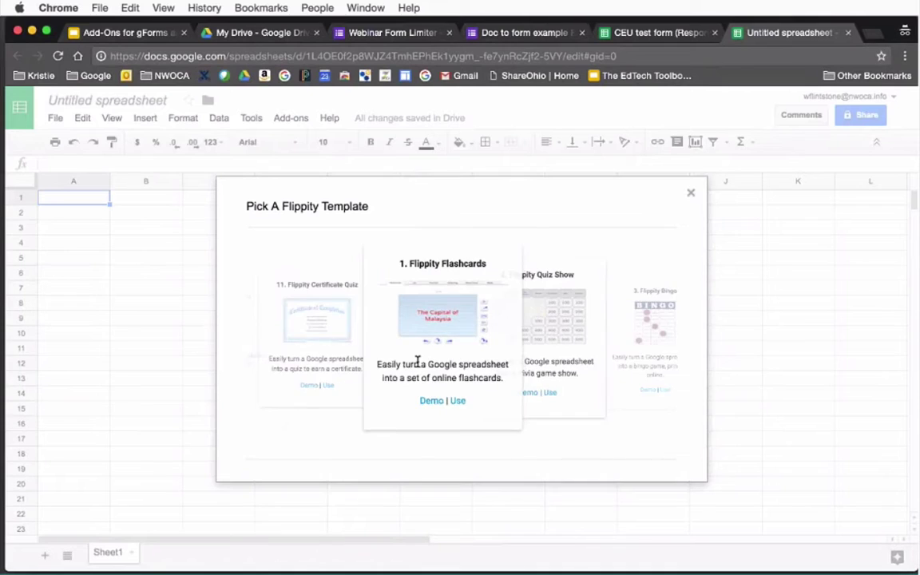
pyautogui.click(580, 349)
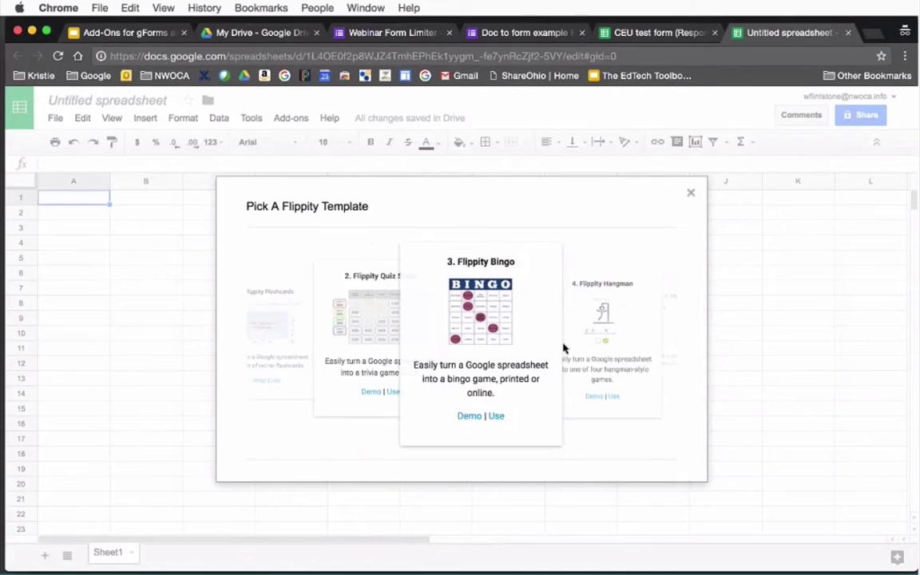
pyautogui.click(579, 349)
pyautogui.click(588, 344)
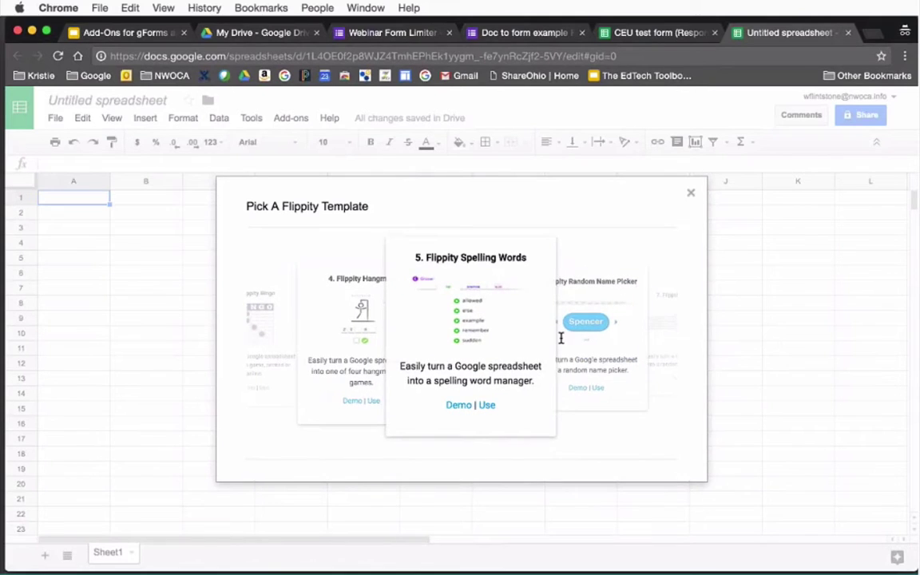
pyautogui.click(403, 344)
pyautogui.click(392, 353)
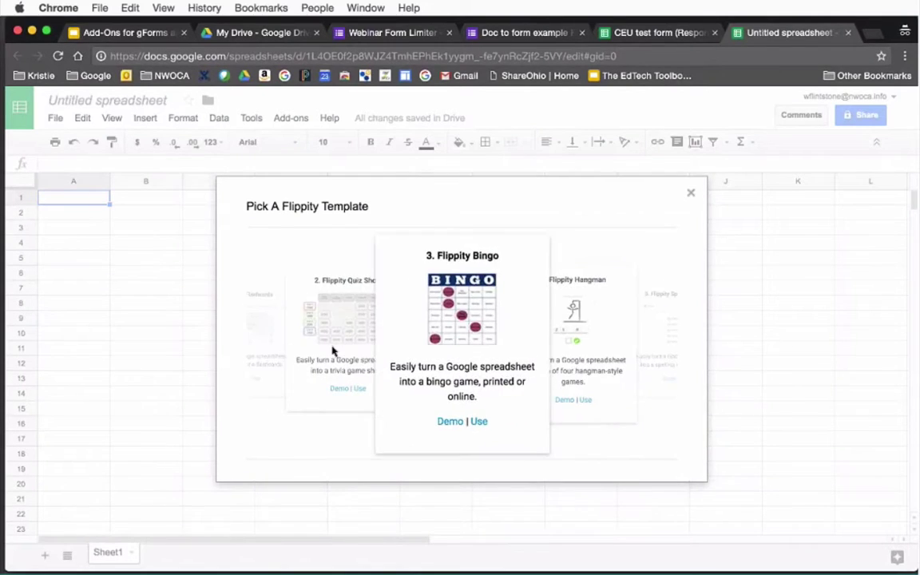
pyautogui.click(349, 353)
pyautogui.click(480, 409)
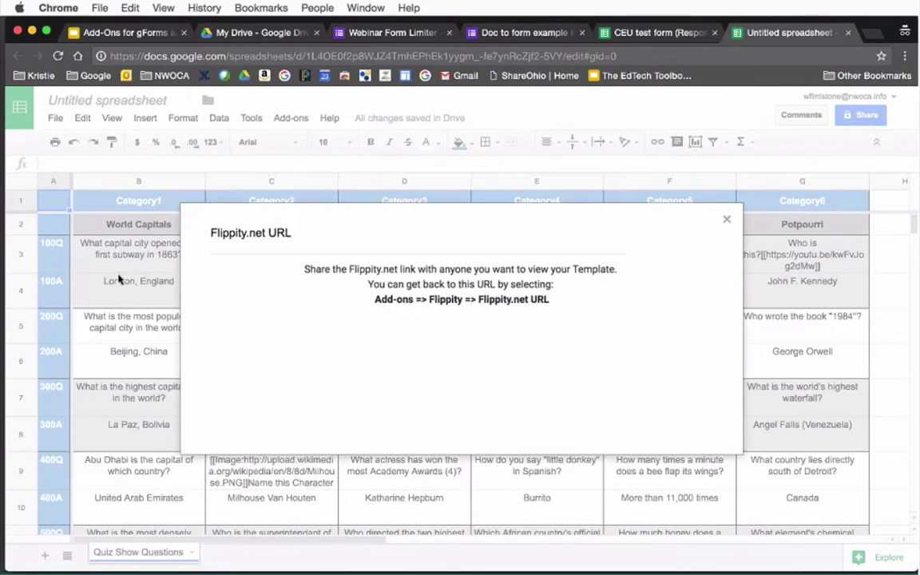
pyautogui.click(254, 420)
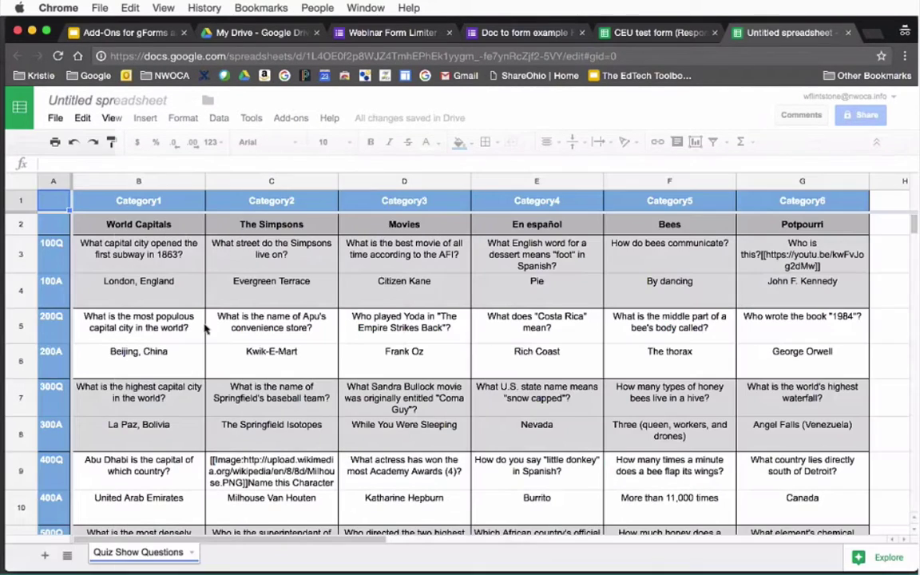
# Examine the sample questions and answers in the 100 and 200 point rows across the quiz categories.
pyautogui.click(252, 260)
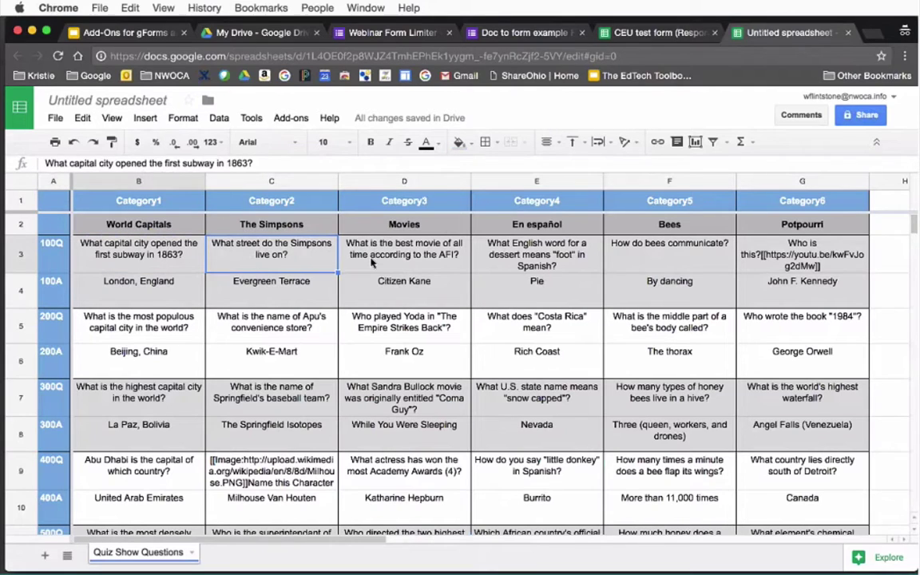
pyautogui.click(352, 257)
pyautogui.click(277, 299)
pyautogui.click(306, 336)
pyautogui.click(307, 356)
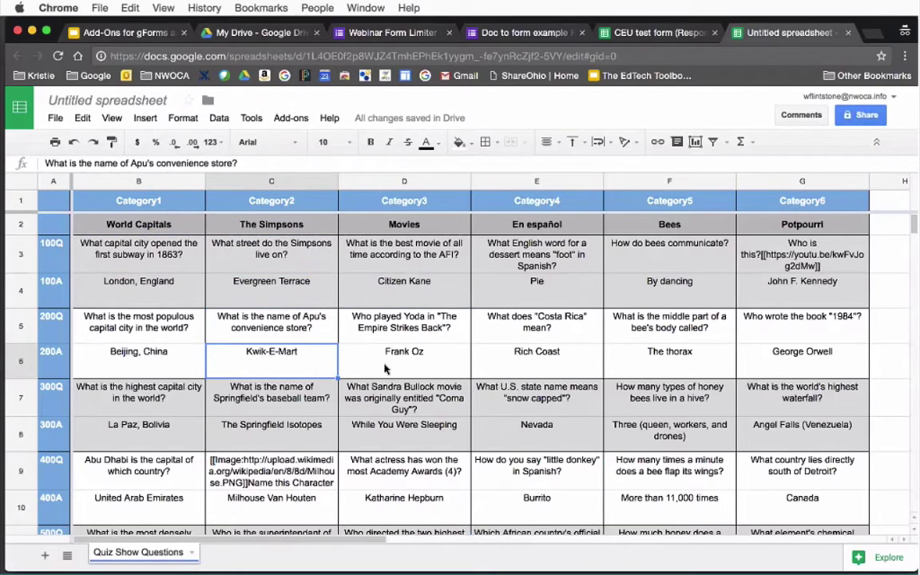
pyautogui.click(350, 333)
pyautogui.click(524, 334)
pyautogui.click(528, 355)
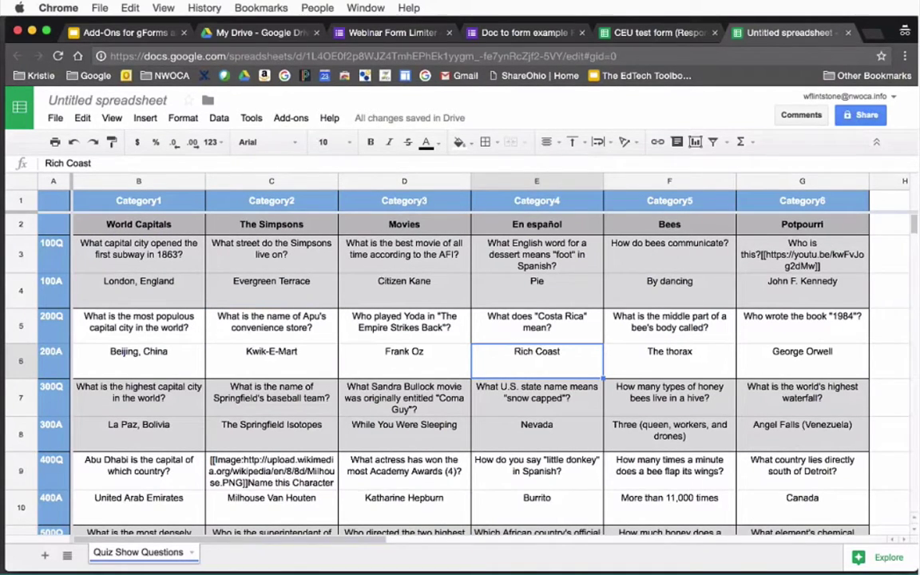
pyautogui.click(654, 334)
pyautogui.click(651, 363)
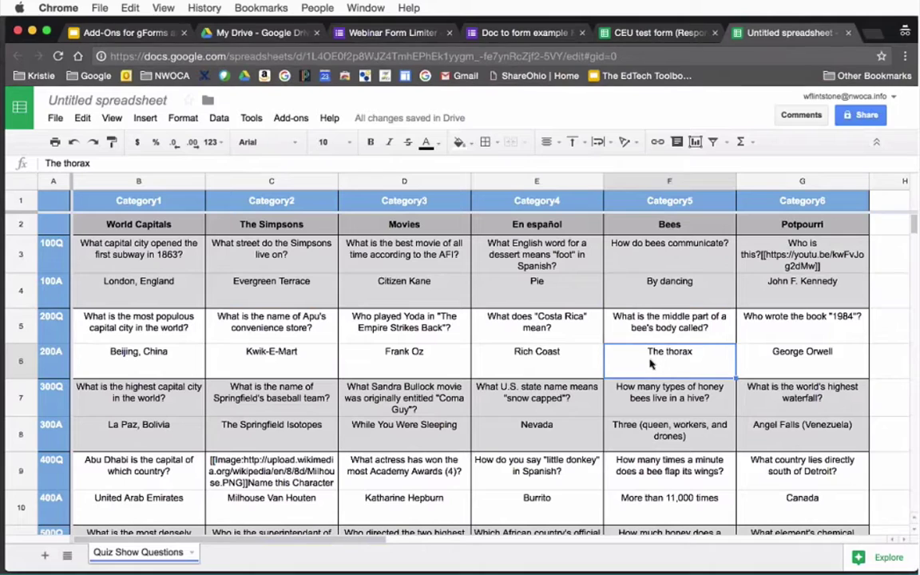
# Get the spreadsheet's Flippity.net URL and open the quiz show game from that link.
pyautogui.click(90, 99)
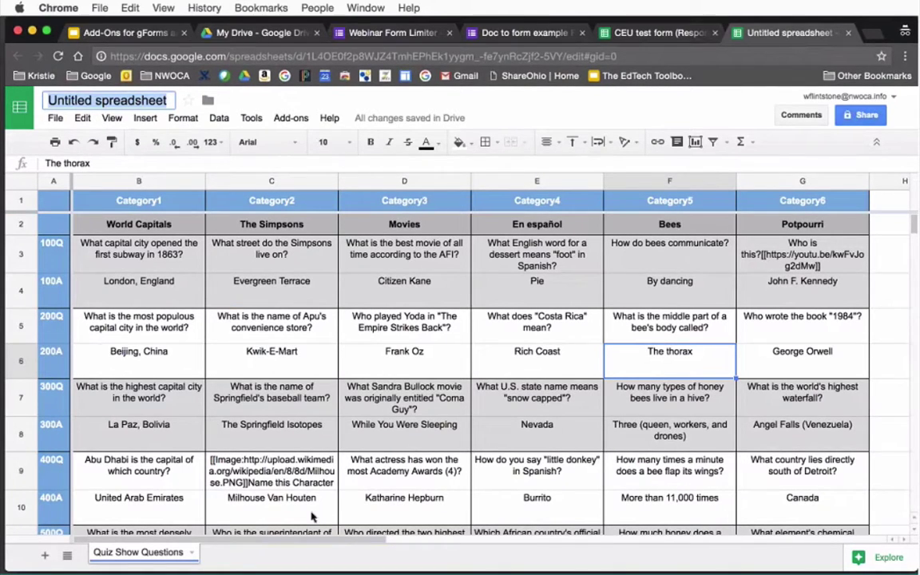
pyautogui.click(291, 117)
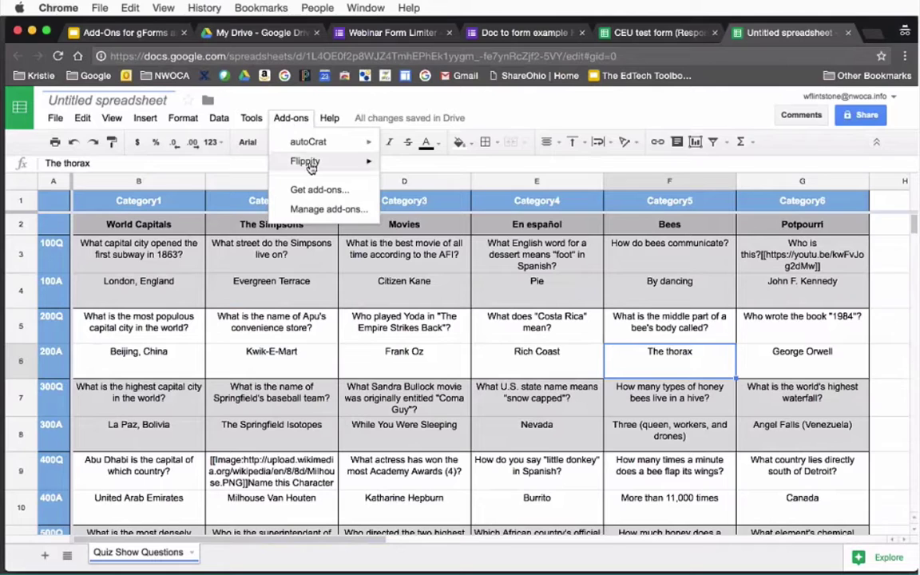
pyautogui.moveTo(311, 165)
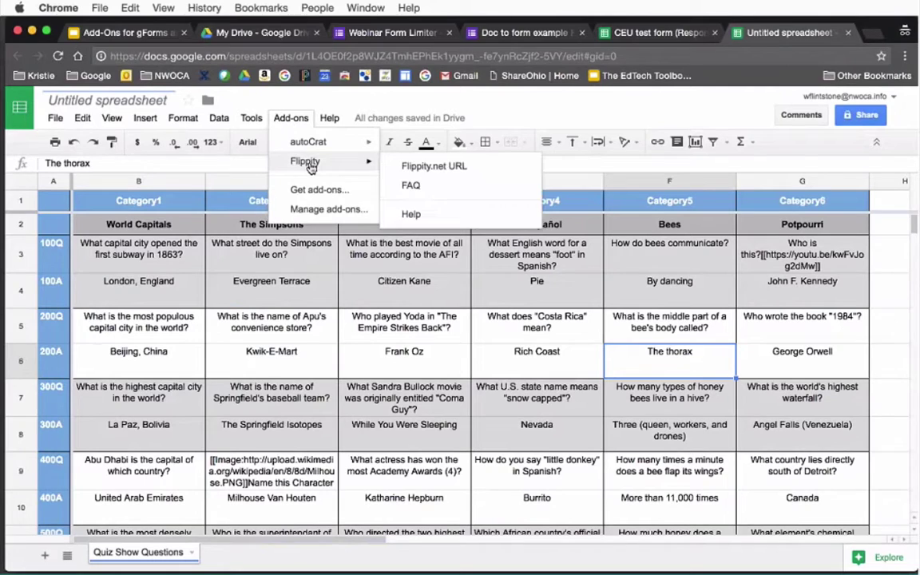
pyautogui.click(461, 168)
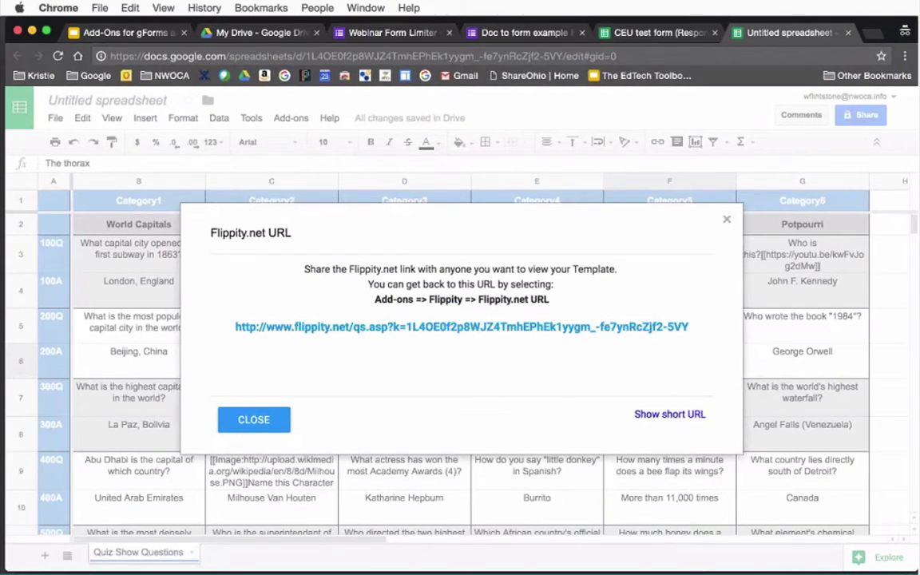
pyautogui.click(489, 328)
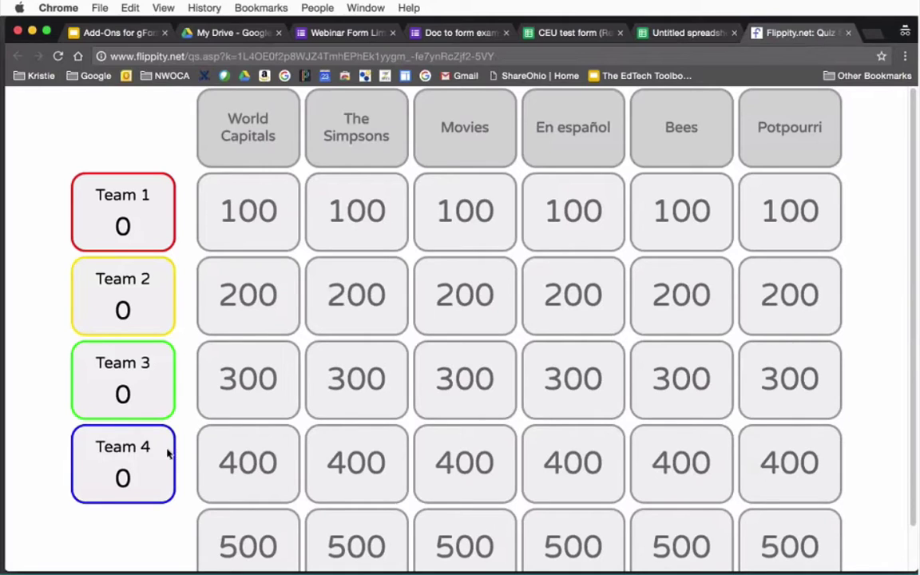
# Play The Simpsons question for 100, scoring Teams 1 and 2 as correct and Teams 3 and 4 as incorrect.
pyautogui.click(359, 206)
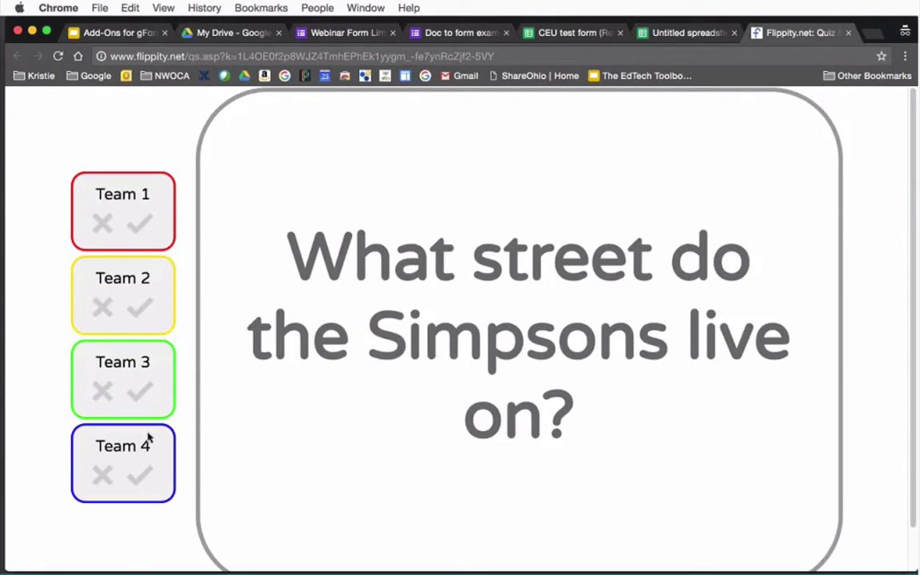
pyautogui.click(462, 372)
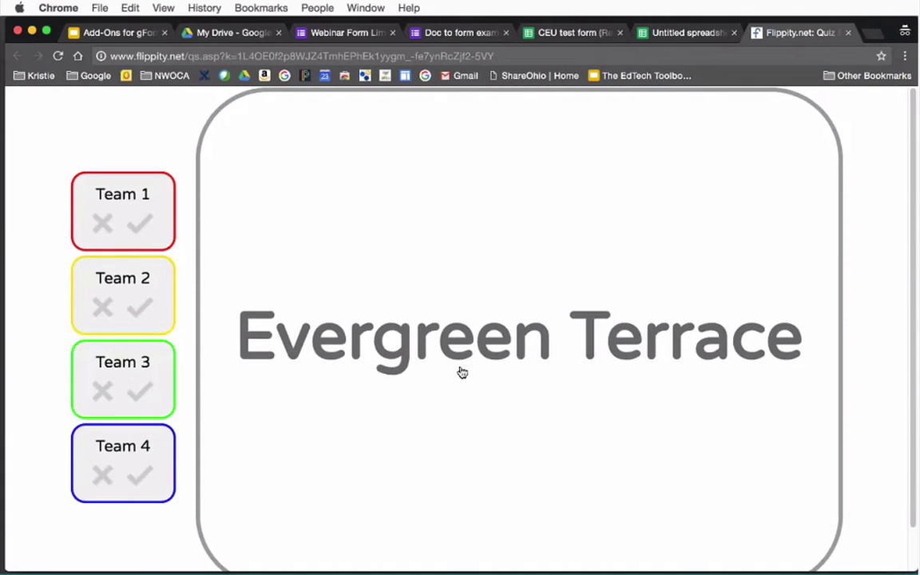
pyautogui.click(139, 227)
pyautogui.click(140, 310)
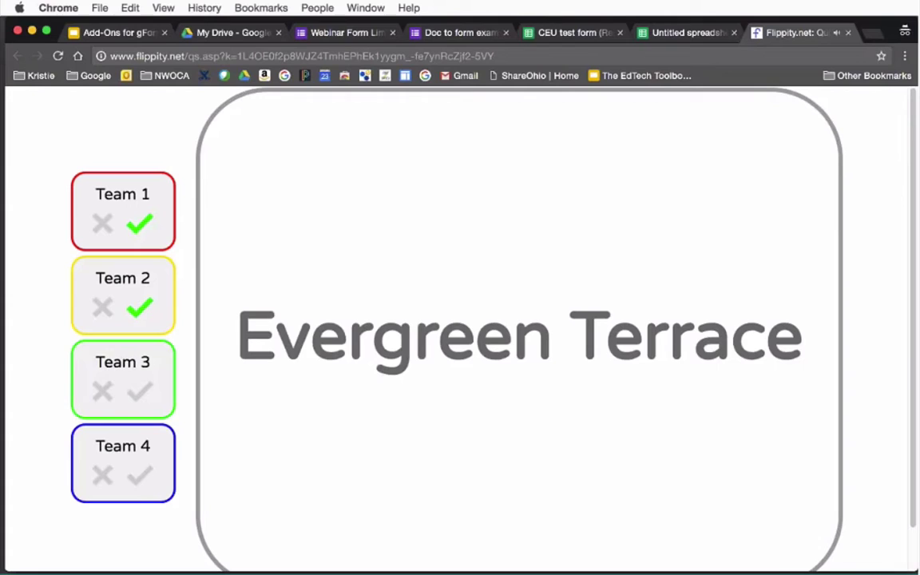
pyautogui.click(100, 391)
pyautogui.click(102, 480)
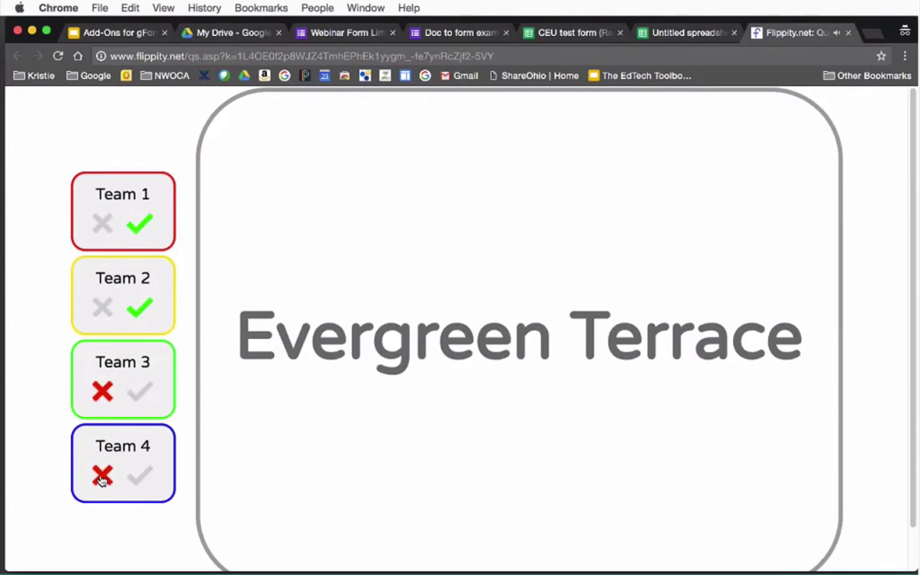
pyautogui.click(296, 454)
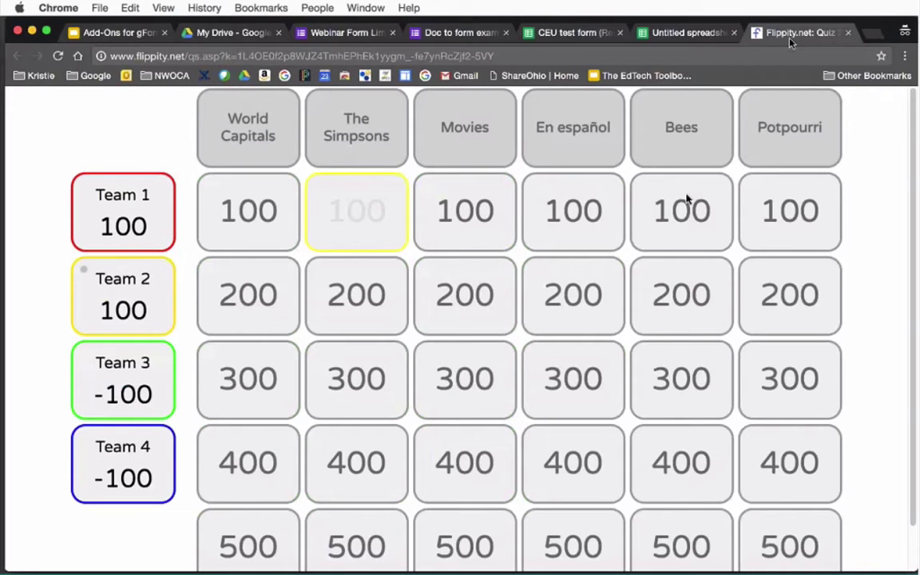
# Close the quiz game and the Flippity.net URL notice, and clear the 200-point answer in the En español category.
pyautogui.click(848, 32)
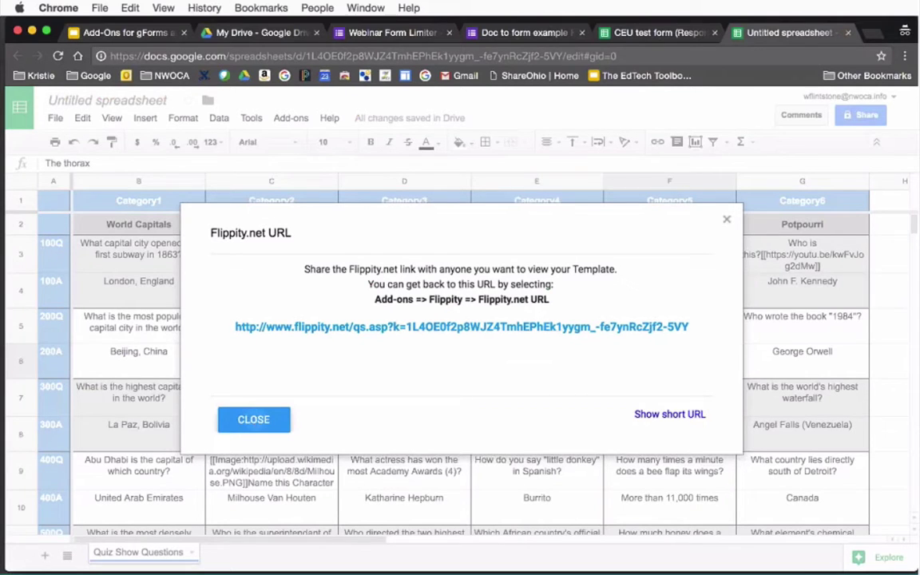
pyautogui.click(254, 420)
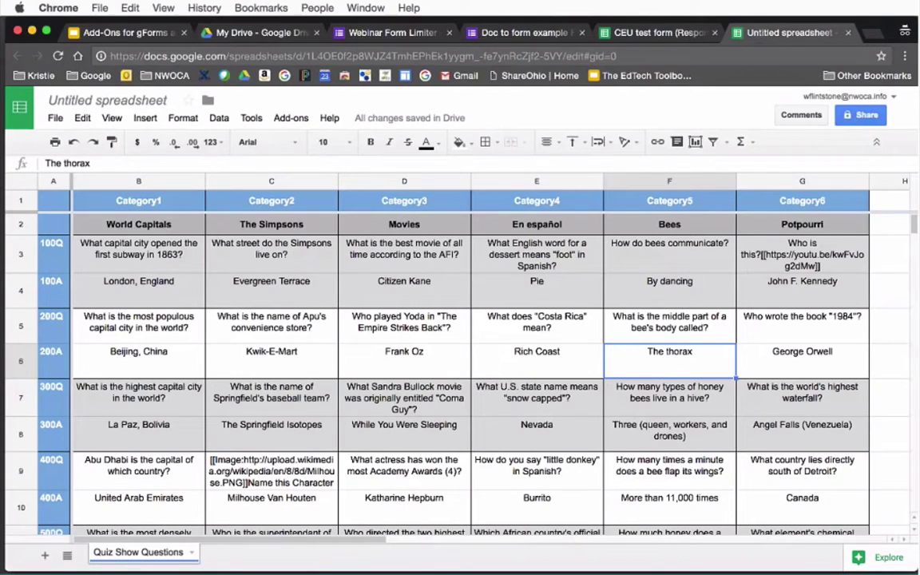
pyautogui.doubleClick(491, 352)
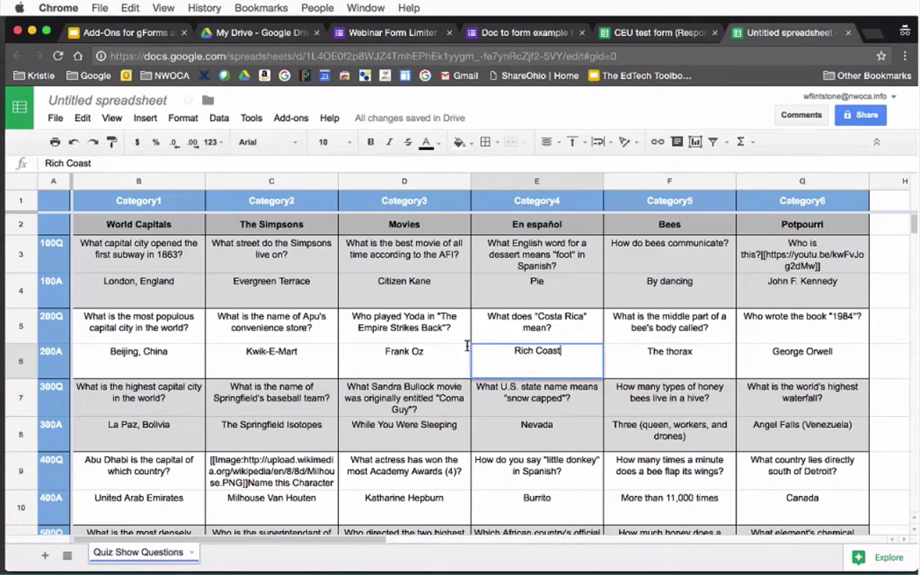
pyautogui.press('super+a')
pyautogui.press('BackSpace')
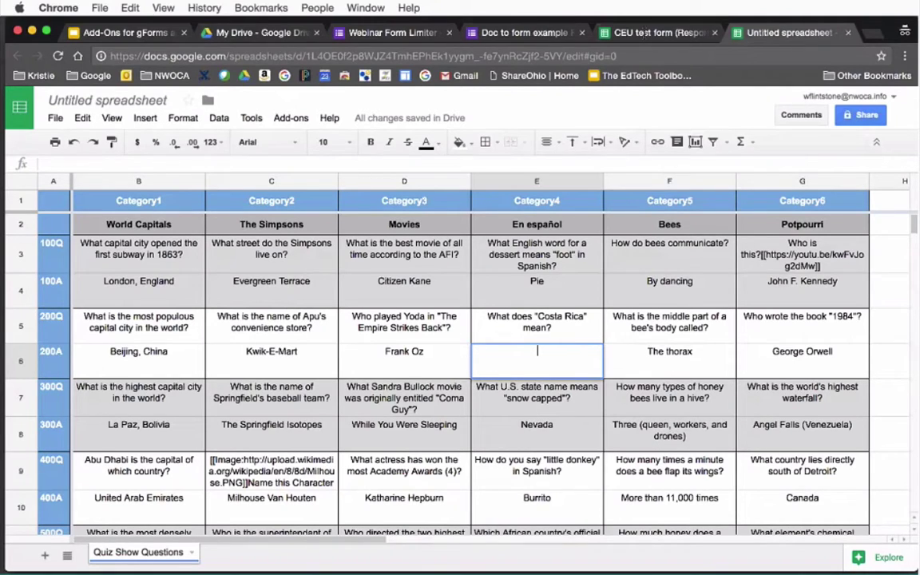
# Return to the Add-Ons for gForms and gDocs Webinar slides and go past the Flippity slide to the closing thank-you slide.
pyautogui.click(110, 36)
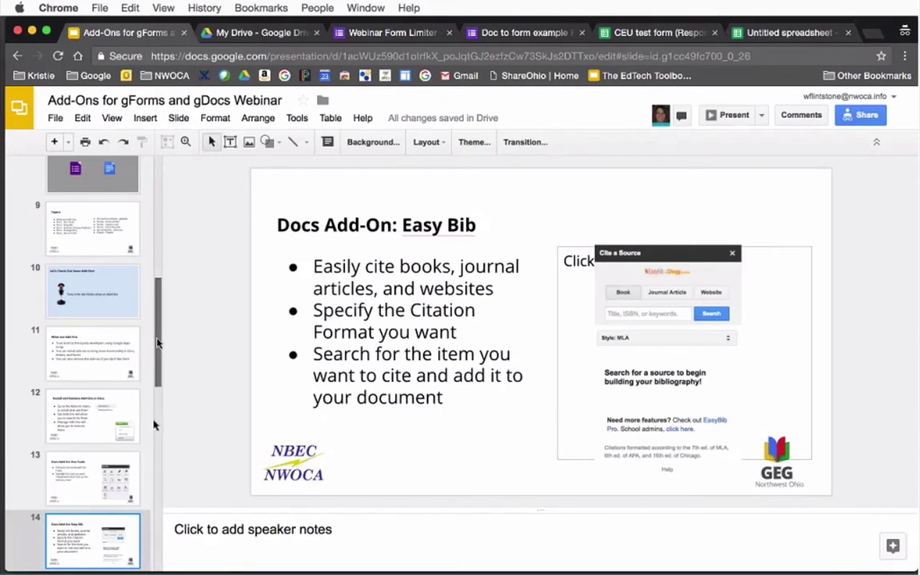
pyautogui.scroll(-10, 152, 447)
pyautogui.click(114, 491)
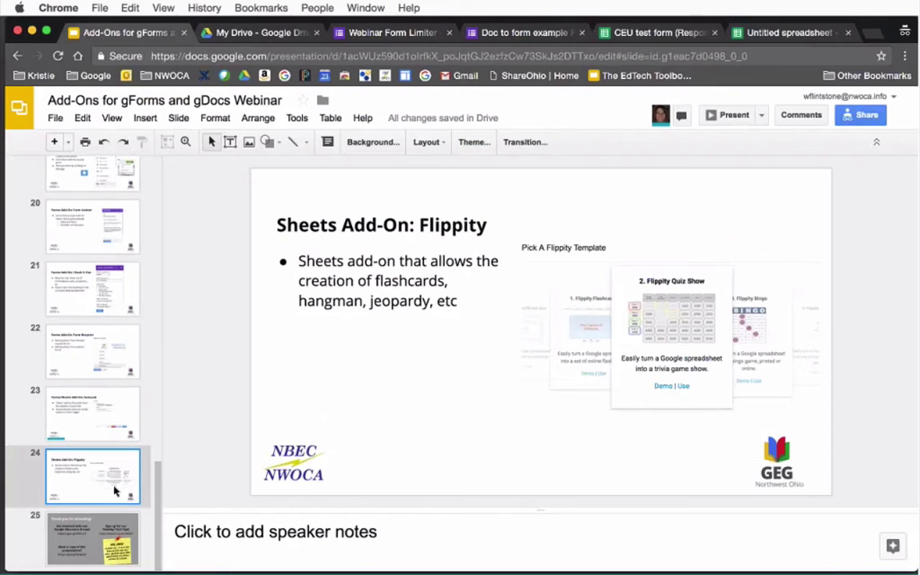
pyautogui.press('Down')
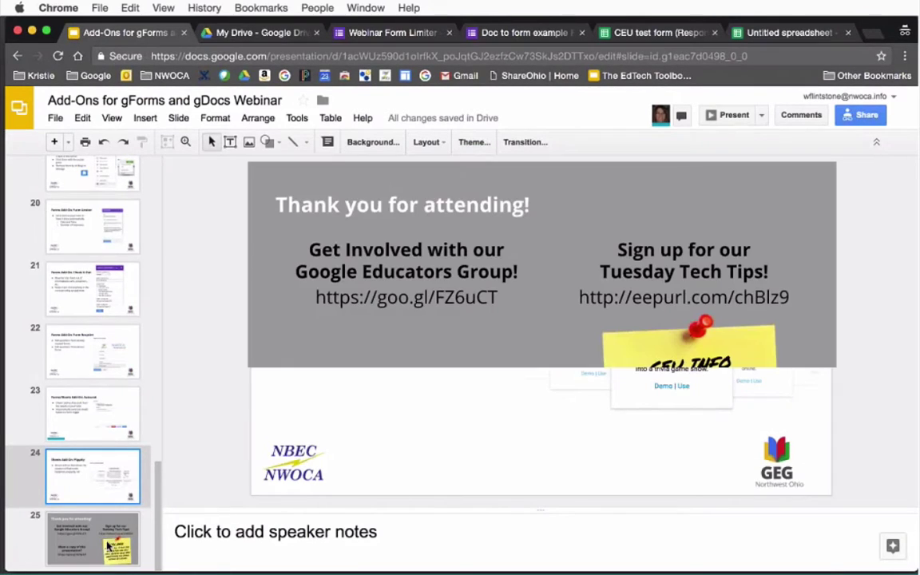